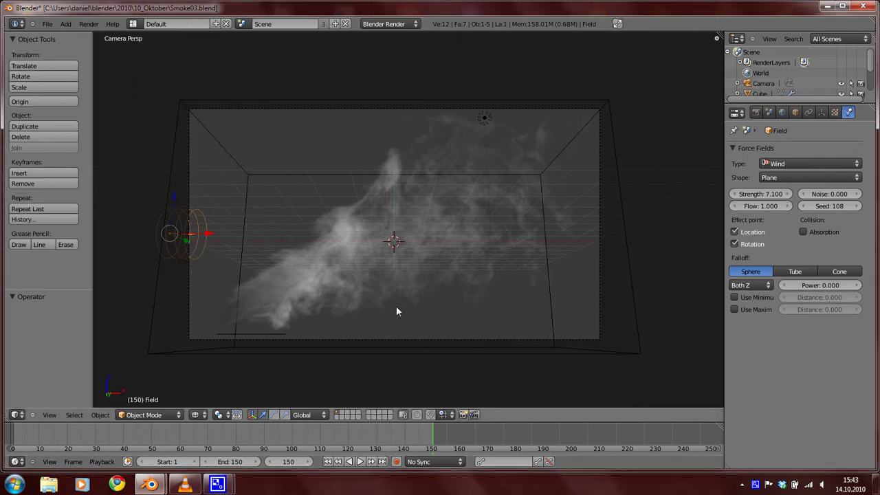
- Bring up the finished smoke scene and select its smoke domain box
{"action": "left_click", "coordinate": [184, 484]}
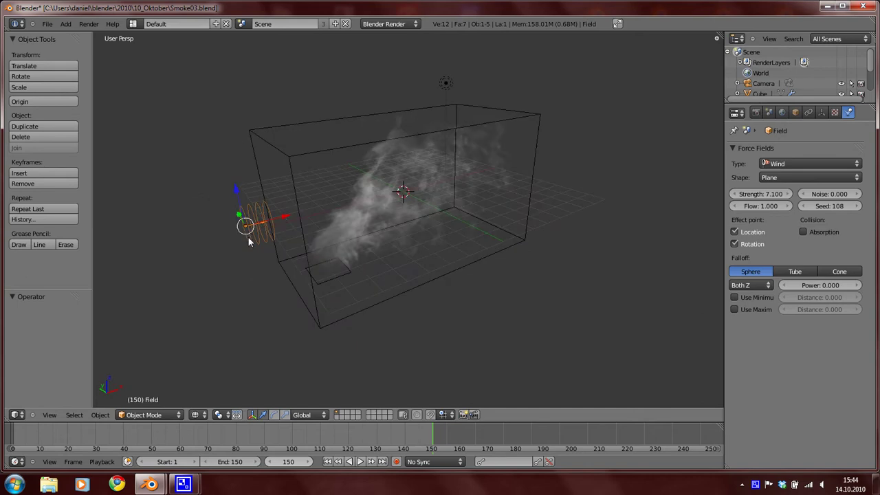
{"action": "middle_click_drag", "start_coordinate": [249, 241], "coordinate": [523, 248]}
{"action": "scroll", "coordinate": [407, 253], "scroll_direction": "up", "scroll_amount": 3}
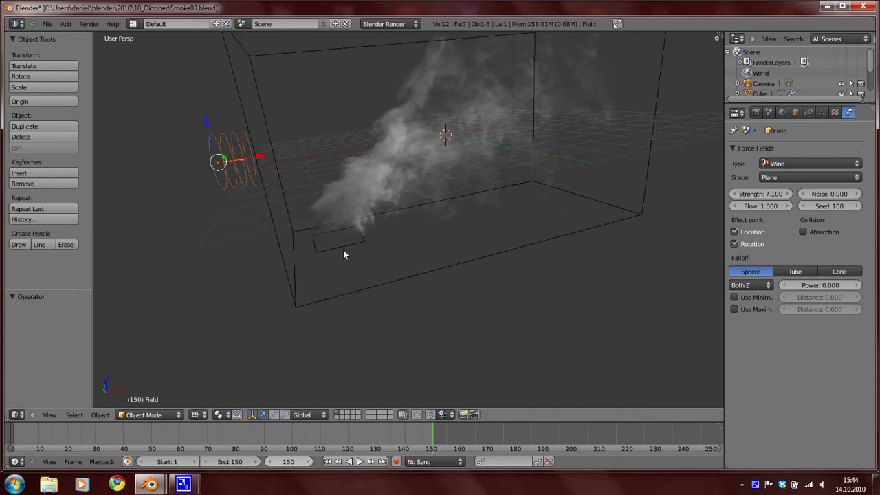
{"action": "right_click", "coordinate": [348, 246]}
{"action": "right_click", "coordinate": [429, 271]}
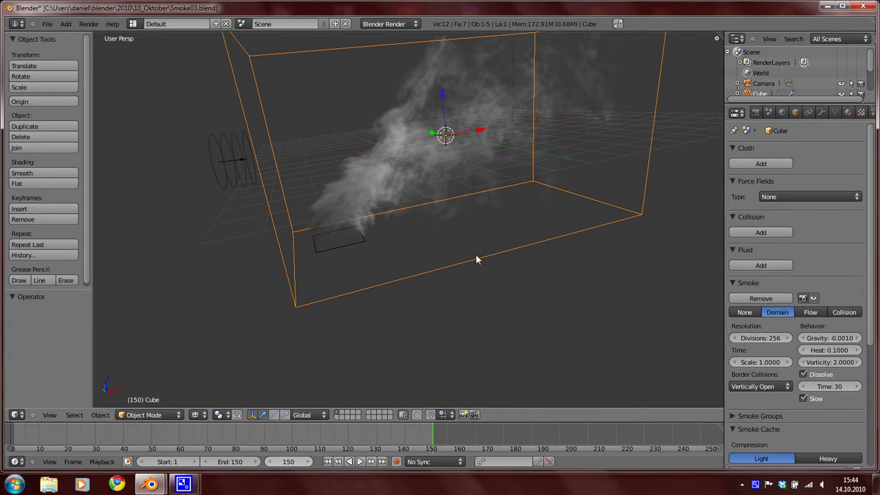
- Review the domain's smoke settings, dissolve time 30 and the halo cache, from several angles
{"action": "middle_click_drag", "start_coordinate": [477, 257], "coordinate": [364, 262]}
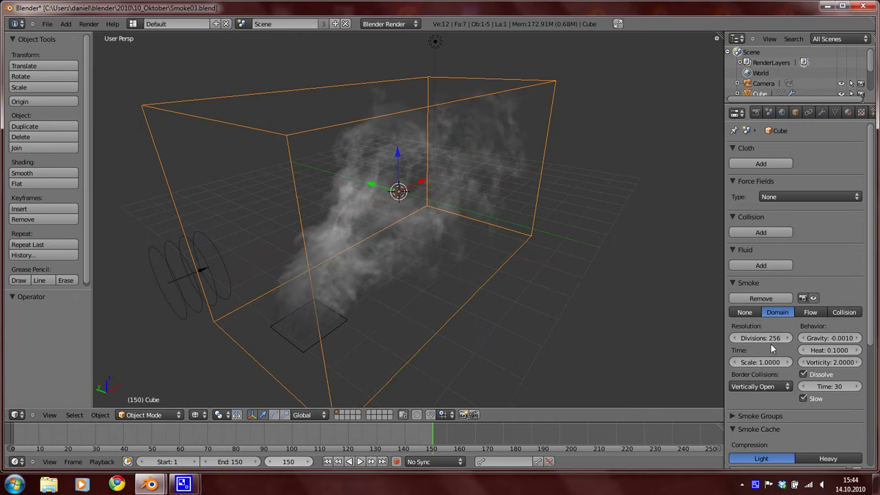
{"action": "scroll", "coordinate": [774, 346], "scroll_direction": "down", "scroll_amount": 3}
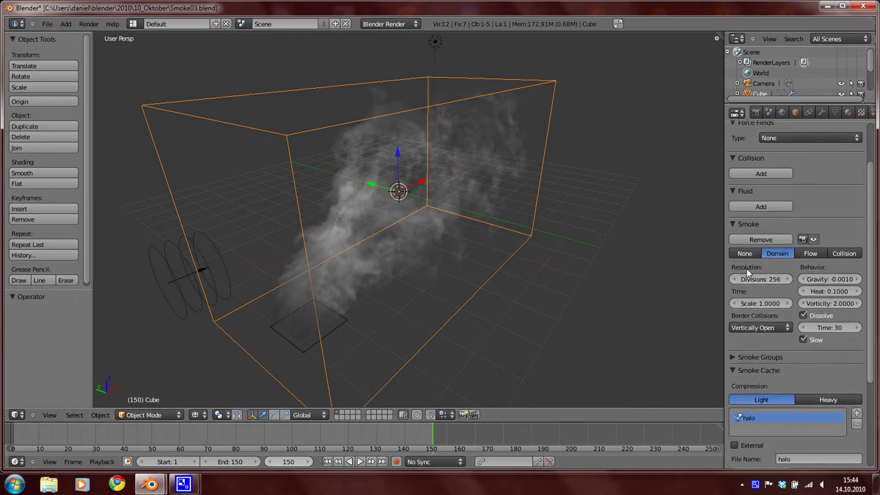
{"action": "scroll", "coordinate": [760, 337], "scroll_direction": "down", "scroll_amount": 5}
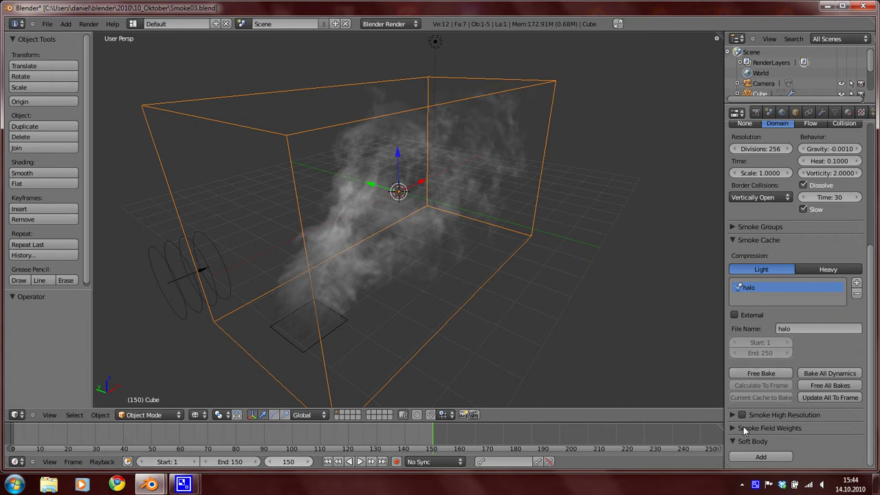
{"action": "middle_click_drag", "start_coordinate": [528, 282], "coordinate": [435, 302]}
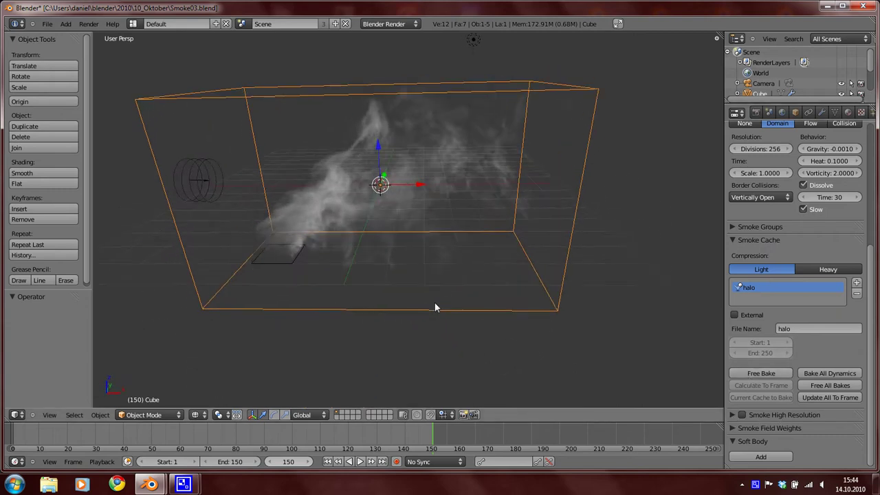
{"action": "scroll", "coordinate": [338, 280], "scroll_direction": "down", "scroll_amount": 3}
{"action": "middle_click_drag", "start_coordinate": [338, 286], "coordinate": [382, 268]}
{"action": "scroll", "coordinate": [383, 294], "scroll_direction": "up", "scroll_amount": 3}
{"action": "scroll", "coordinate": [429, 320], "scroll_direction": "down", "scroll_amount": 3}
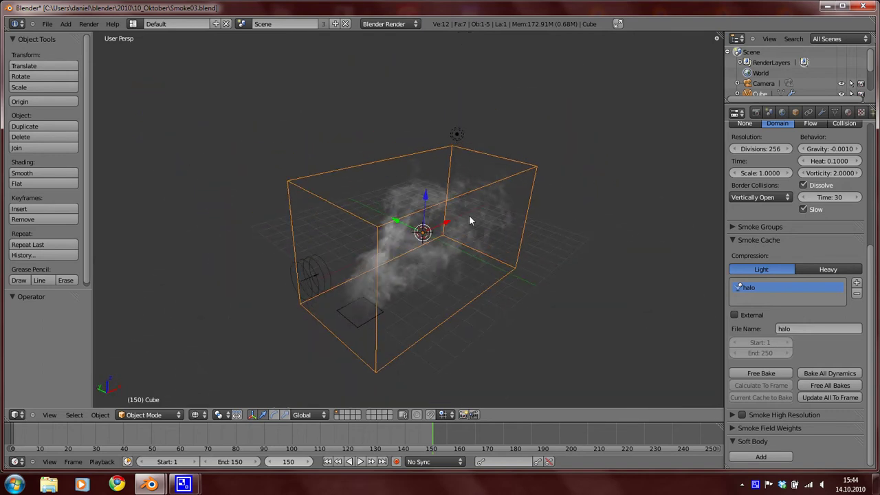
{"action": "middle_click_drag", "start_coordinate": [469, 220], "coordinate": [422, 269]}
- In a fresh scene, scale the default cube uniformly by 2
{"action": "left_click", "coordinate": [826, 6]}
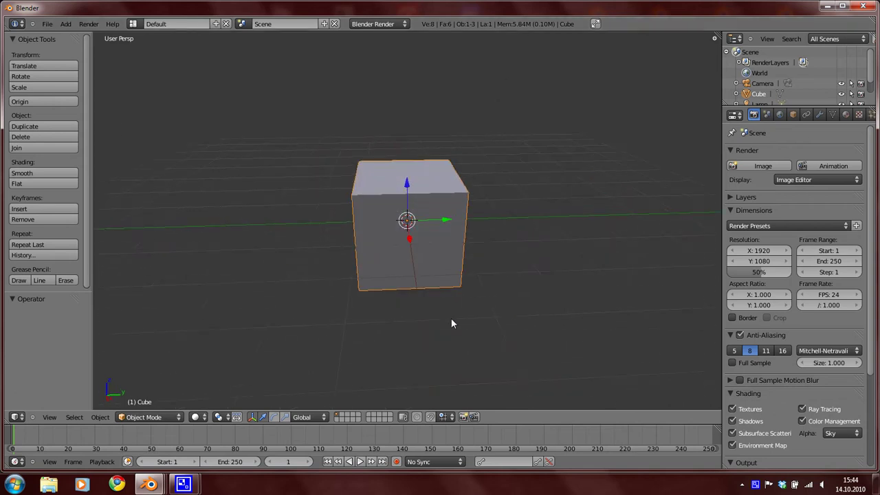
{"action": "middle_click_drag", "start_coordinate": [466, 287], "coordinate": [456, 259]}
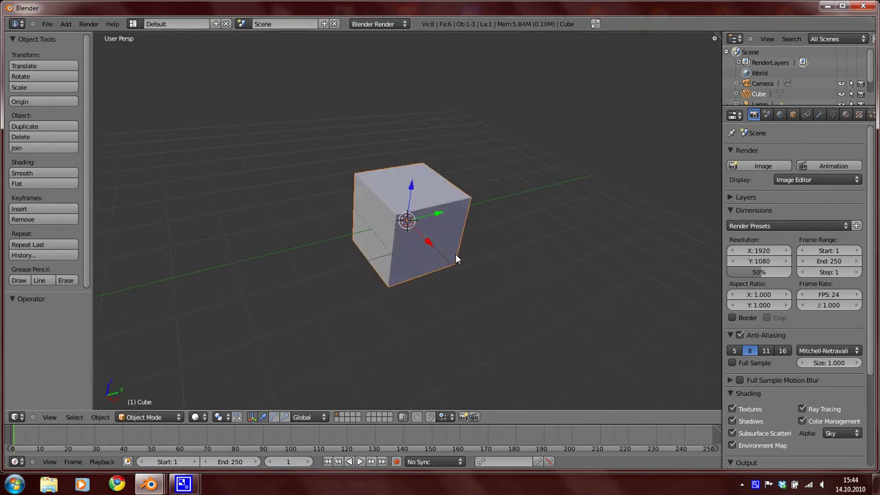
{"action": "key", "text": "s"}
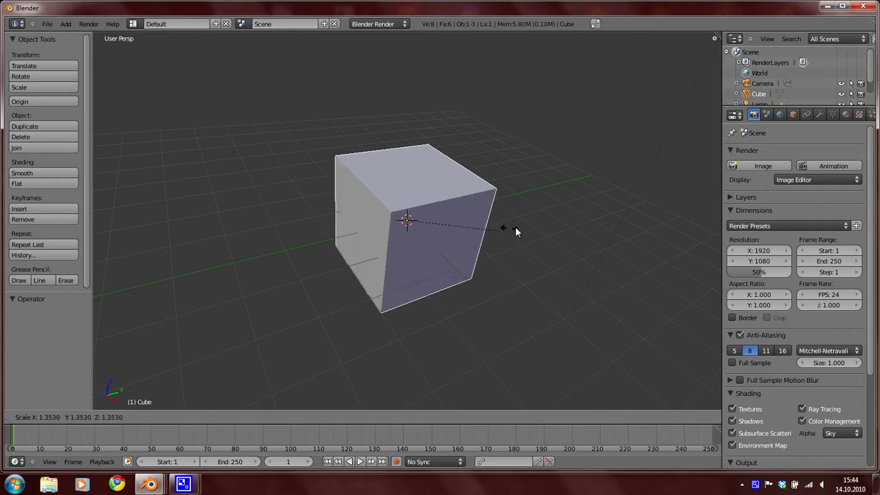
{"action": "key", "text": "2"}
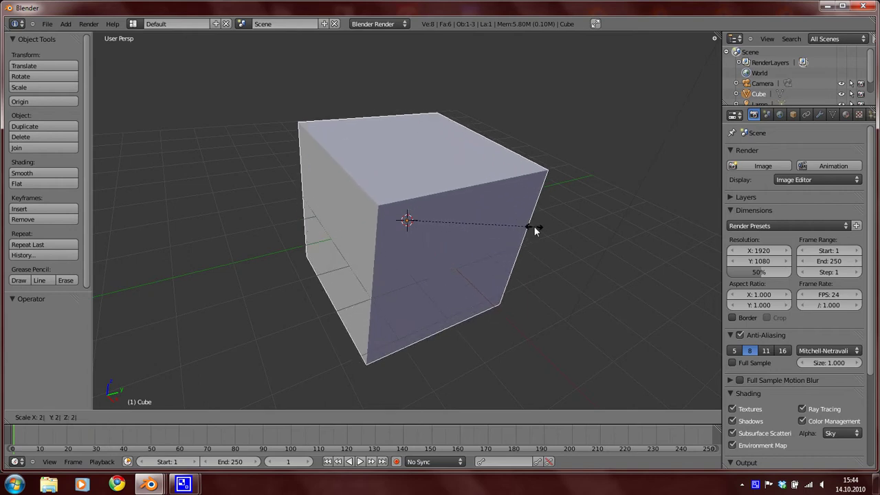
{"action": "key", "text": "Return"}
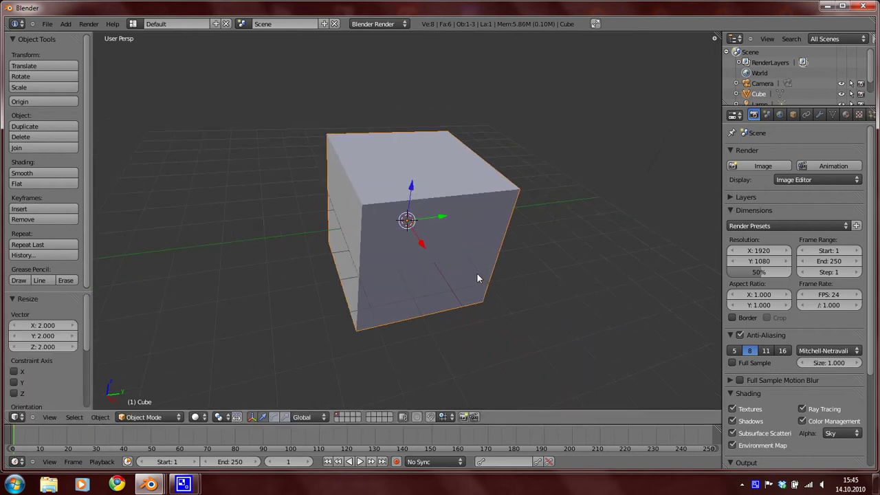
- Stretch the cube to double its length along the Y axis
{"action": "key", "text": "s"}
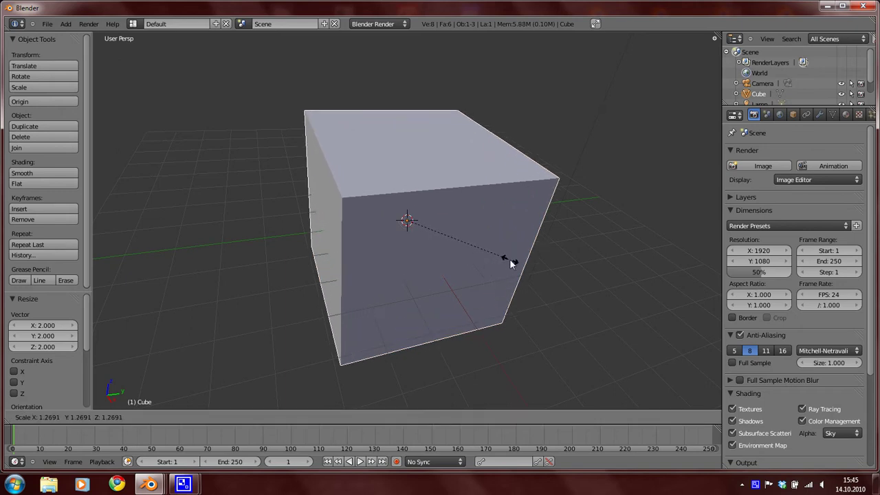
{"action": "key", "text": "y"}
{"action": "key", "text": "y"}
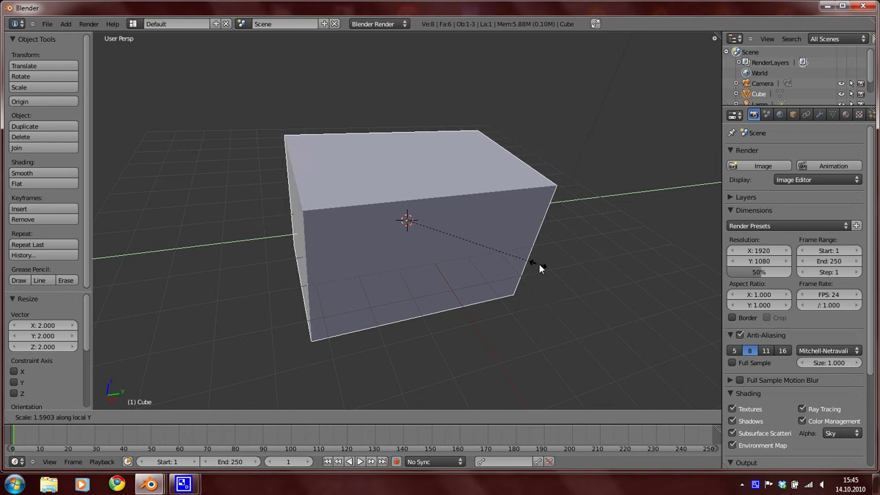
{"action": "type", "text": "2"}
{"action": "key", "text": "Return"}
{"action": "middle_click_drag", "start_coordinate": [336, 359], "coordinate": [468, 234]}
- Add a smoke simulation to the stretched box and set its type to Domain
{"action": "scroll", "coordinate": [860, 114], "scroll_direction": "down", "scroll_amount": 2}
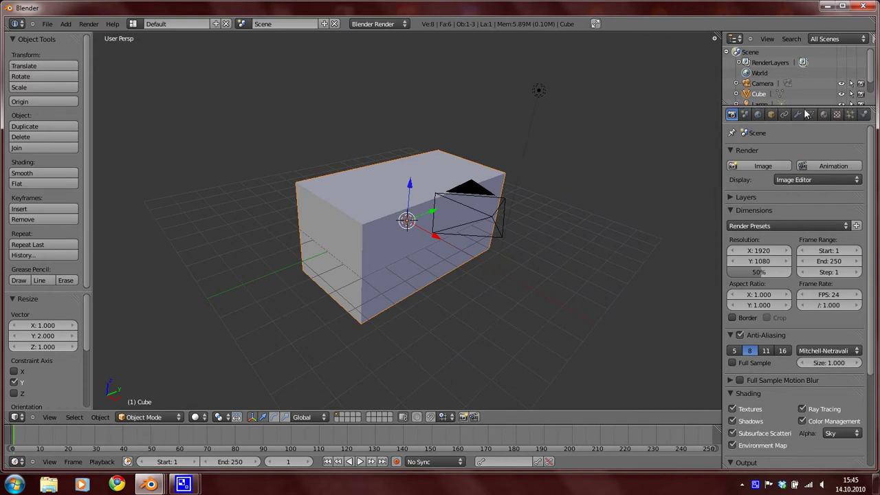
{"action": "left_click", "coordinate": [865, 114]}
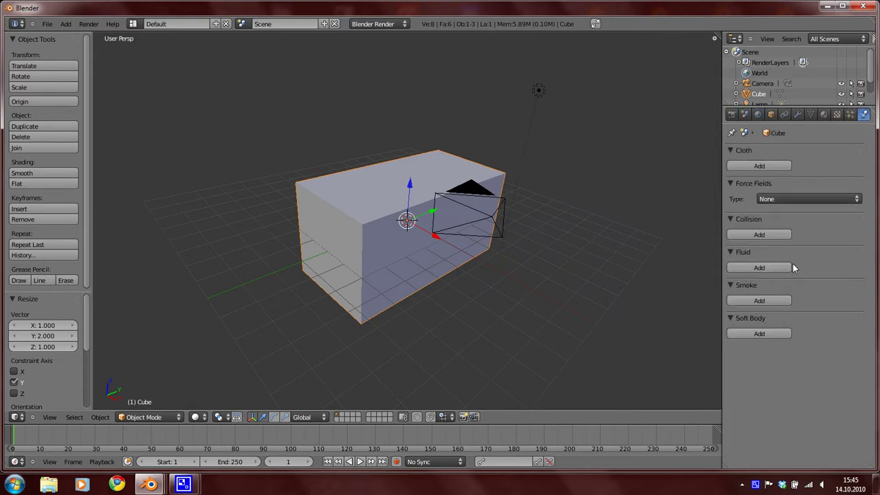
{"action": "left_click", "coordinate": [762, 302]}
{"action": "left_click", "coordinate": [775, 313]}
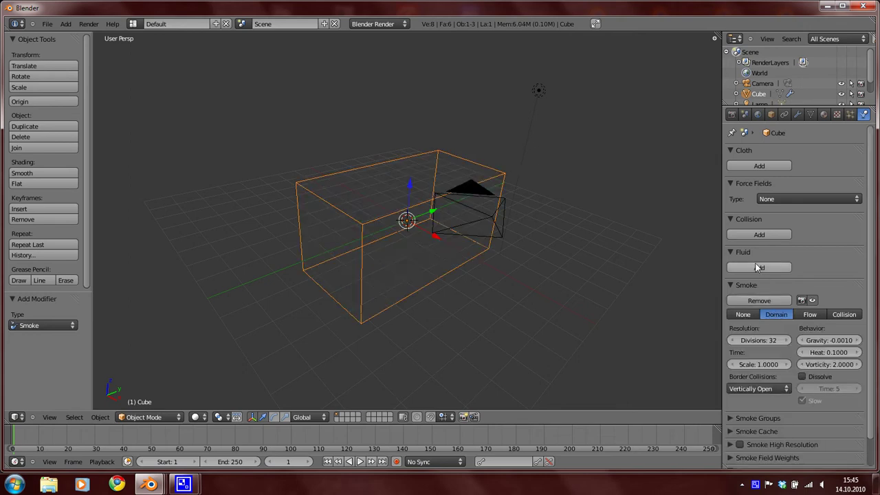
{"action": "middle_click_drag", "start_coordinate": [504, 234], "coordinate": [392, 259]}
- Switch to Right view and align the camera to it
{"action": "key", "text": "KP_3"}
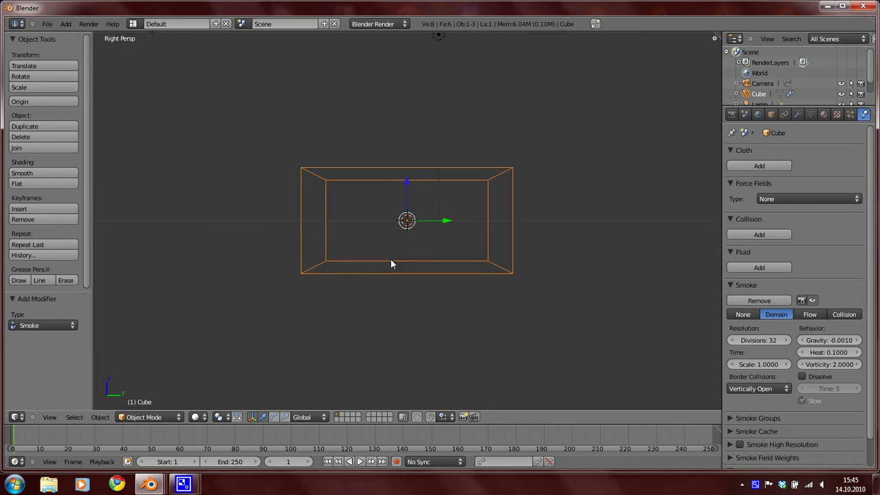
{"action": "scroll", "coordinate": [395, 198], "scroll_direction": "up", "scroll_amount": 2}
{"action": "scroll", "coordinate": [392, 148], "scroll_direction": "down", "scroll_amount": 2}
{"action": "key", "text": "ctrl+alt+KP_0"}
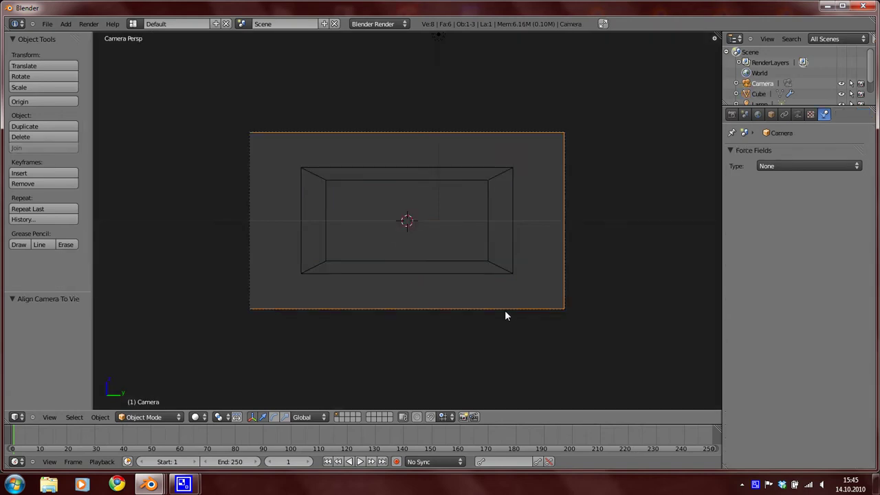
- Dolly the camera 3.753 along its local Z so the domain fills the frame
{"action": "key", "text": "g"}
{"action": "key", "text": "z"}
{"action": "key", "text": "z"}
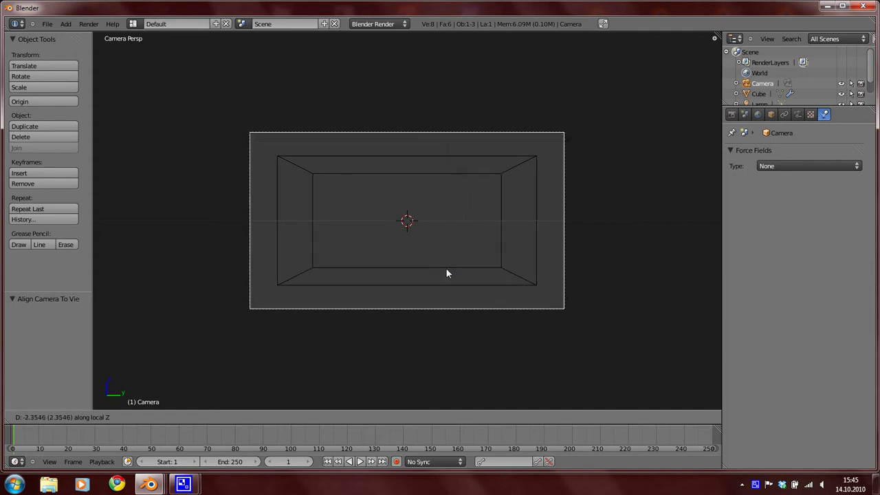
{"action": "left_click", "coordinate": [452, 277]}
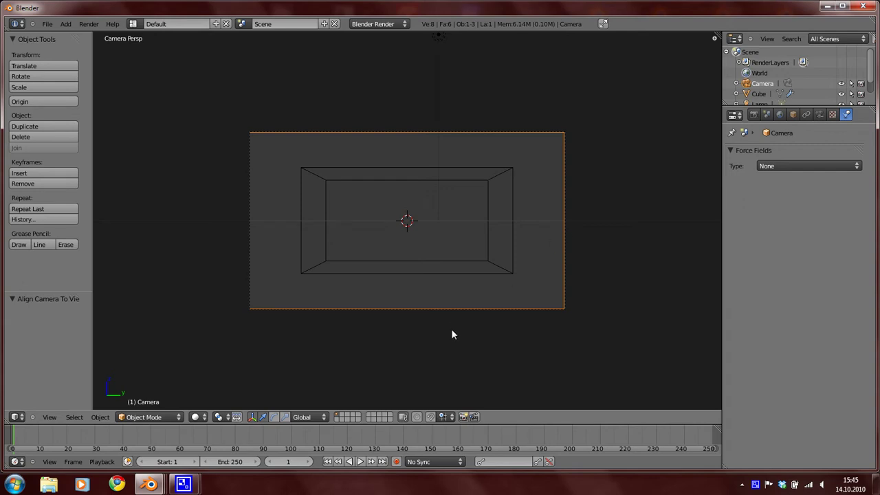
{"action": "key", "text": "g"}
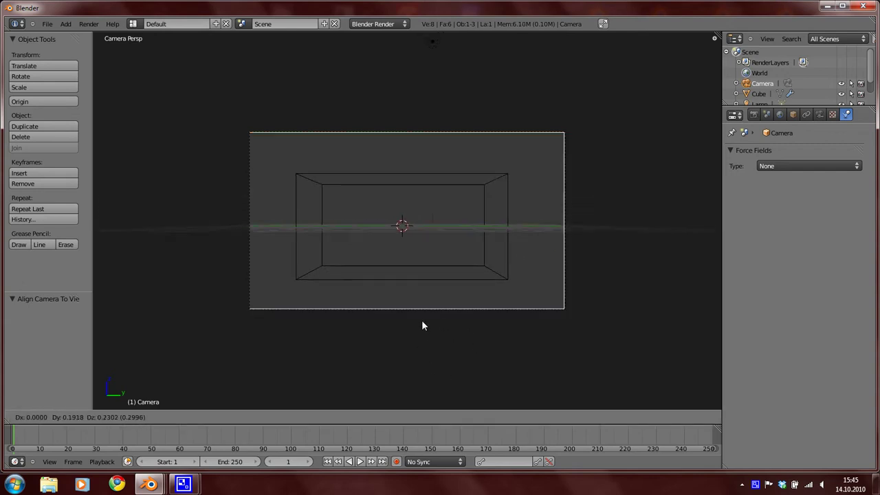
{"action": "key", "text": "z"}
{"action": "key", "text": "z"}
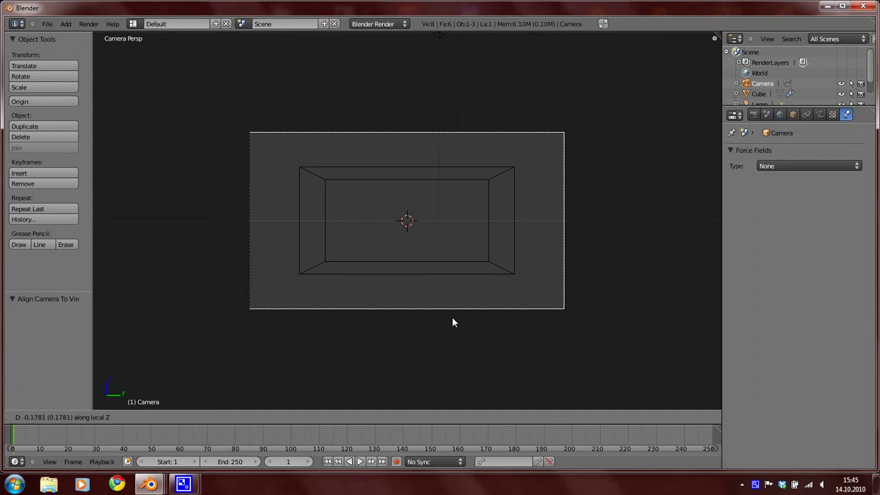
{"action": "left_click", "coordinate": [434, 284]}
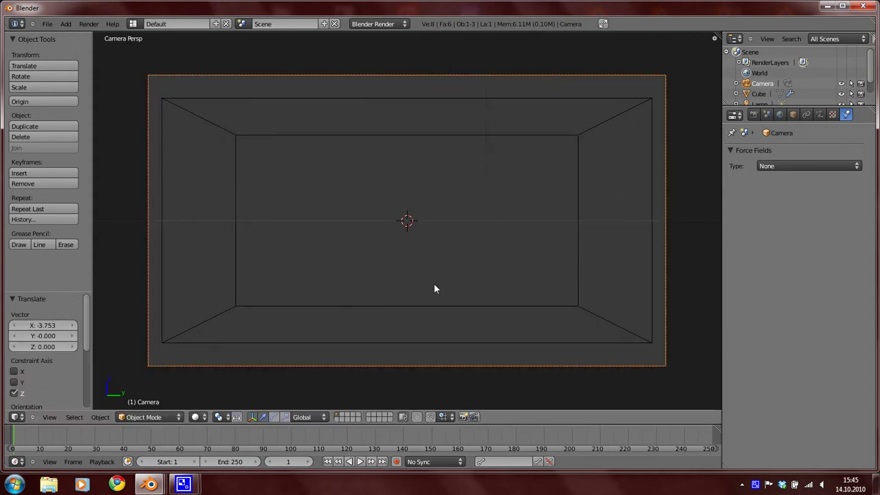
- Add a plane and lower it 1.790 on Z to the domain's floor
{"action": "key", "text": "shift+a"}
{"action": "mouse_move", "coordinate": [459, 292]}
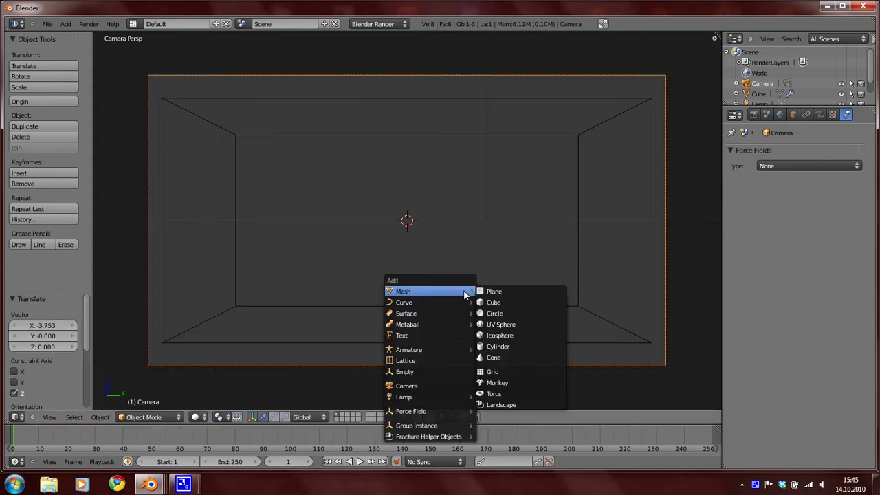
{"action": "left_click", "coordinate": [488, 293]}
{"action": "key", "text": "g"}
{"action": "key", "text": "z"}
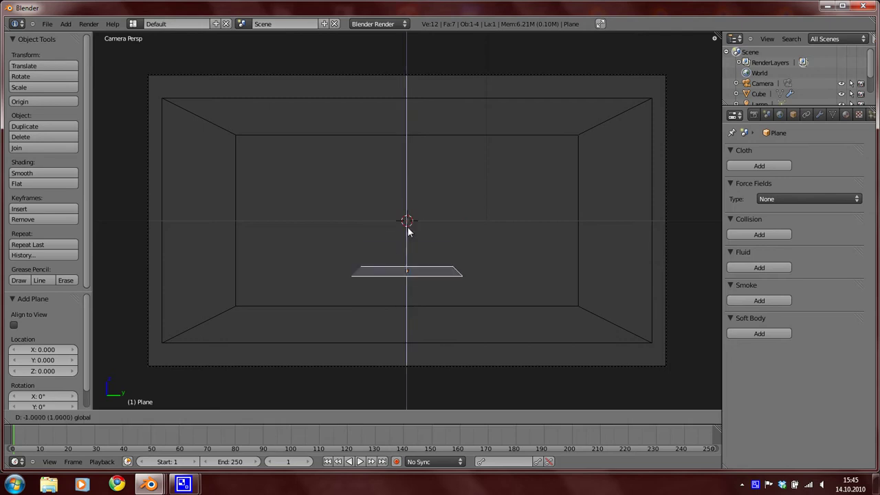
{"action": "left_click", "coordinate": [409, 269]}
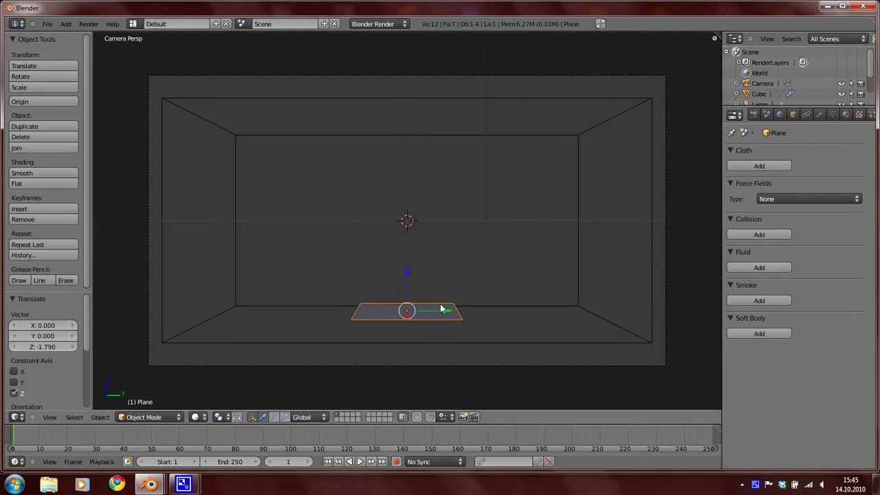
- Shift the plane along Y and shrink it to 0.711 scale
{"action": "key", "text": "g"}
{"action": "key", "text": "y"}
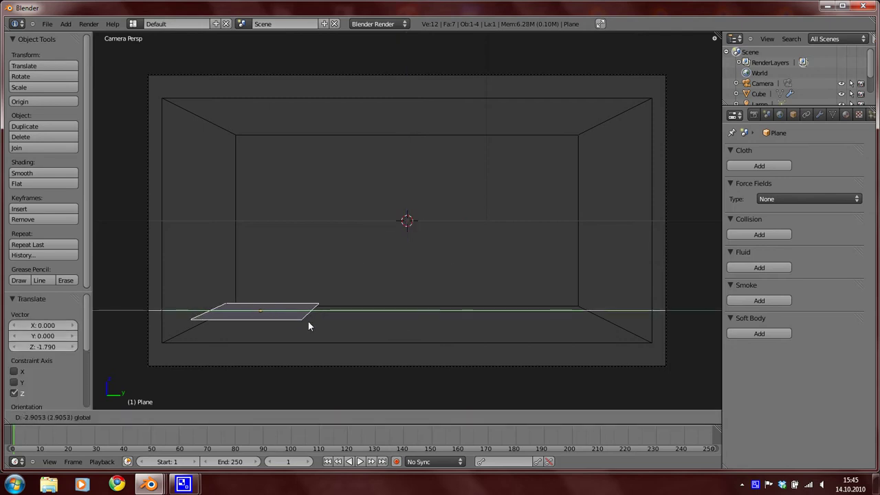
{"action": "left_click", "coordinate": [308, 321]}
{"action": "key", "text": "s"}
{"action": "left_click", "coordinate": [416, 295]}
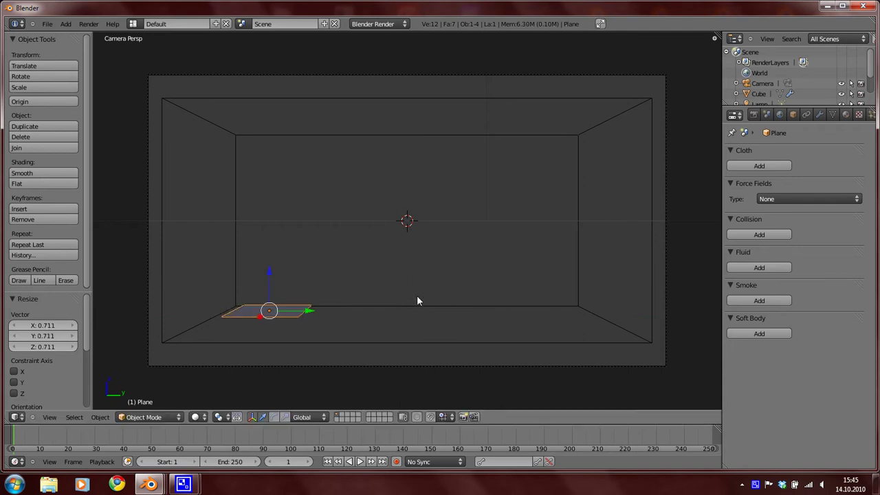
- In orthographic Right view, move the plane to Y -0.400
{"action": "key", "text": "KP_3"}
{"action": "key", "text": "KP_5"}
{"action": "scroll", "coordinate": [391, 296], "scroll_direction": "up", "scroll_amount": 4}
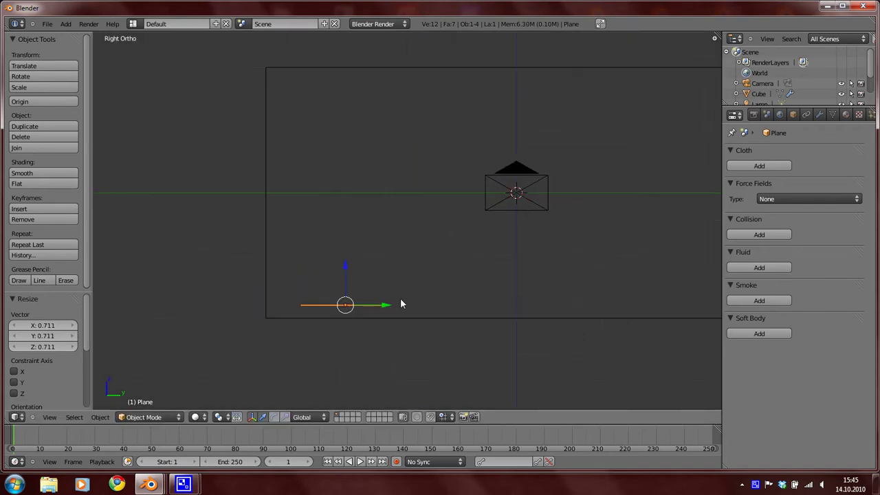
{"action": "key", "text": "g"}
{"action": "left_click", "coordinate": [371, 295]}
{"action": "middle_click_drag", "start_coordinate": [377, 291], "coordinate": [347, 359]}
- Add a particle system to the plane emitting 100000 particles
{"action": "left_click", "coordinate": [871, 116]}
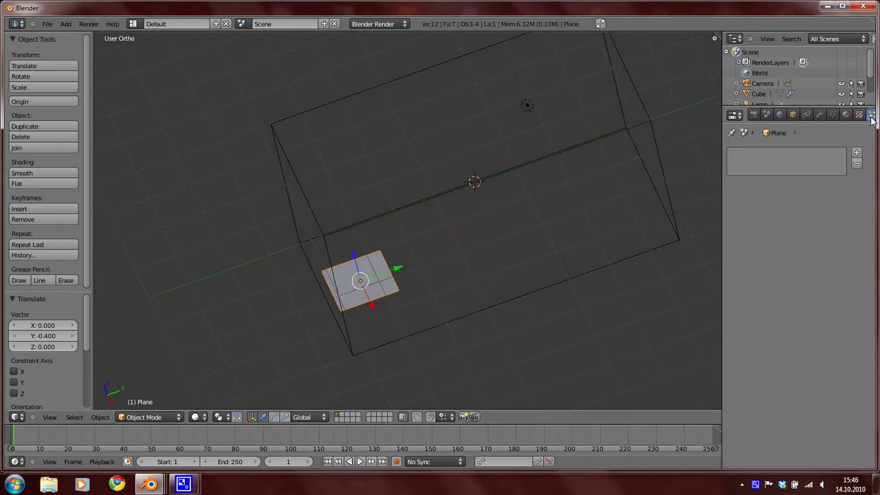
{"action": "left_click", "coordinate": [857, 153]}
{"action": "left_click", "coordinate": [796, 245]}
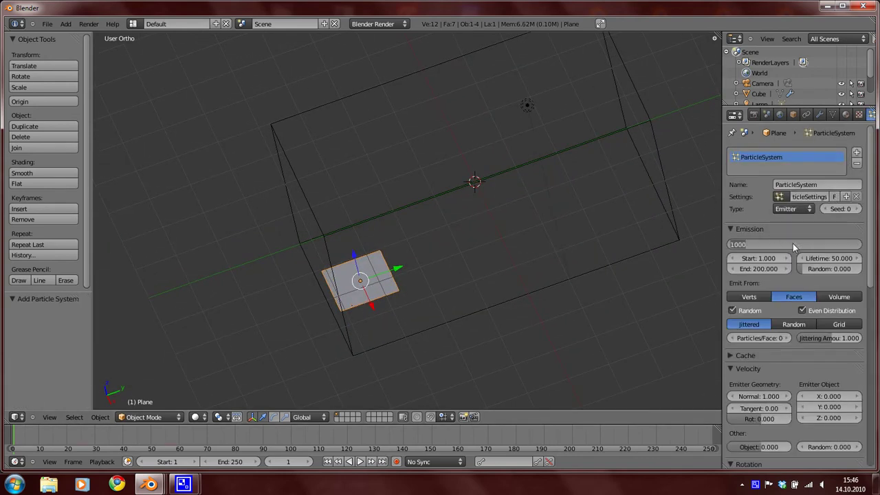
{"action": "type", "text": "100000"}
{"action": "key", "text": "Return"}
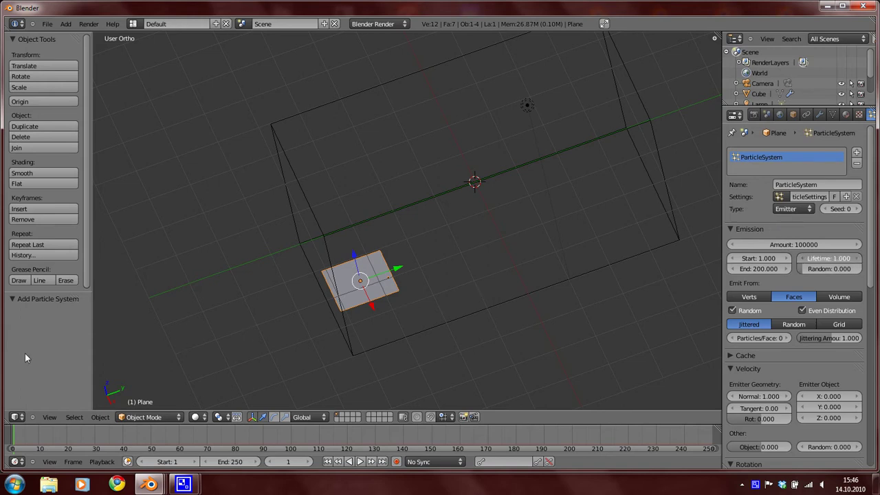
- Play the animation to preview the particle emission, then stop it
{"action": "scroll", "coordinate": [777, 412], "scroll_direction": "down", "scroll_amount": 5}
{"action": "middle_click_drag", "start_coordinate": [385, 302], "coordinate": [403, 334]}
{"action": "scroll", "coordinate": [442, 301], "scroll_direction": "up", "scroll_amount": 2}
{"action": "key", "text": "alt+a"}
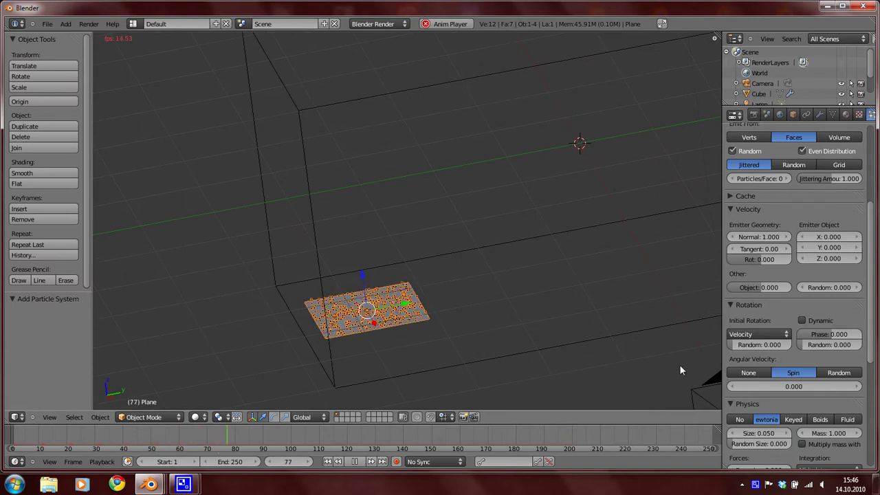
{"action": "key", "text": "Escape"}
{"action": "middle_click_drag", "start_coordinate": [383, 321], "coordinate": [388, 311]}
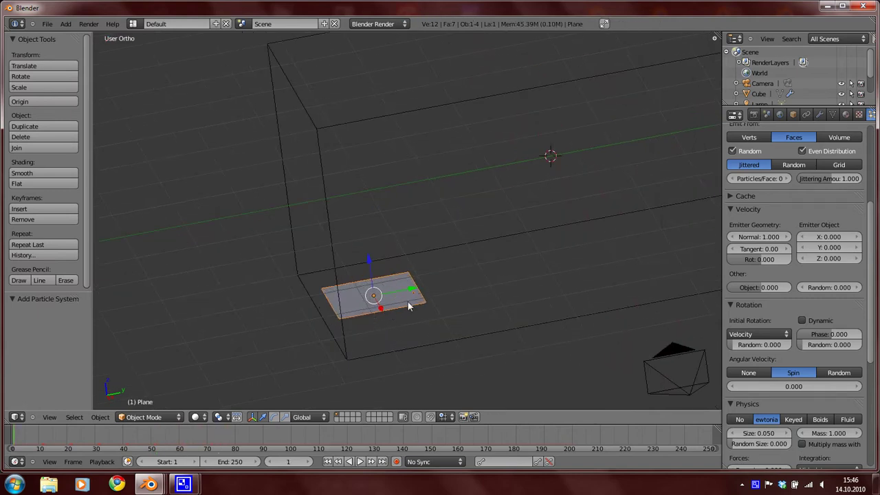
{"action": "scroll", "coordinate": [780, 118], "scroll_direction": "down", "scroll_amount": 1}
- Make the plane a smoke Flow source with Initial Velocity enabled
{"action": "left_click", "coordinate": [865, 114]}
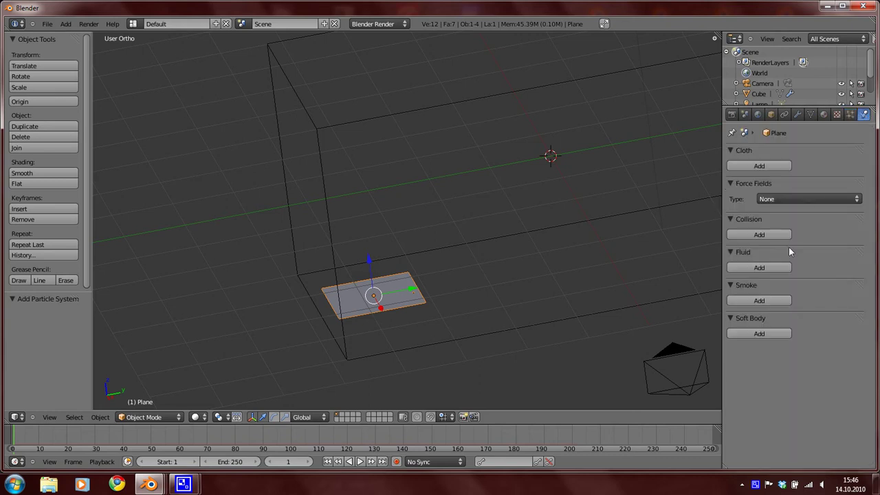
{"action": "left_click", "coordinate": [756, 301]}
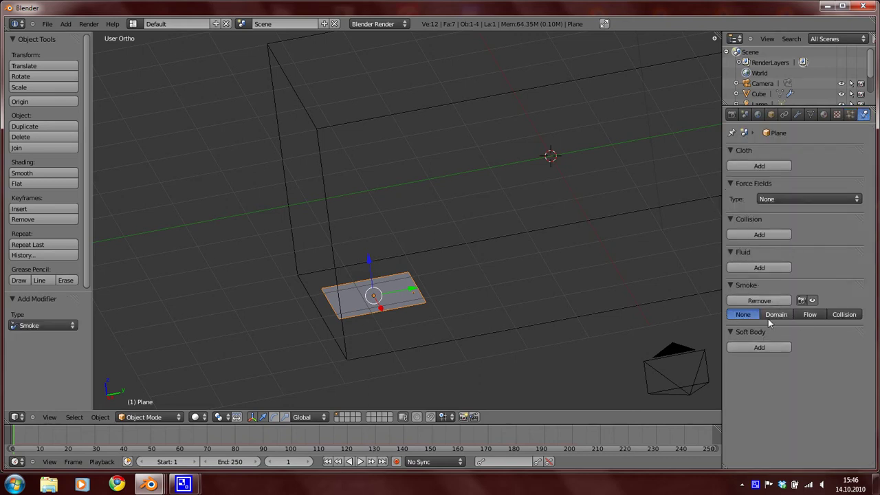
{"action": "left_click", "coordinate": [808, 314]}
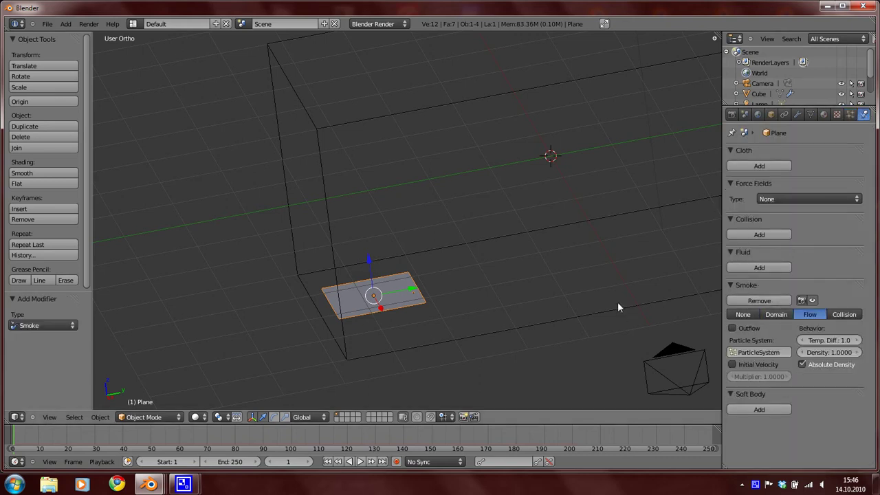
{"action": "left_click", "coordinate": [732, 365]}
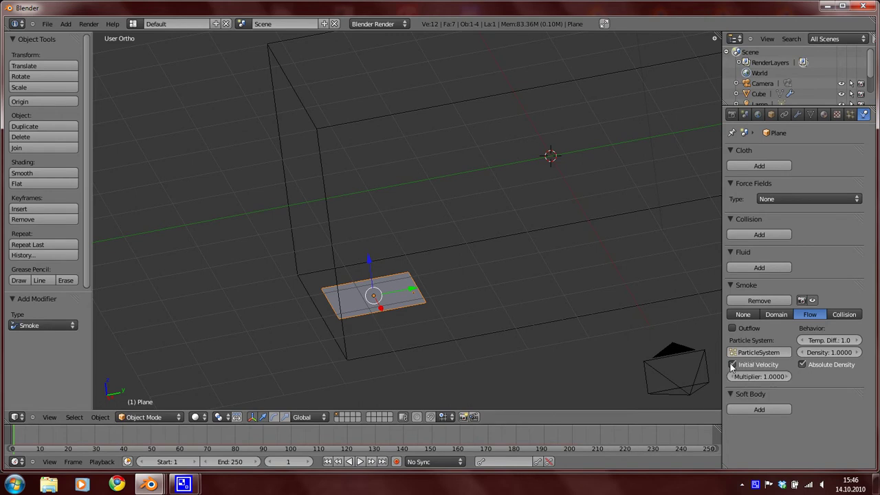
- Preview the smoke playback, cancel a stray move, and select the cube domain
{"action": "key", "text": "alt+a"}
{"action": "middle_click_drag", "start_coordinate": [350, 246], "coordinate": [389, 302]}
{"action": "key", "text": "g"}
{"action": "right_click", "coordinate": [405, 296]}
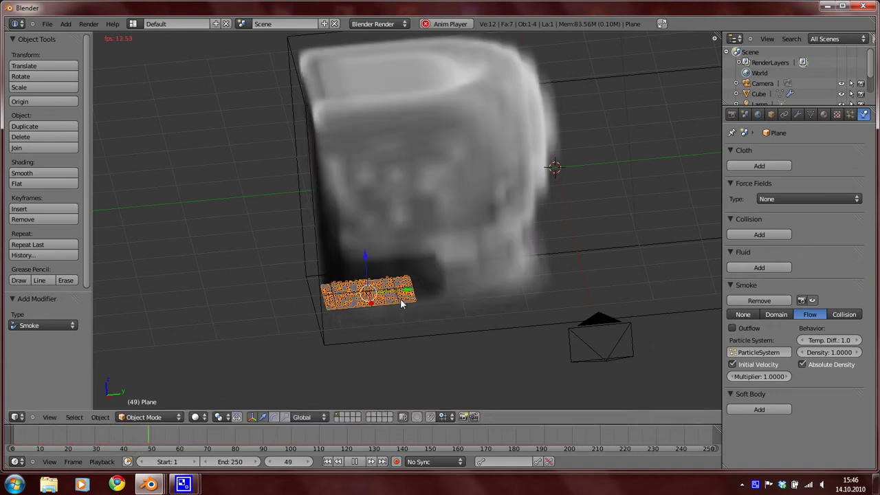
{"action": "right_click", "coordinate": [454, 326]}
- Set the smoke domain's resolution divisions to 64
{"action": "key", "text": "Escape"}
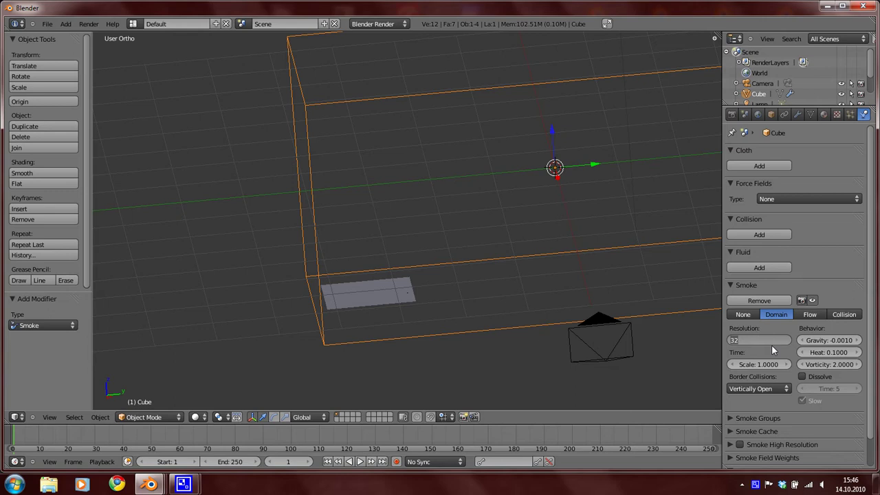
{"action": "type", "text": "64"}
{"action": "key", "text": "Return"}
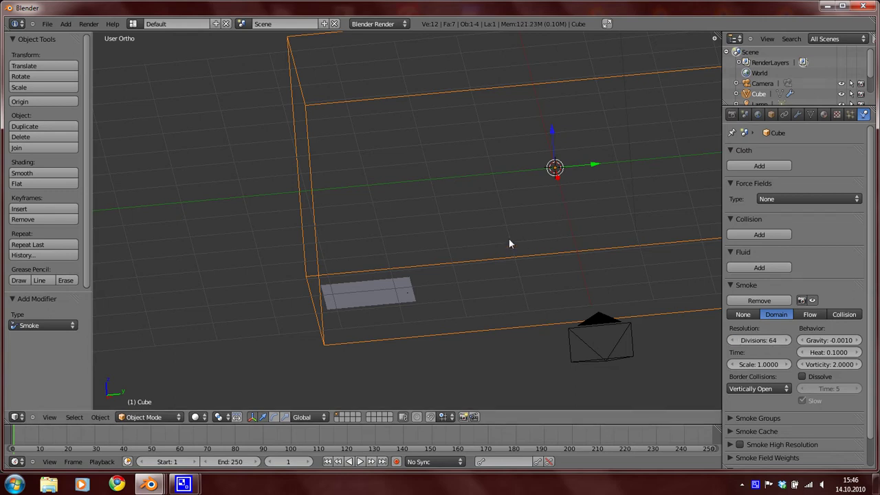
- Play the 64-division simulation and watch the rising smoke from several angles, then stop
{"action": "key", "text": "alt+a"}
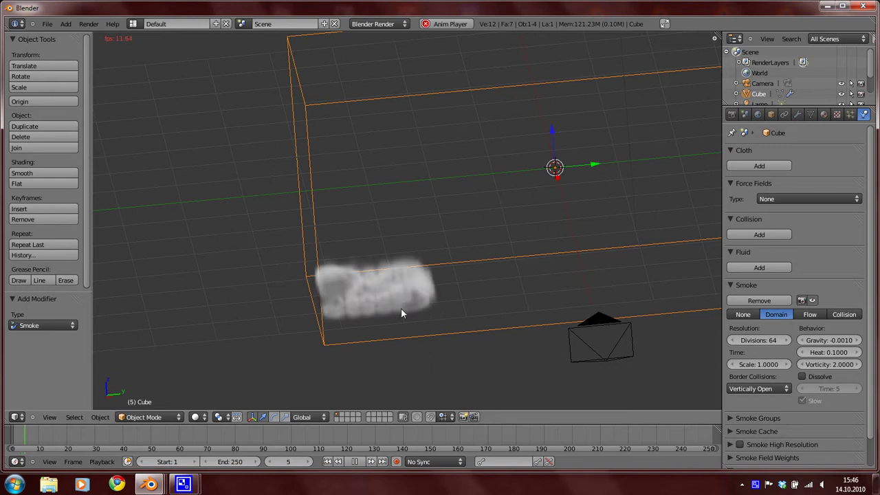
{"action": "middle_click_drag", "start_coordinate": [380, 292], "coordinate": [769, 352]}
{"action": "middle_click_drag", "start_coordinate": [460, 244], "coordinate": [576, 269]}
{"action": "key", "text": "KP_1"}
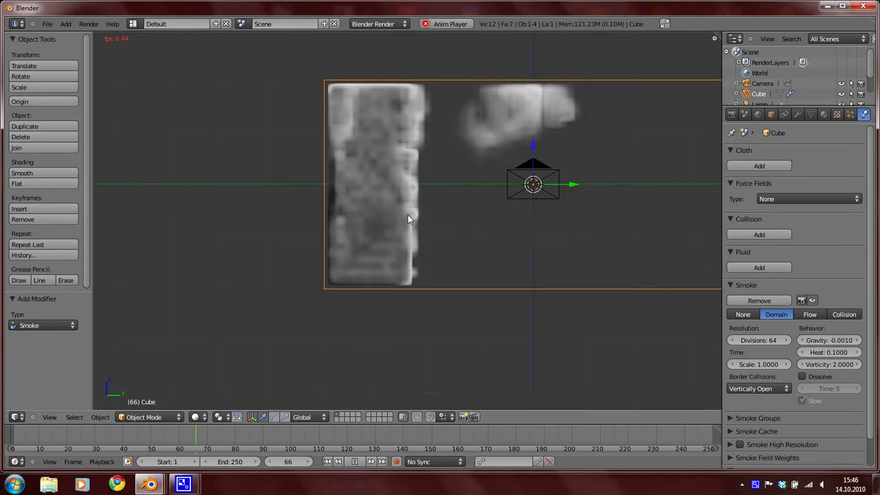
{"action": "scroll", "coordinate": [404, 238], "scroll_direction": "up", "scroll_amount": 2}
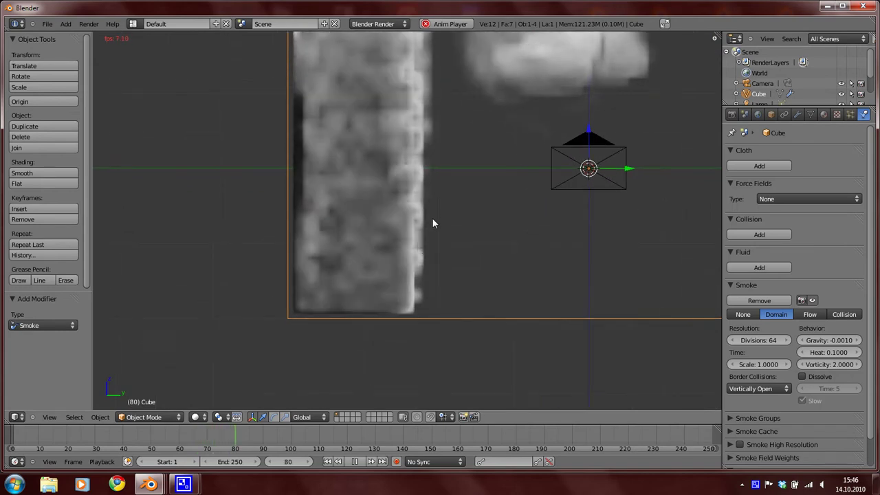
{"action": "middle_click_drag", "start_coordinate": [431, 221], "coordinate": [268, 275], "text": "shift"}
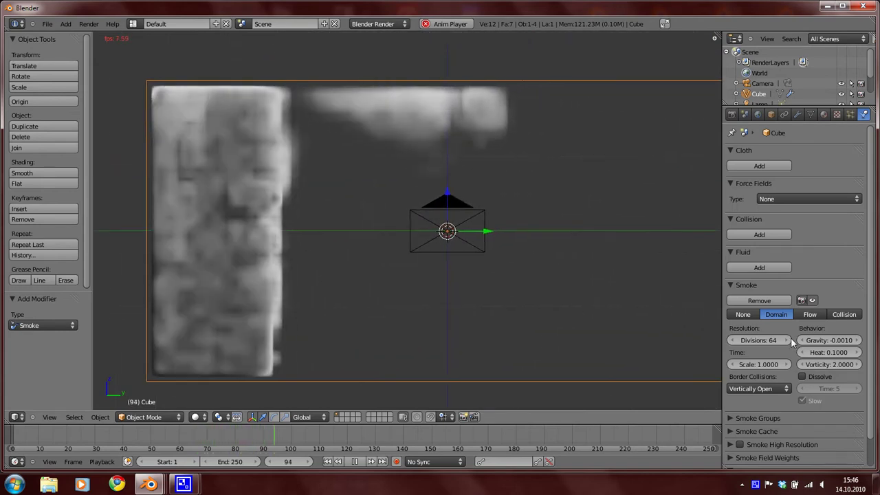
{"action": "scroll", "coordinate": [791, 337], "scroll_direction": "down", "scroll_amount": 1}
{"action": "scroll", "coordinate": [447, 306], "scroll_direction": "down", "scroll_amount": 1}
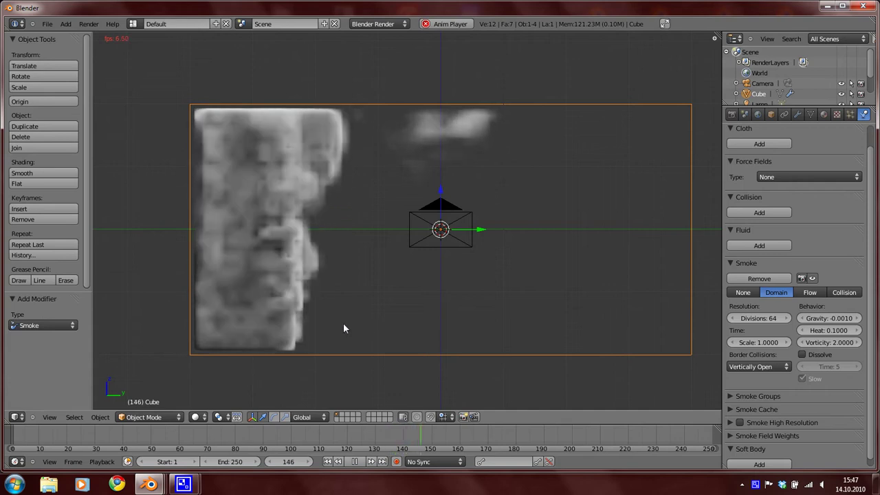
{"action": "scroll", "coordinate": [260, 302], "scroll_direction": "down", "scroll_amount": 1}
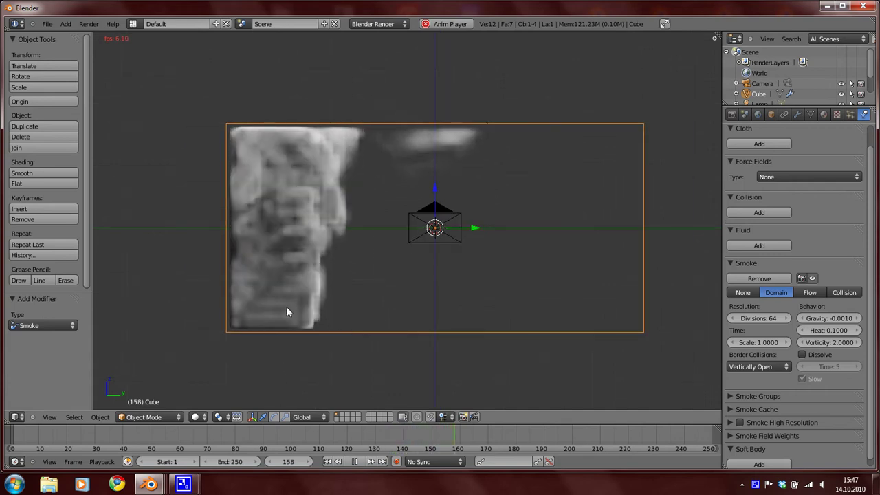
{"action": "key", "text": "Escape"}
- Check the Smoke03.blend window for reference
{"action": "middle_click_drag", "start_coordinate": [304, 252], "coordinate": [481, 357]}
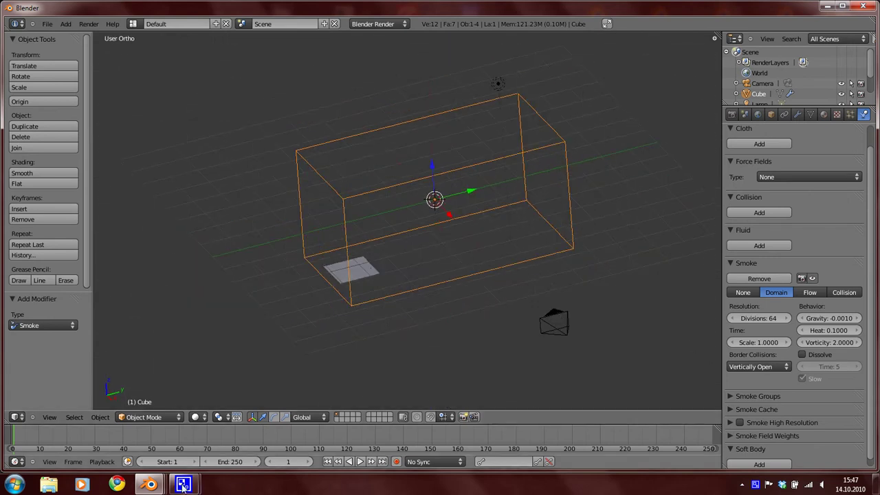
{"action": "mouse_move", "coordinate": [149, 485]}
{"action": "left_click", "coordinate": [193, 437]}
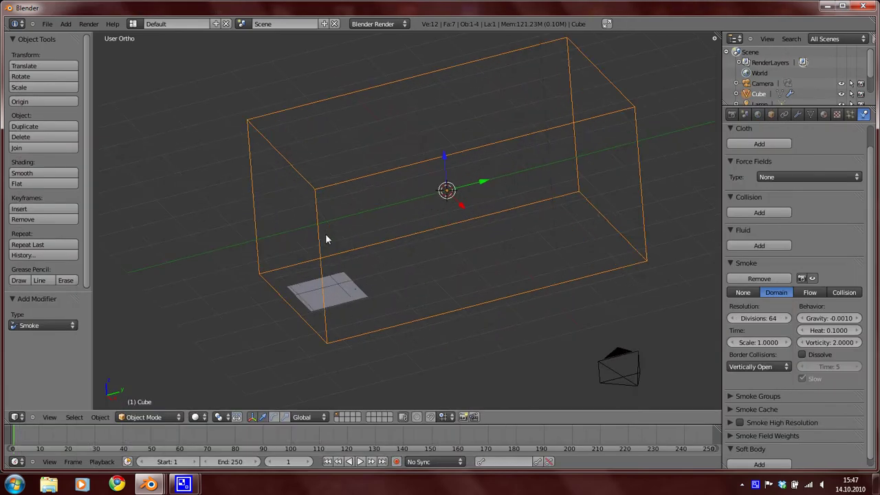
{"action": "middle_click_drag", "start_coordinate": [323, 238], "coordinate": [381, 236]}
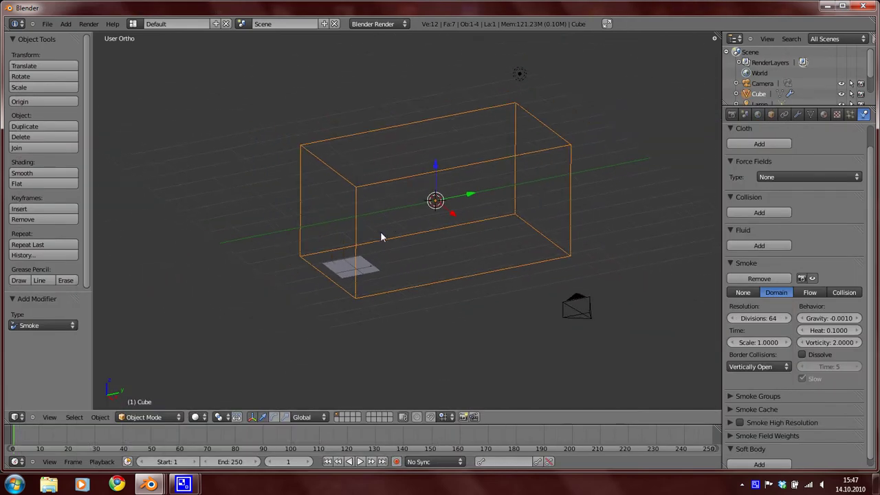
- Add a Wind force field and move it -6.806 along Y, left of the domain
{"action": "scroll", "coordinate": [380, 236], "scroll_direction": "up", "scroll_amount": 3}
{"action": "key", "text": "shift+a"}
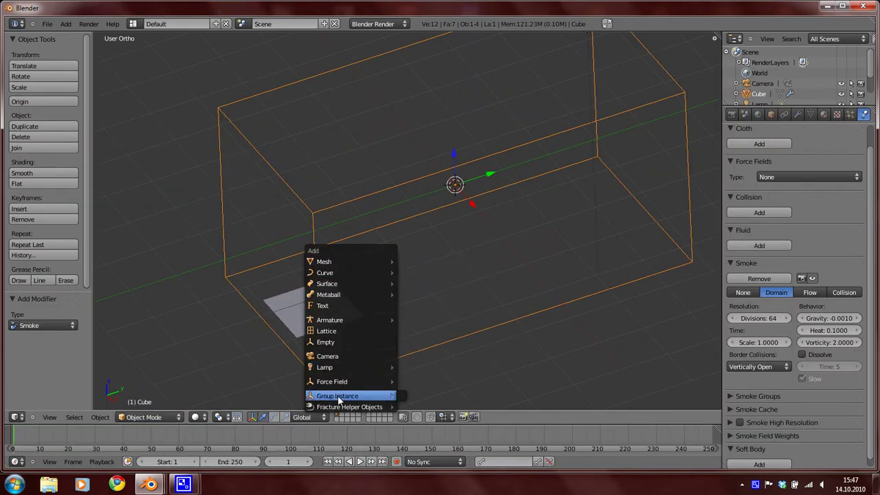
{"action": "mouse_move", "coordinate": [346, 383]}
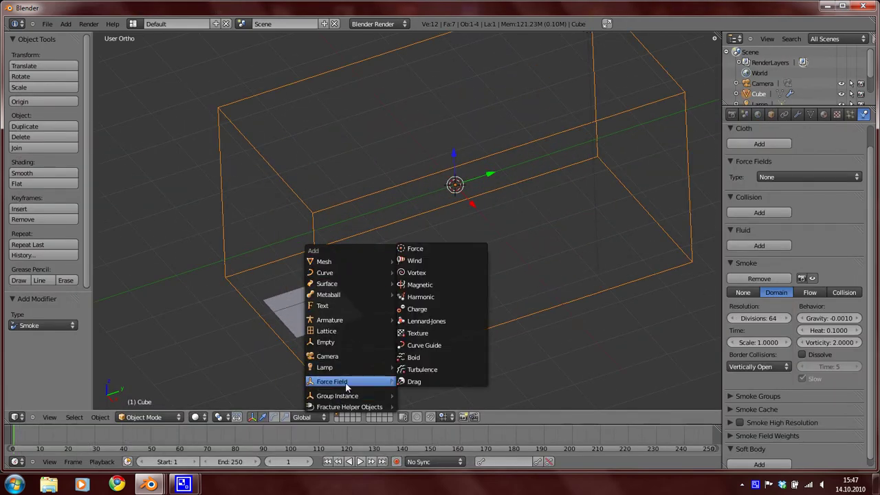
{"action": "left_click", "coordinate": [450, 260]}
{"action": "left_click_drag", "start_coordinate": [521, 144], "coordinate": [206, 297]}
{"action": "middle_click_drag", "start_coordinate": [206, 297], "coordinate": [412, 275], "text": "shift"}
- Rotate the wind field -90° about X so it blows toward the domain
{"action": "key", "text": "r"}
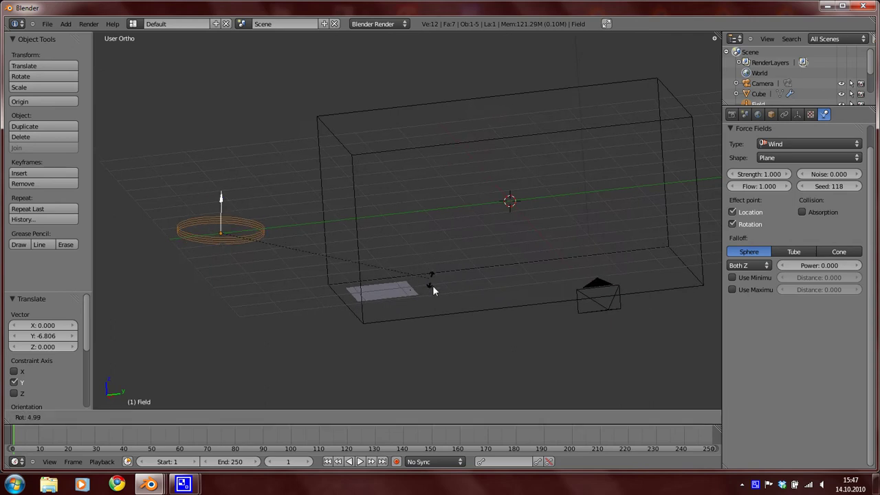
{"action": "key", "text": "x"}
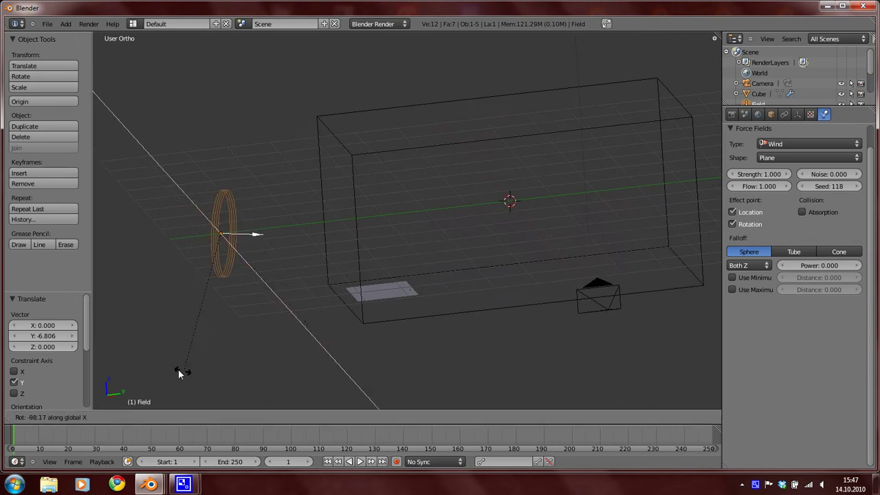
{"action": "left_click", "coordinate": [206, 391]}
{"action": "middle_click_drag", "start_coordinate": [264, 358], "coordinate": [407, 298]}
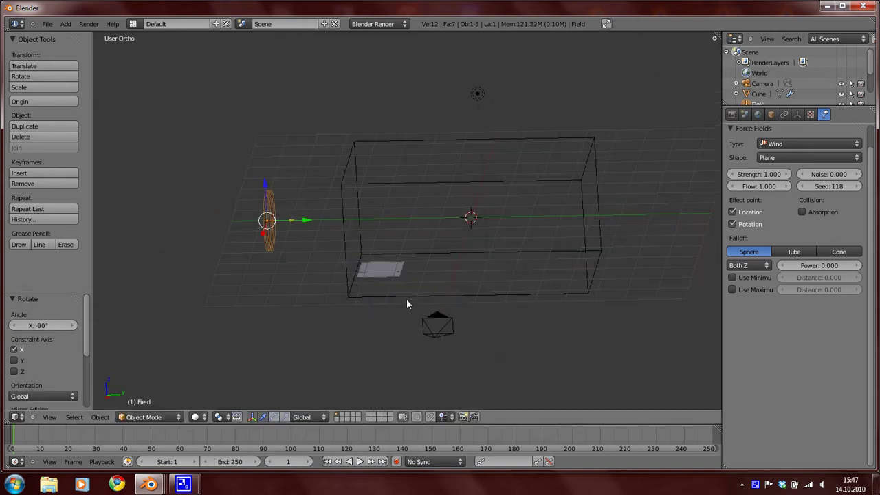
{"action": "key", "text": "KP_3"}
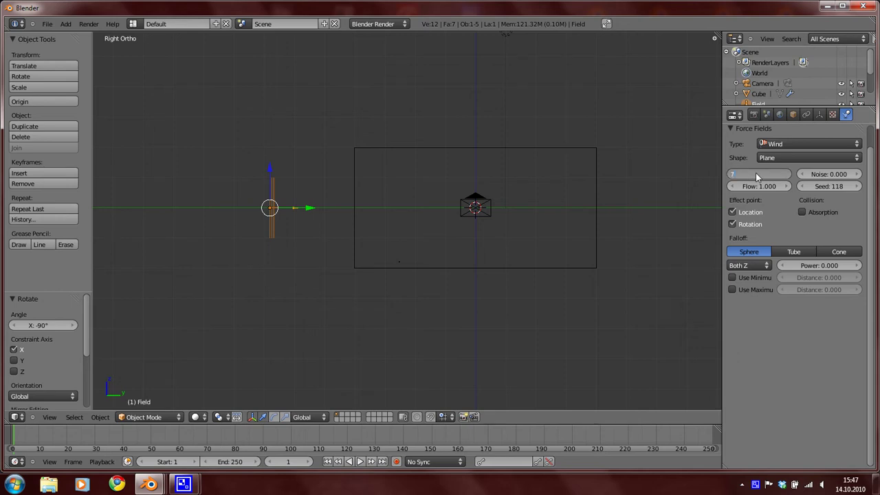
- Set the wind field strength to 7.1 and play the smoke animation
{"action": "left_click", "coordinate": [756, 175]}
{"action": "type", "text": "7.1"}
{"action": "key", "text": "Return"}
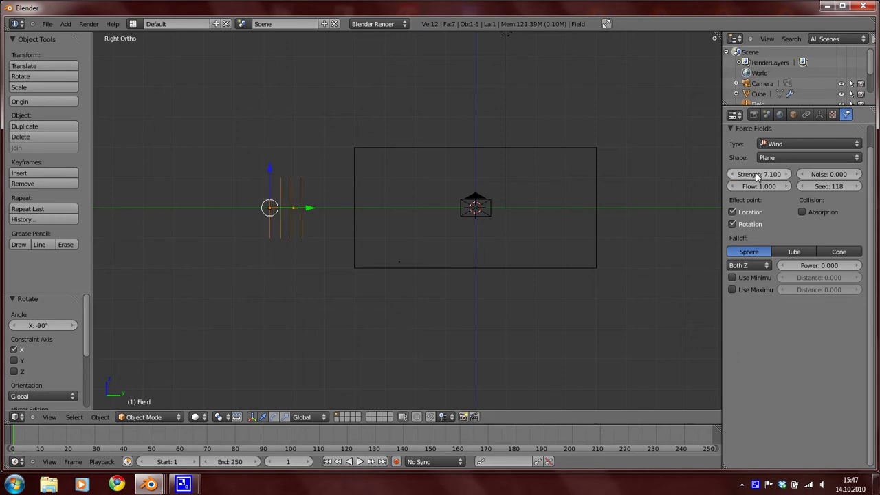
{"action": "key", "text": "alt+a"}
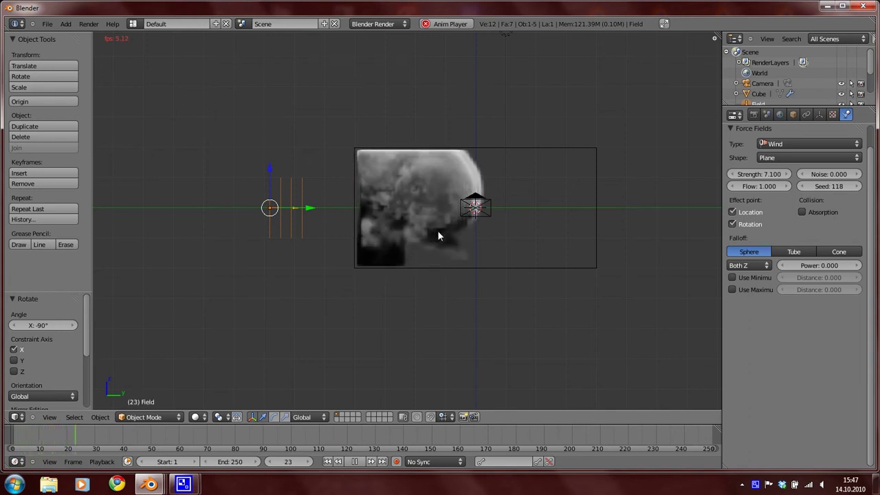
{"action": "scroll", "coordinate": [437, 232], "scroll_direction": "up", "scroll_amount": 2}
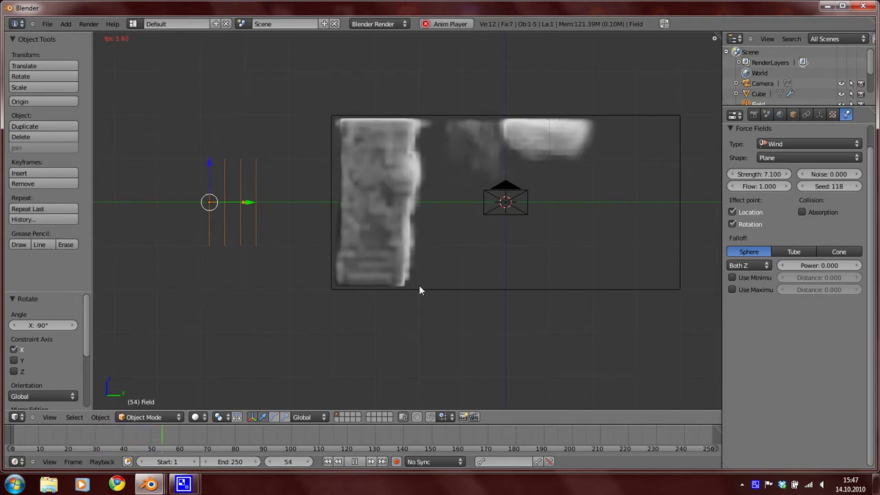
- Select the emitter plane and set its particle Emitter Geometry Normal velocity to 0.2
{"action": "key", "text": "Escape"}
{"action": "right_click", "coordinate": [400, 284]}
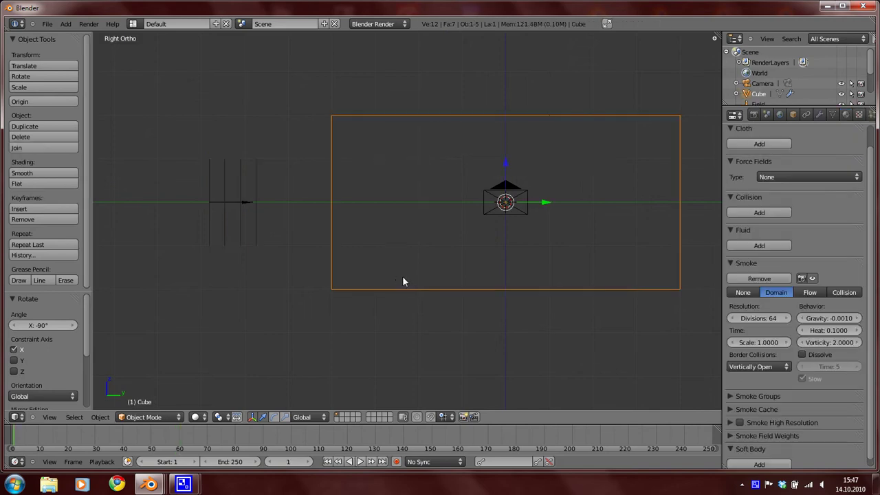
{"action": "right_click", "coordinate": [416, 275]}
{"action": "middle_click_drag", "start_coordinate": [419, 273], "coordinate": [550, 289]}
{"action": "middle_click_drag", "start_coordinate": [844, 118], "coordinate": [823, 120]}
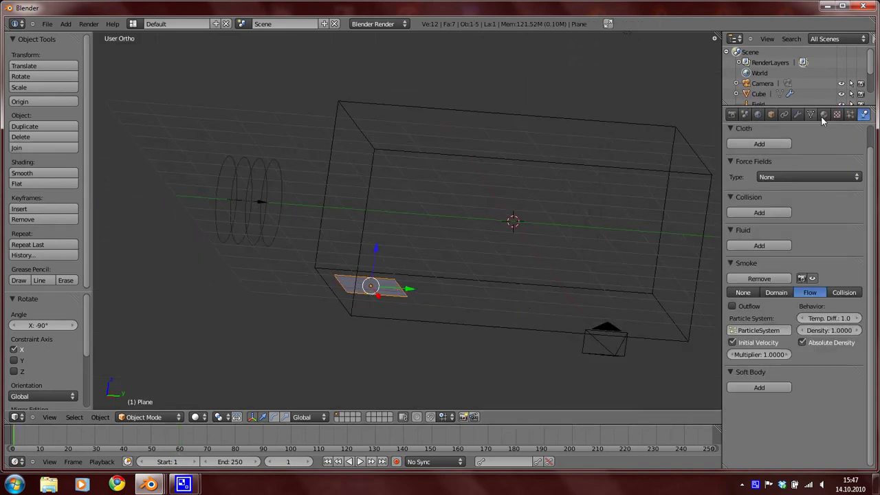
{"action": "left_click", "coordinate": [850, 115]}
{"action": "left_click", "coordinate": [768, 238]}
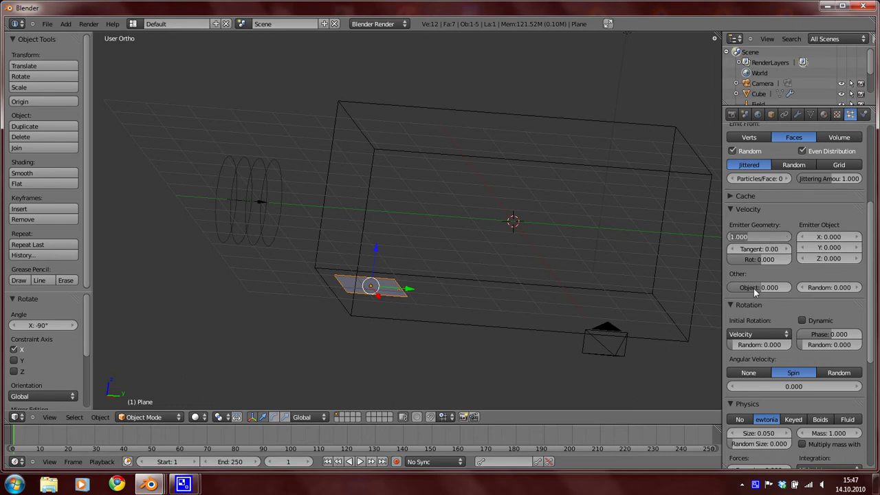
{"action": "type", "text": "0.2"}
{"action": "key", "text": "Return"}
- Play the smoke animation and orbit around the domain to watch the result
{"action": "key", "text": "alt+a"}
{"action": "middle_click_drag", "start_coordinate": [515, 294], "coordinate": [522, 271]}
{"action": "middle_click_drag", "start_coordinate": [458, 284], "coordinate": [475, 279]}
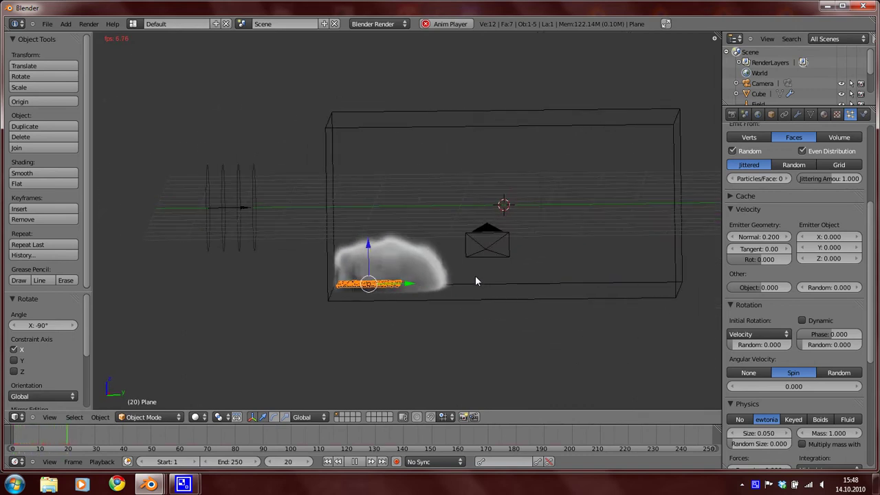
{"action": "middle_click_drag", "start_coordinate": [405, 274], "coordinate": [382, 259]}
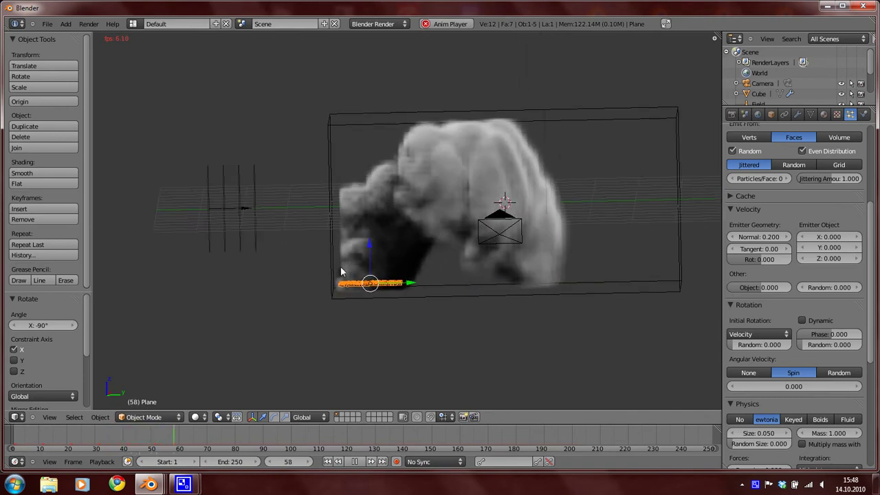
{"action": "middle_click_drag", "start_coordinate": [524, 165], "coordinate": [466, 202]}
- Stop playback and move the lamp along Y and X to X 11.304, Y -4.680, Z 5.904
{"action": "right_click", "coordinate": [513, 171]}
{"action": "key", "text": "Escape"}
{"action": "key", "text": "g"}
{"action": "key", "text": "y"}
{"action": "left_click", "coordinate": [350, 204]}
{"action": "key", "text": "g"}
{"action": "key", "text": "x"}
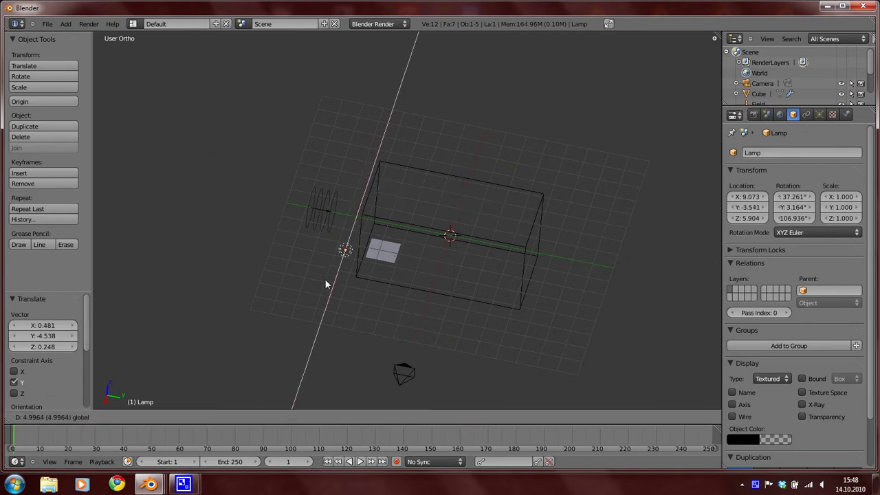
{"action": "left_click", "coordinate": [325, 279]}
{"action": "middle_click_drag", "start_coordinate": [324, 279], "coordinate": [489, 227]}
{"action": "key", "text": "g"}
{"action": "key", "text": "y"}
{"action": "left_click", "coordinate": [419, 251]}
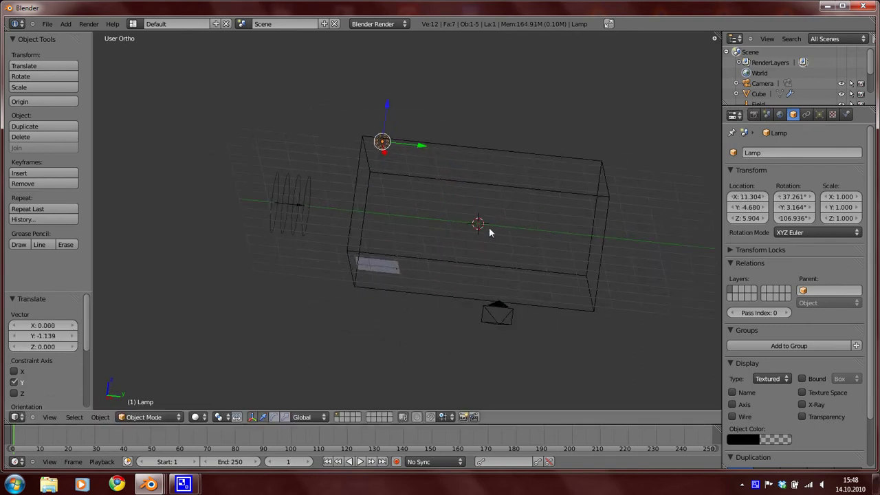
- Select the emitter plane and set its normal particle velocity to 0.1
{"action": "right_click", "coordinate": [396, 280]}
{"action": "right_click", "coordinate": [392, 269]}
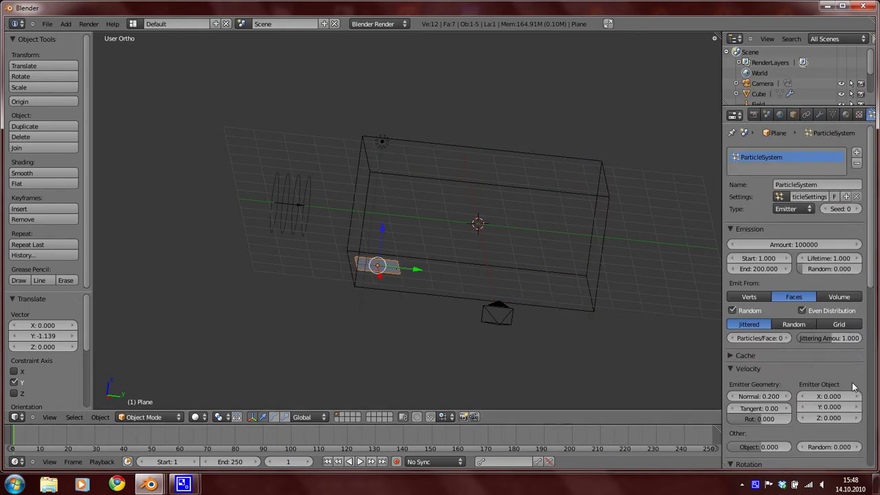
{"action": "scroll", "coordinate": [779, 335], "scroll_direction": "down", "scroll_amount": 4}
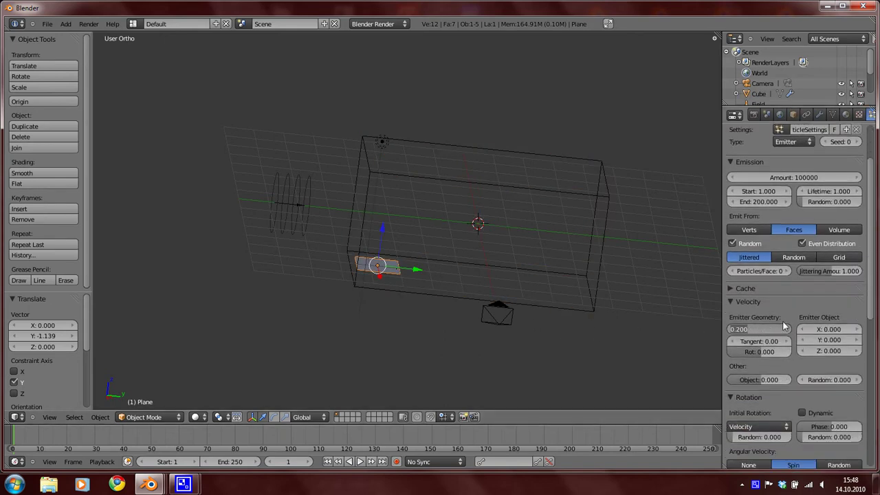
{"action": "type", "text": "0.1"}
{"action": "key", "text": "Return"}
- Replay the smoke and orbit to watch it billow low inside the domain
{"action": "key", "text": "alt+a"}
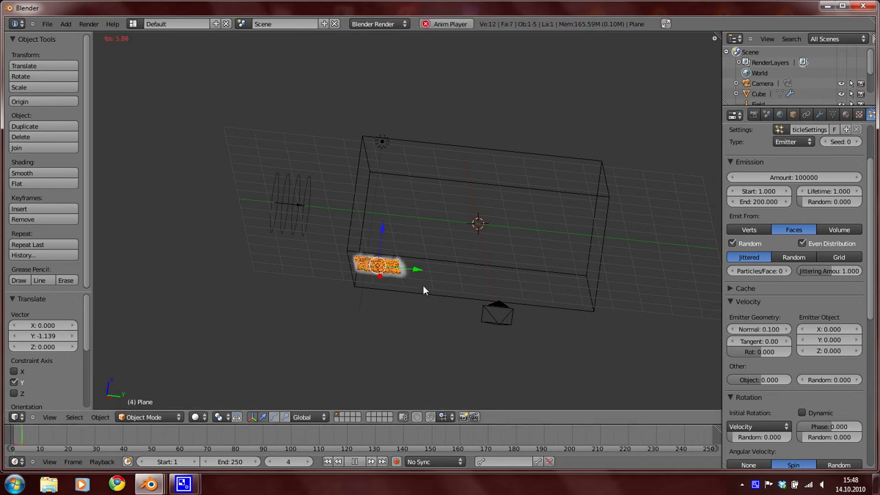
{"action": "middle_click_drag", "start_coordinate": [429, 268], "coordinate": [483, 202]}
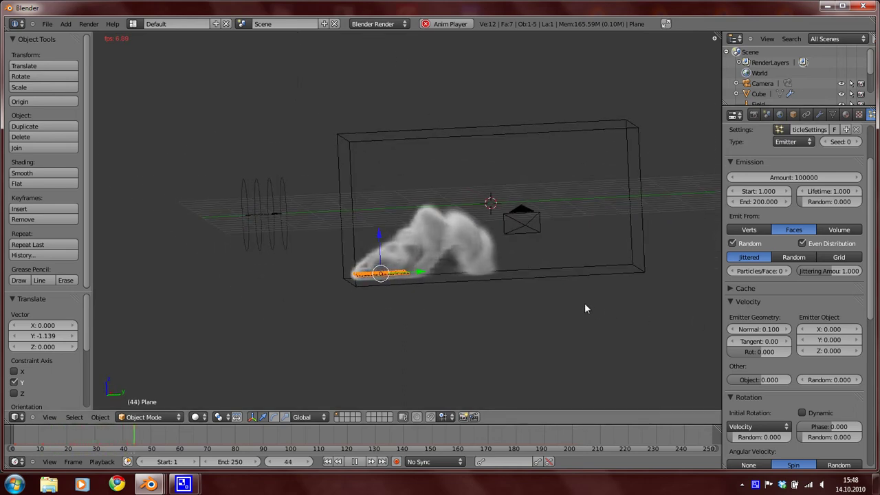
{"action": "middle_click_drag", "start_coordinate": [507, 298], "coordinate": [472, 312]}
- Stop playback, select the domain cube and switch its material to Volume
{"action": "key", "text": "Escape"}
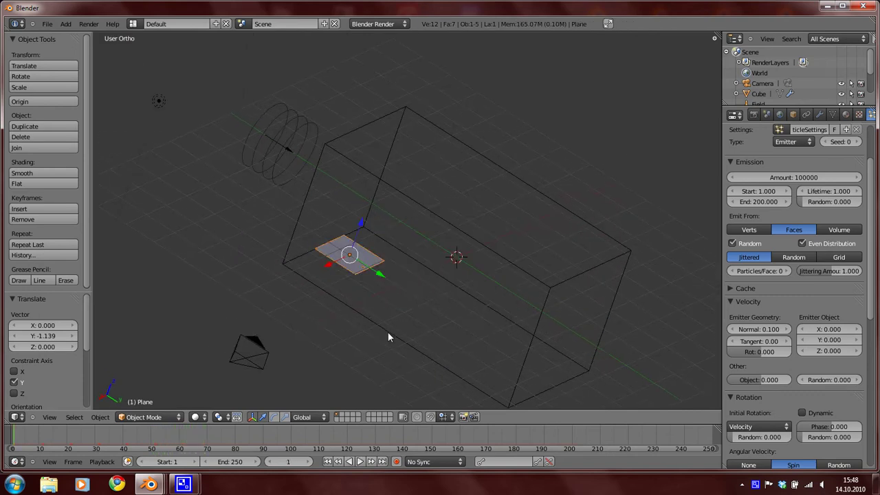
{"action": "middle_click_drag", "start_coordinate": [388, 337], "coordinate": [518, 207]}
{"action": "right_click", "coordinate": [583, 188]}
{"action": "scroll", "coordinate": [518, 206], "scroll_direction": "up", "scroll_amount": 1}
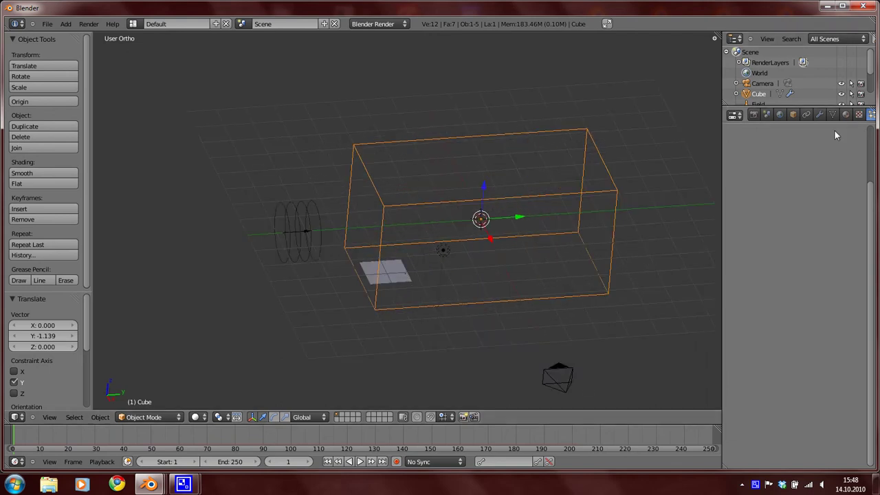
{"action": "left_click", "coordinate": [845, 115]}
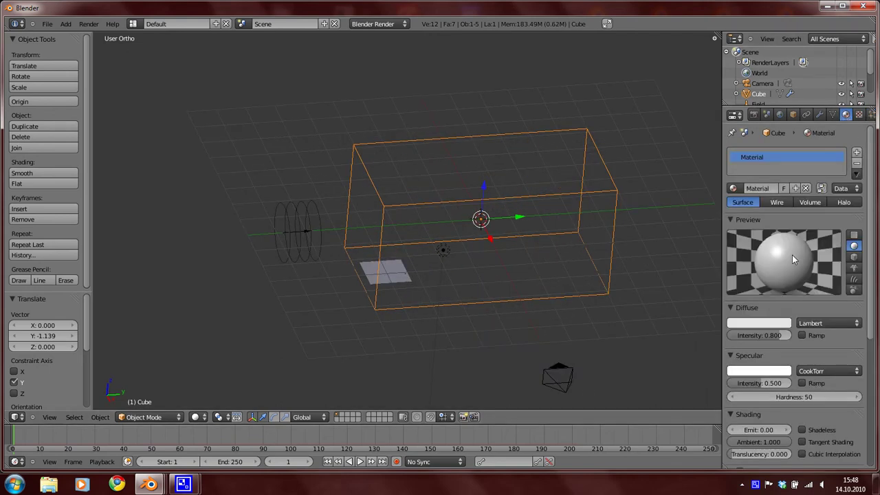
{"action": "scroll", "coordinate": [804, 254], "scroll_direction": "down", "scroll_amount": 3}
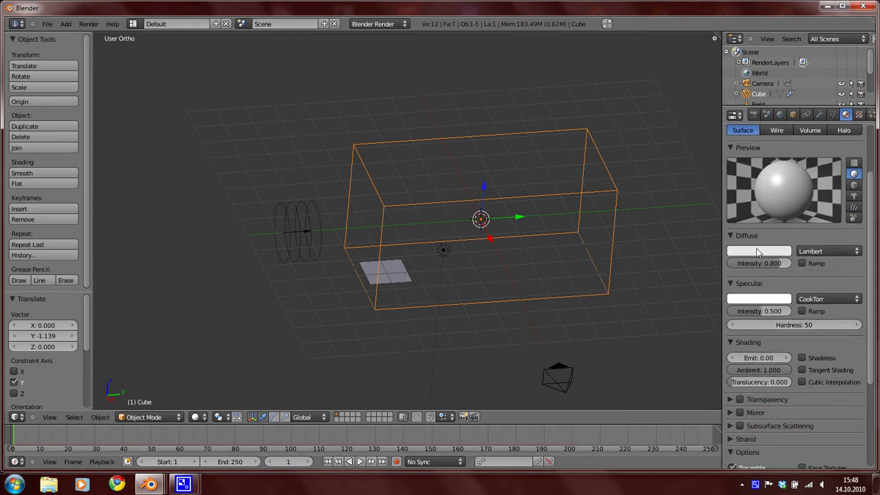
{"action": "left_click", "coordinate": [810, 130]}
- Set the volume density to 0 and density scale to 4
{"action": "scroll", "coordinate": [803, 206], "scroll_direction": "up", "scroll_amount": 3}
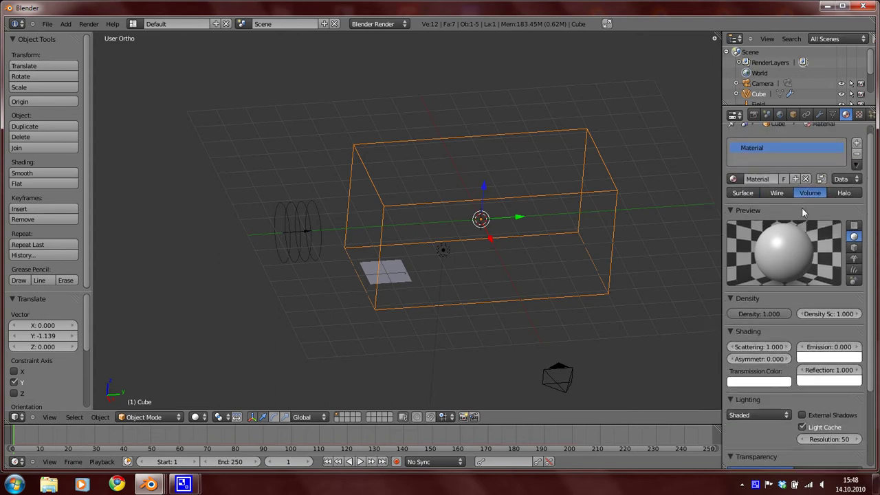
{"action": "scroll", "coordinate": [805, 302], "scroll_direction": "down", "scroll_amount": 1}
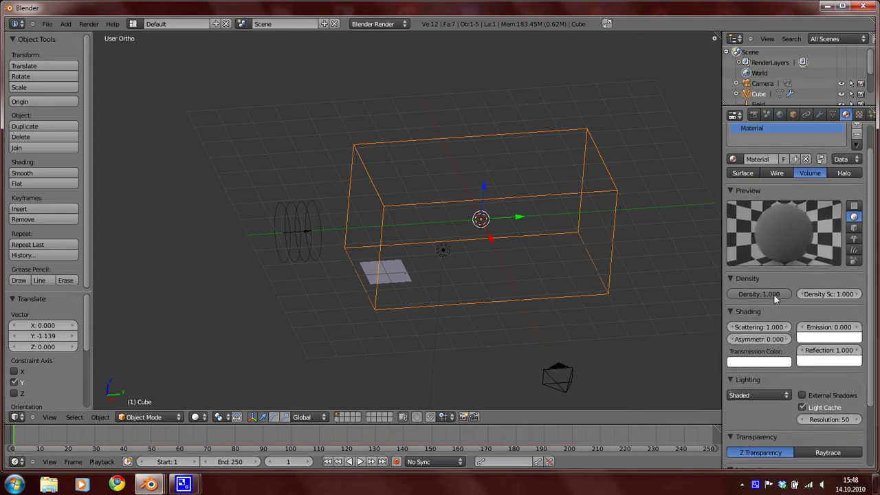
{"action": "left_click_drag", "start_coordinate": [774, 295], "coordinate": [674, 301]}
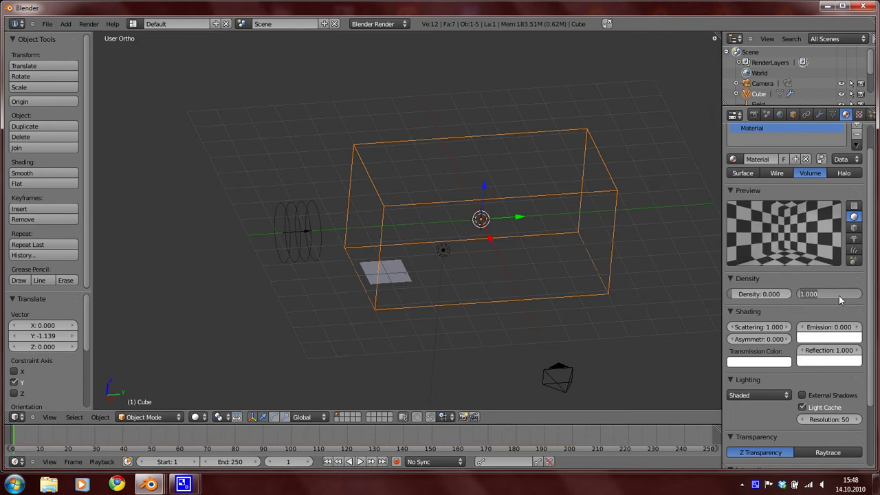
{"action": "type", "text": "4"}
{"action": "key", "text": "Return"}
- Set scattering to 4, emission to 1 and integration step size to 0.1
{"action": "left_click", "coordinate": [759, 326]}
{"action": "type", "text": "4"}
{"action": "key", "text": "Return"}
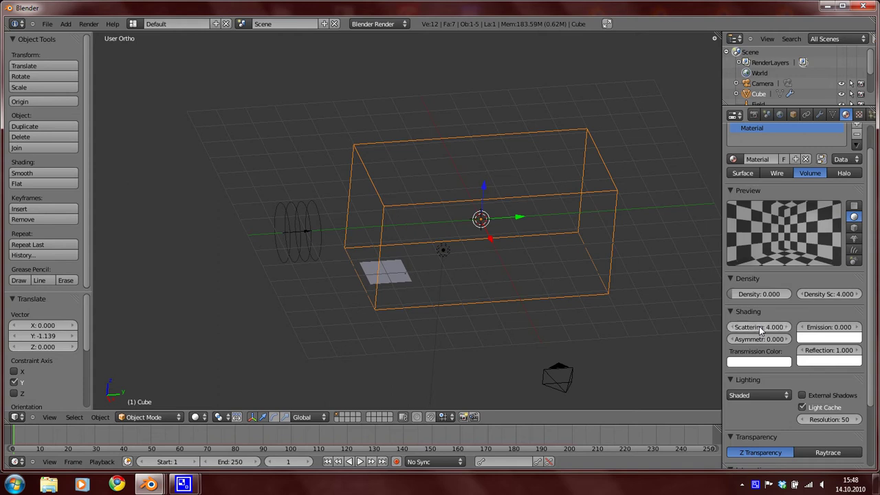
{"action": "left_click", "coordinate": [818, 327]}
{"action": "type", "text": "1"}
{"action": "key", "text": "Return"}
{"action": "scroll", "coordinate": [796, 239], "scroll_direction": "down", "scroll_amount": 3}
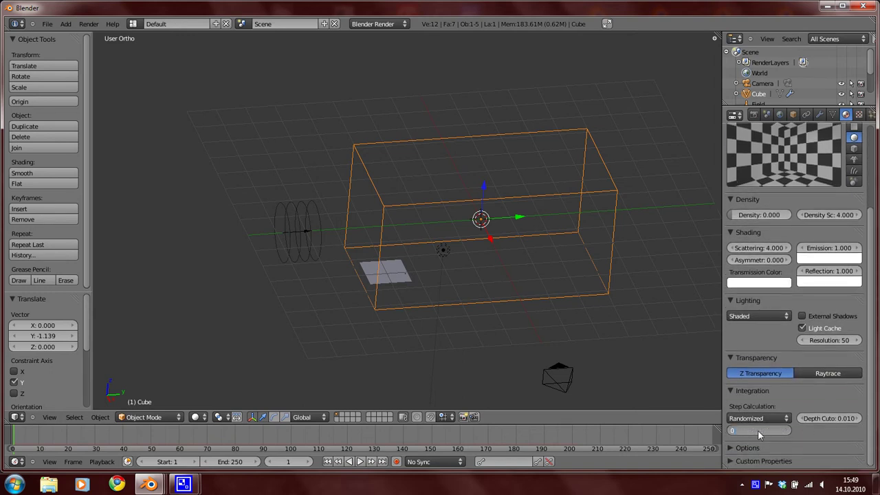
{"action": "key", "text": "Return"}
- Change the domain material's Tex texture type to Voxel Data
{"action": "left_click", "coordinate": [859, 115]}
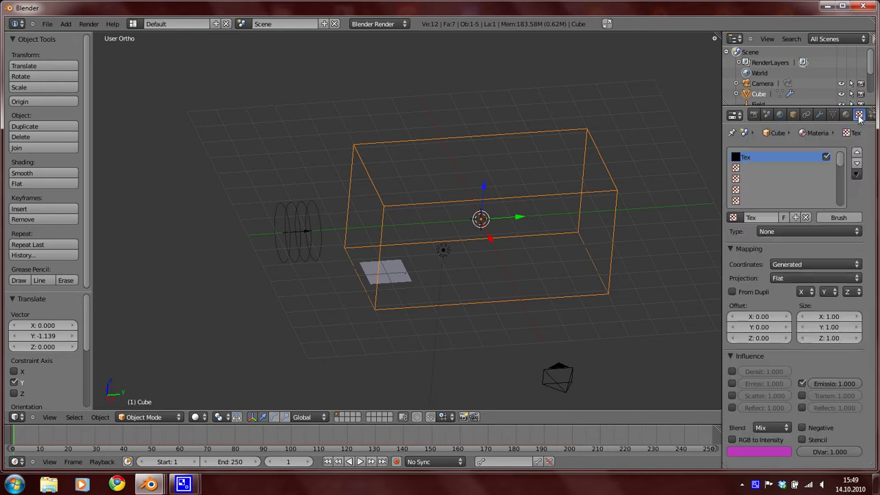
{"action": "left_click", "coordinate": [779, 231]}
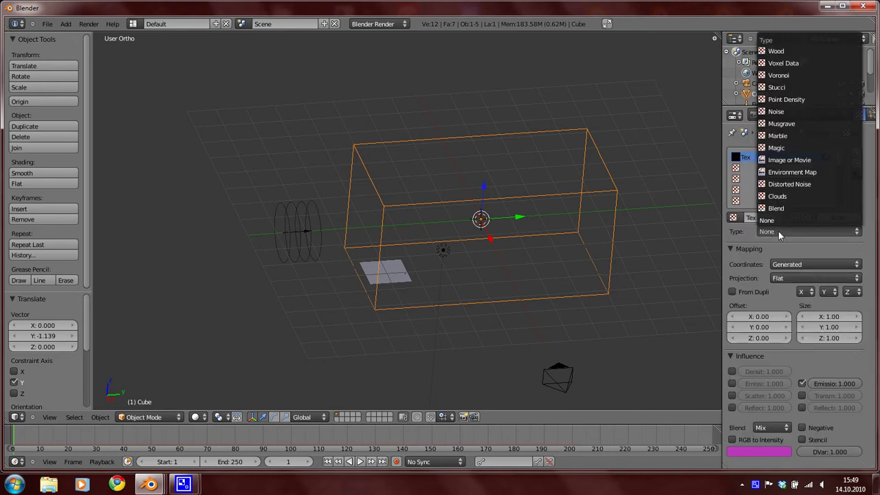
{"action": "left_click", "coordinate": [779, 231]}
{"action": "left_click", "coordinate": [768, 231]}
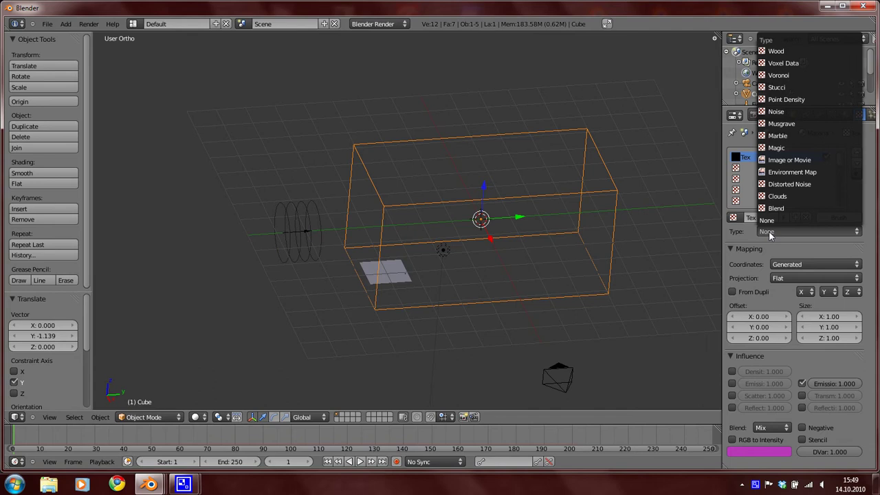
{"action": "left_click", "coordinate": [791, 63]}
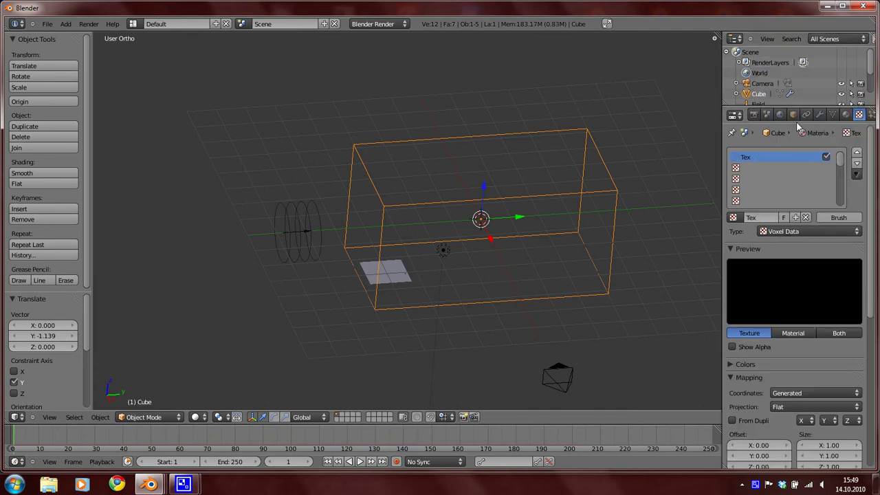
- Add a Voxel Data texture in the second slot, then remove it again
{"action": "left_click", "coordinate": [752, 167]}
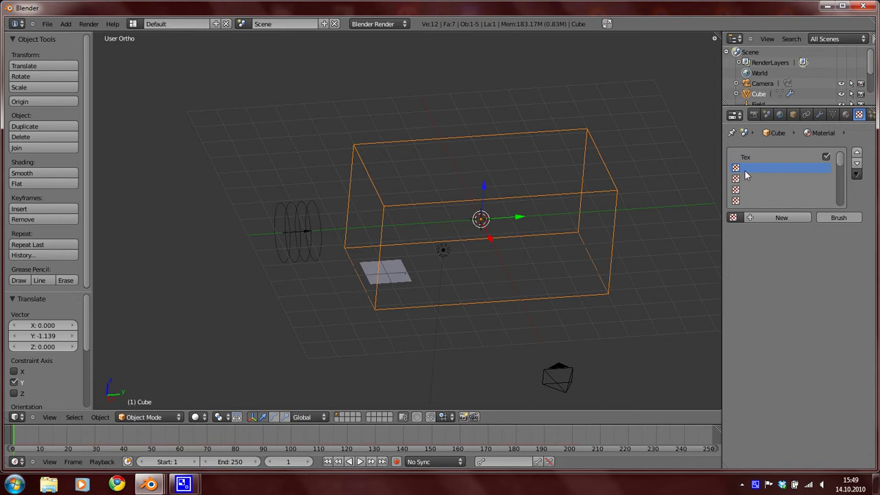
{"action": "left_click", "coordinate": [777, 218]}
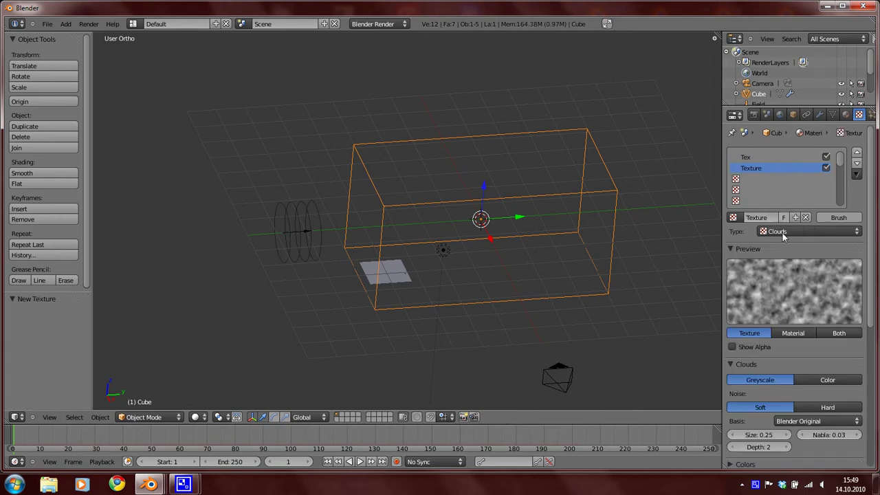
{"action": "left_click", "coordinate": [784, 232]}
{"action": "left_click", "coordinate": [793, 63]}
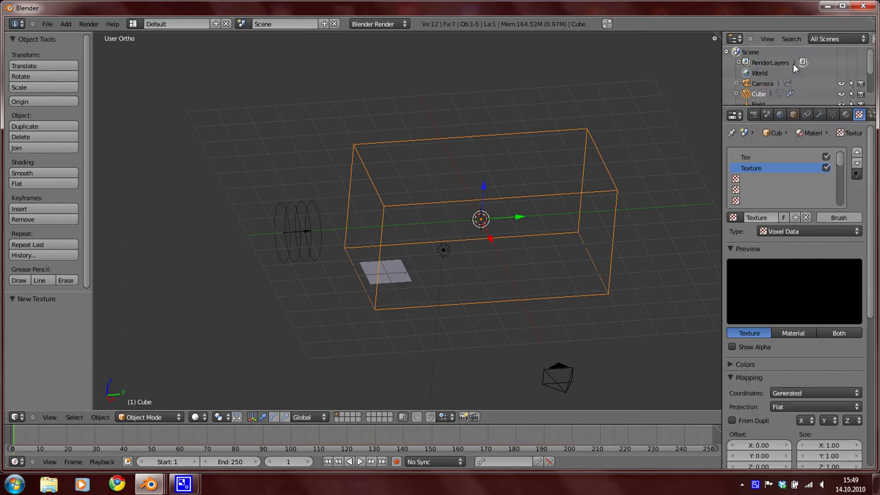
{"action": "left_click", "coordinate": [807, 218]}
- Set the Tex voxel data's domain object to Cube, with Density and Emission influence
{"action": "left_click", "coordinate": [762, 157]}
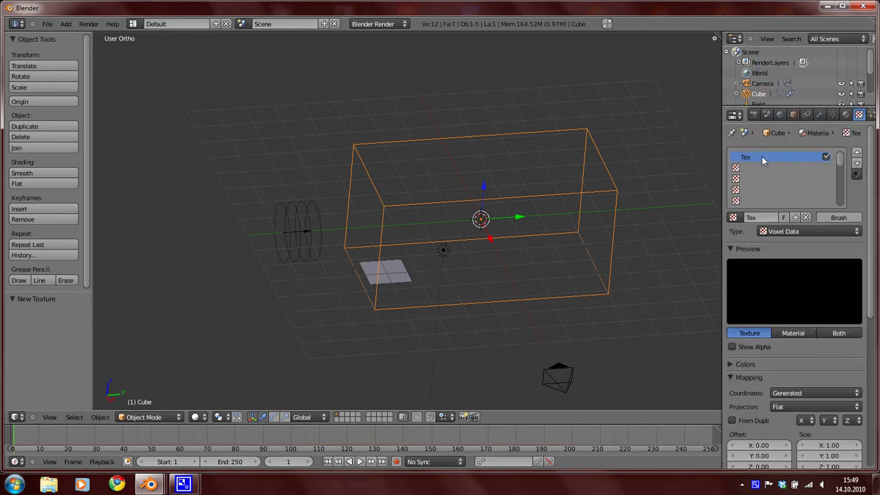
{"action": "scroll", "coordinate": [773, 325], "scroll_direction": "down", "scroll_amount": 10}
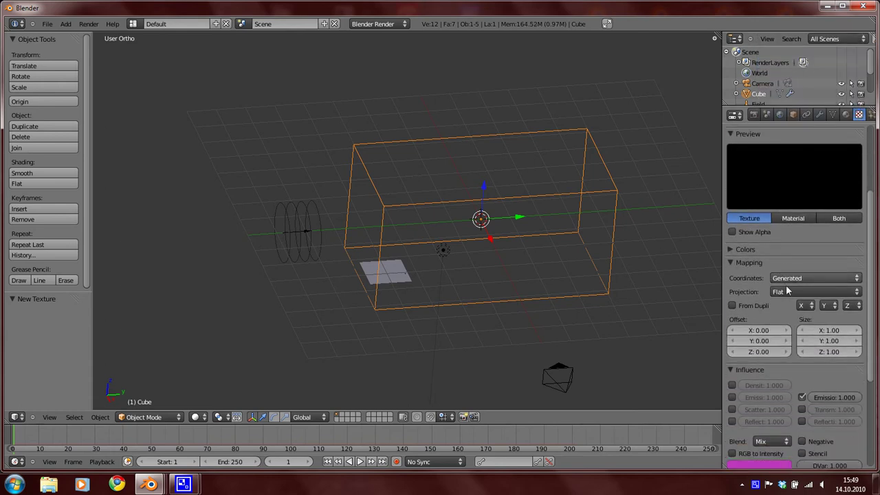
{"action": "left_click", "coordinate": [793, 360]}
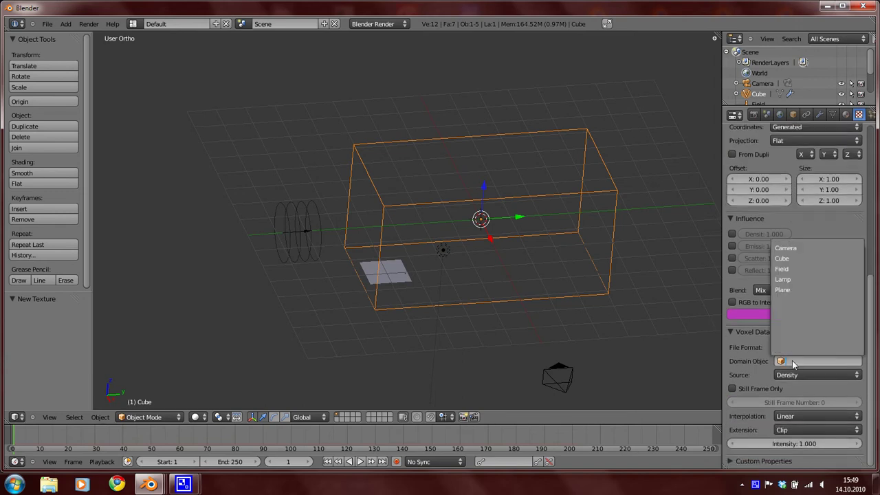
{"action": "left_click", "coordinate": [807, 258]}
{"action": "scroll", "coordinate": [754, 365], "scroll_direction": "up", "scroll_amount": 1}
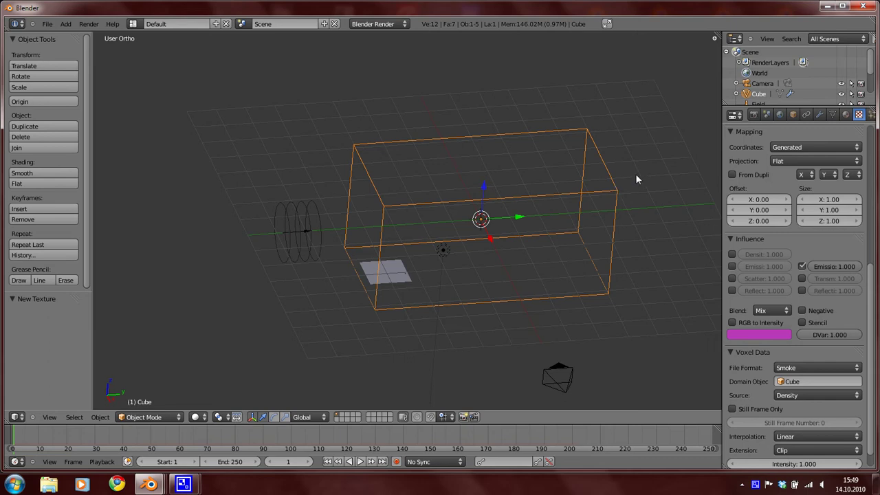
{"action": "scroll", "coordinate": [770, 379], "scroll_direction": "up", "scroll_amount": 2}
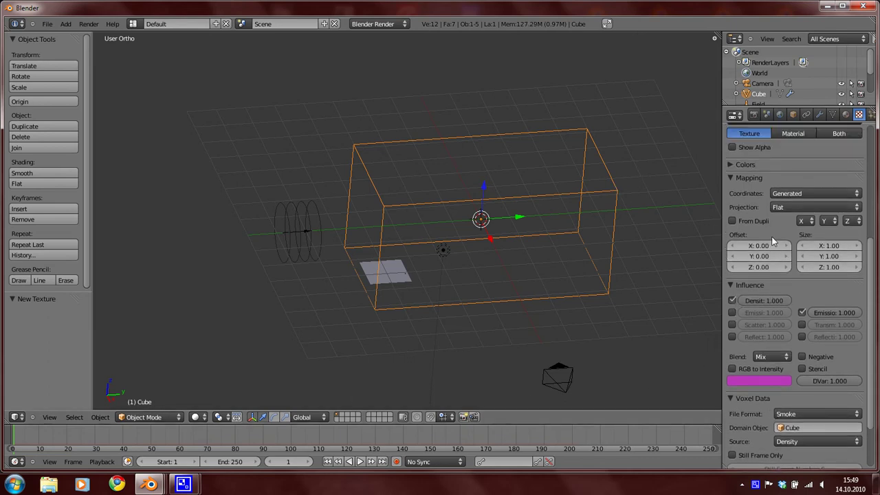
{"action": "scroll", "coordinate": [774, 240], "scroll_direction": "up", "scroll_amount": 2}
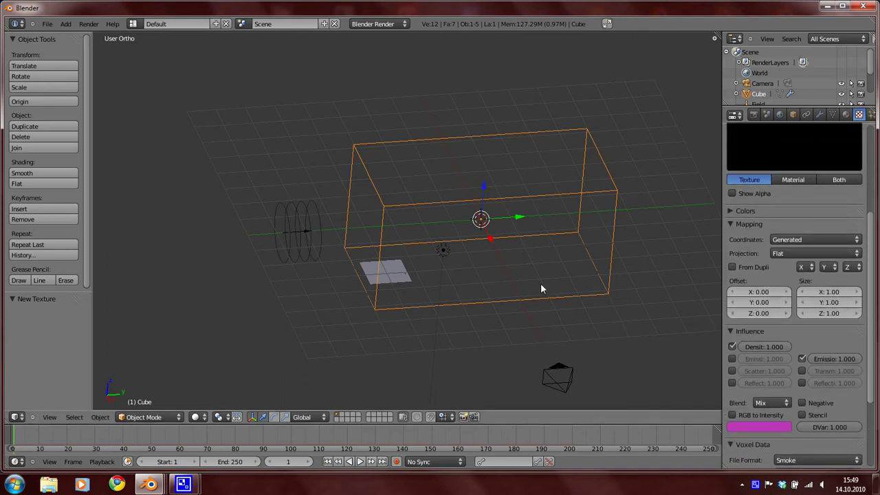
{"action": "scroll", "coordinate": [496, 280], "scroll_direction": "down", "scroll_amount": 1}
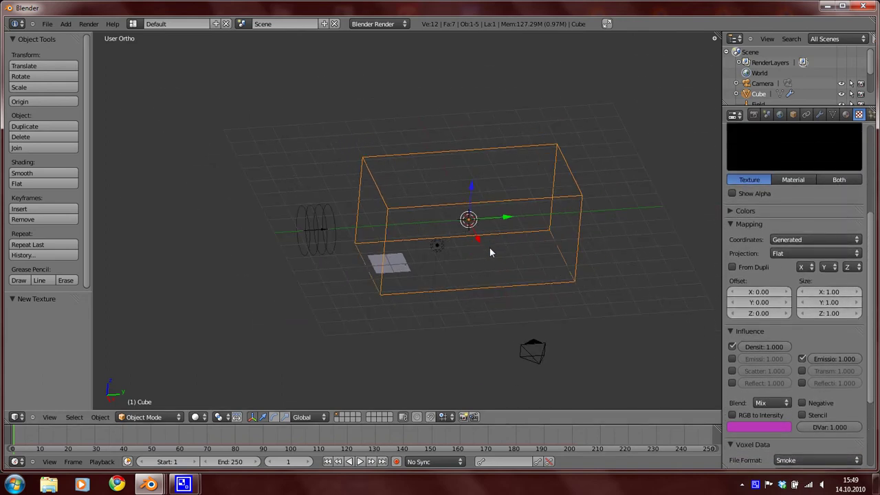
- Save the scene with Save As under the name Smoke04.blend beside Smoke03.blend
{"action": "left_click", "coordinate": [46, 25]}
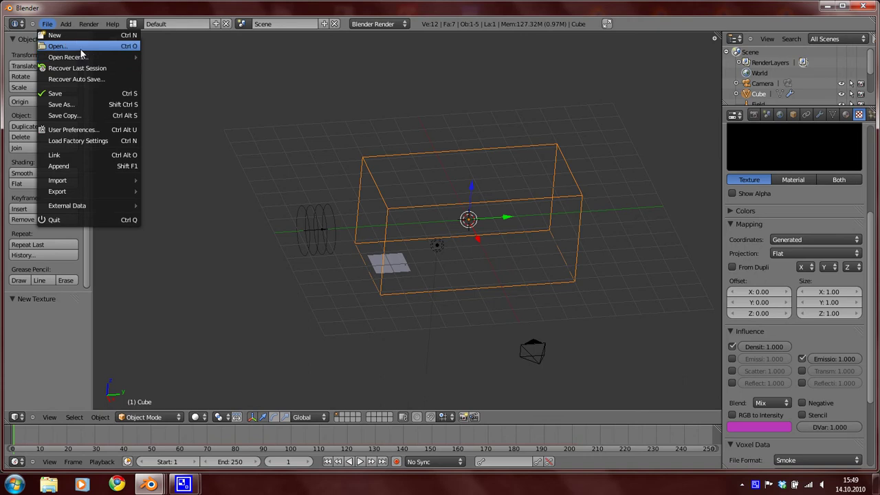
{"action": "left_click", "coordinate": [77, 104]}
{"action": "left_click", "coordinate": [175, 229]}
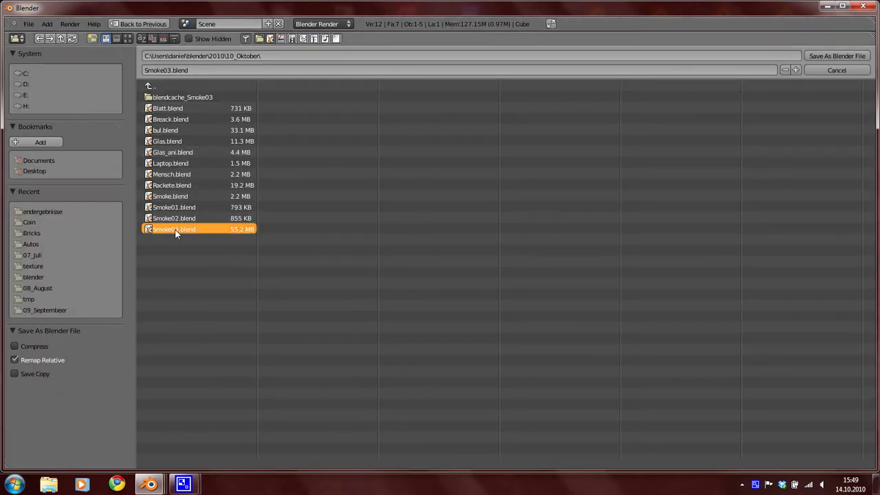
{"action": "left_click", "coordinate": [171, 72]}
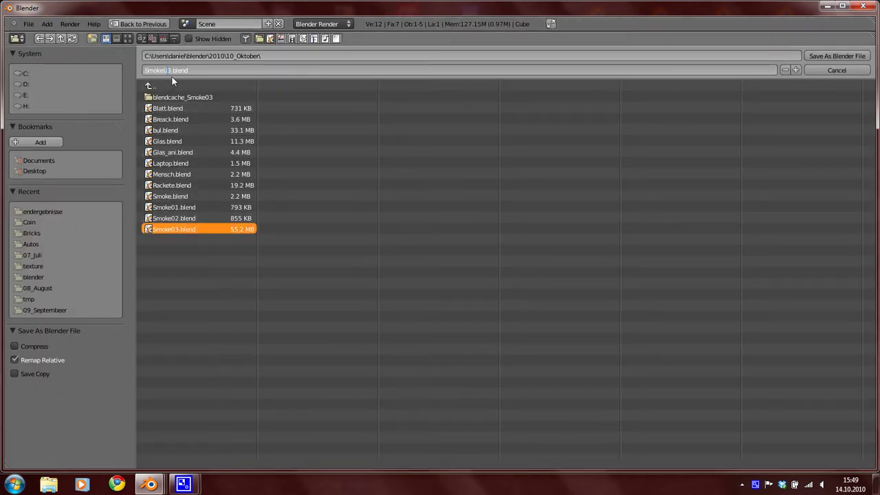
{"action": "type", "text": "4"}
{"action": "left_click", "coordinate": [812, 57]}
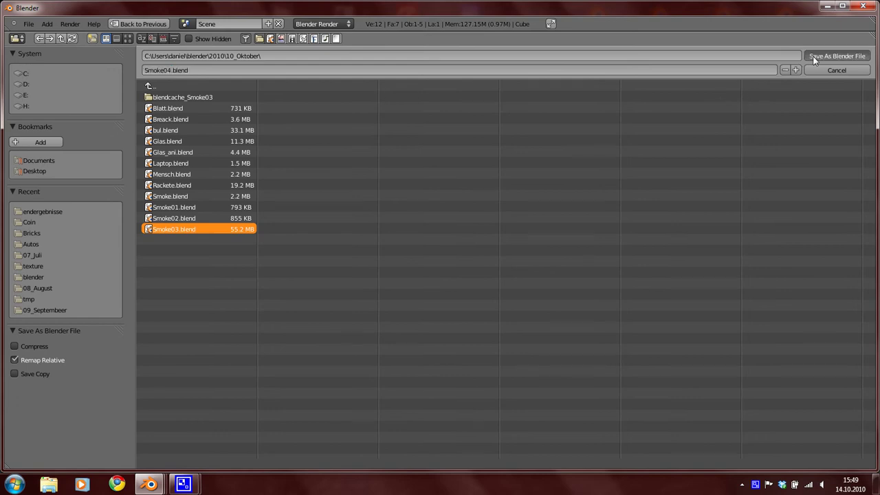
{"action": "scroll", "coordinate": [467, 307], "scroll_direction": "up", "scroll_amount": 3}
{"action": "middle_click_drag", "start_coordinate": [440, 297], "coordinate": [406, 275]}
- Replay the smoke simulation from frame 1 a few times, then render the current frame
{"action": "key", "text": "alt+a"}
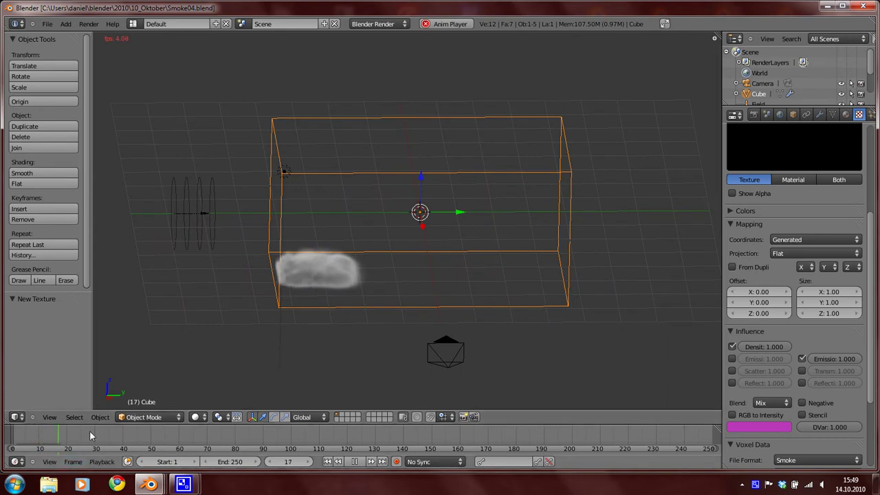
{"action": "key", "text": "Escape"}
{"action": "key", "text": "alt+a"}
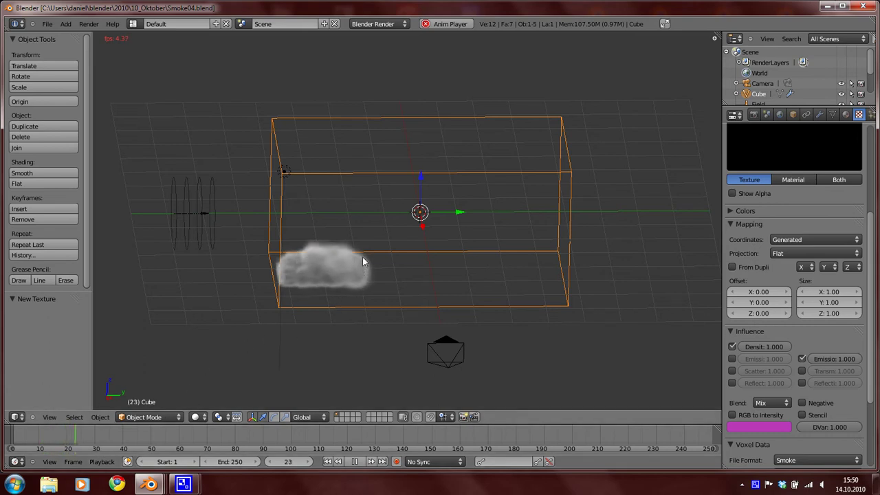
{"action": "mouse_move", "coordinate": [362, 259]}
{"action": "middle_mouse_down"}
{"action": "mouse_move", "coordinate": [354, 252]}
{"action": "mouse_move", "coordinate": [344, 262]}
{"action": "middle_mouse_up"}
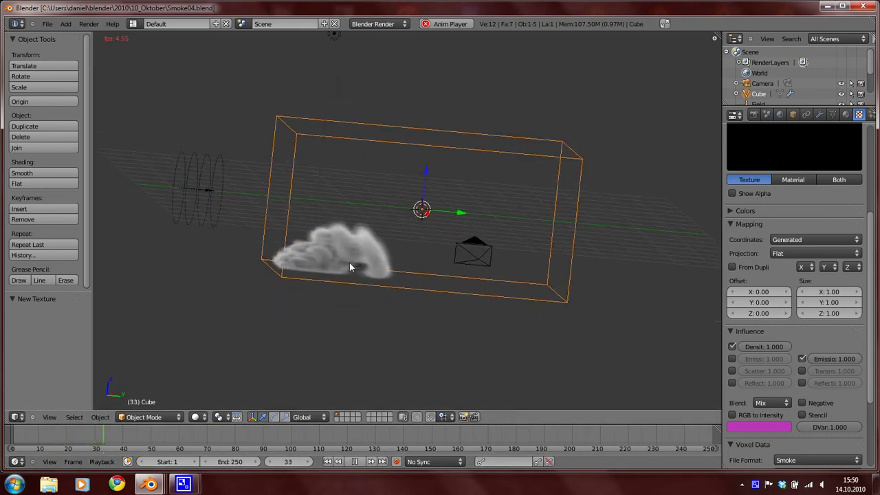
{"action": "key", "text": "Escape"}
{"action": "key", "text": "alt+a"}
{"action": "key", "text": "alt+a"}
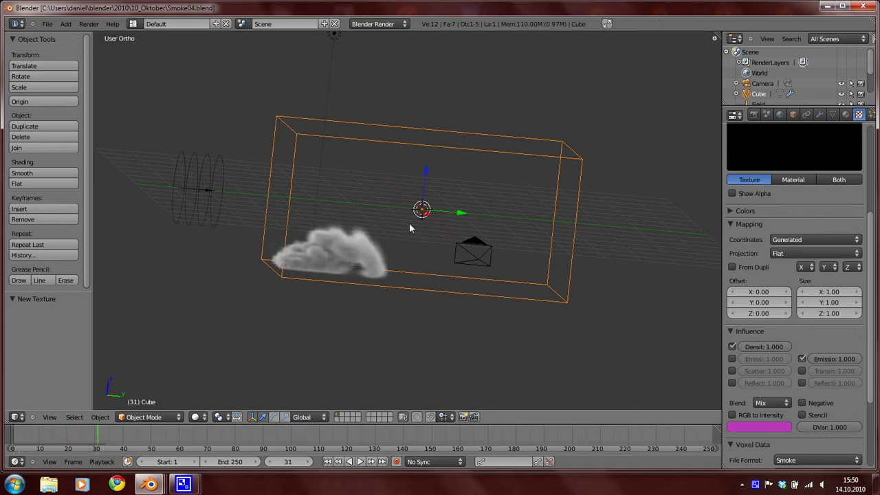
{"action": "middle_click_drag", "start_coordinate": [409, 222], "coordinate": [396, 246]}
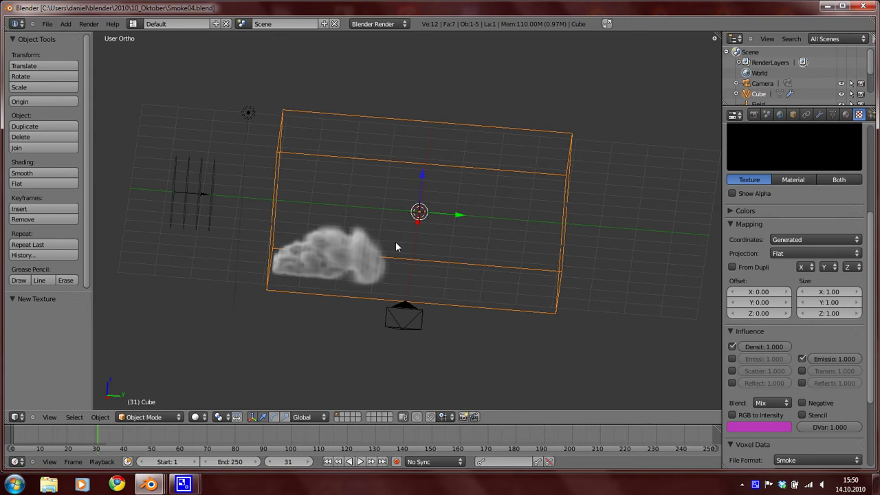
{"action": "key", "text": "F12"}
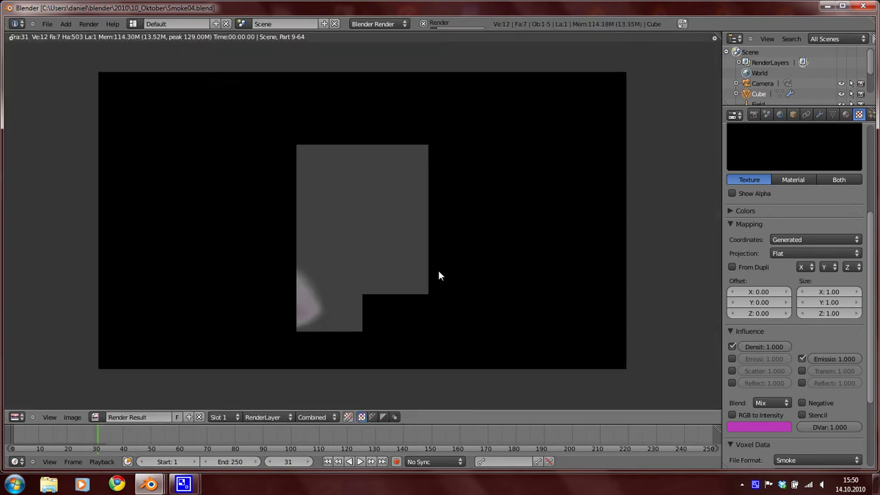
- Inspect the purple smoke render, set the World horizon colour to black, and return to 3D view
{"action": "scroll", "coordinate": [402, 251], "scroll_direction": "up", "scroll_amount": 3}
{"action": "scroll", "coordinate": [369, 290], "scroll_direction": "up", "scroll_amount": 2}
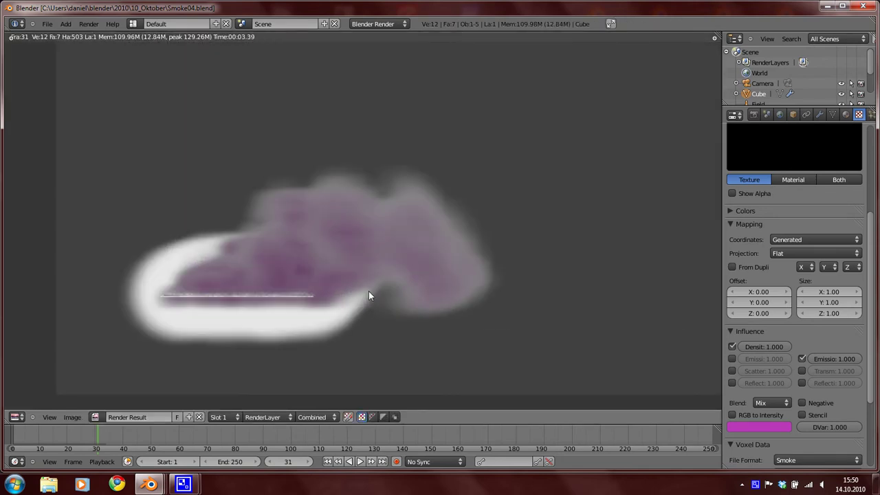
{"action": "scroll", "coordinate": [323, 299], "scroll_direction": "down", "scroll_amount": 2}
{"action": "scroll", "coordinate": [354, 295], "scroll_direction": "up", "scroll_amount": 3}
{"action": "scroll", "coordinate": [321, 299], "scroll_direction": "down", "scroll_amount": 5}
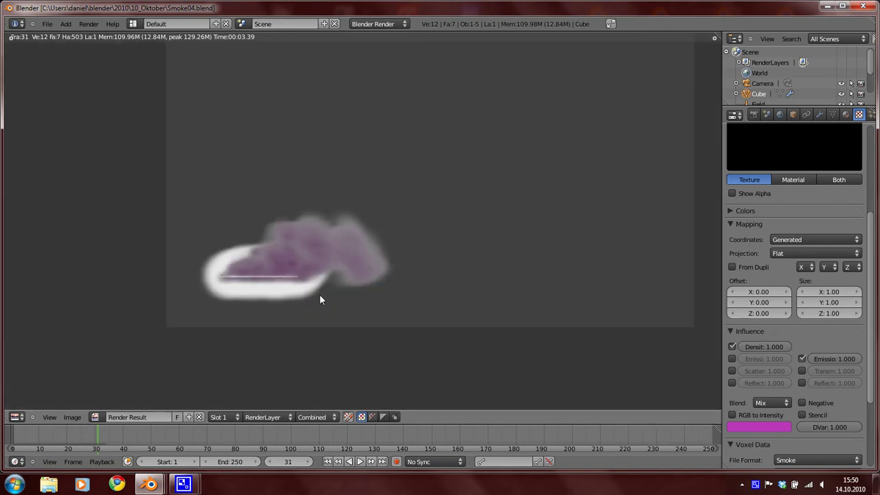
{"action": "left_click", "coordinate": [779, 115]}
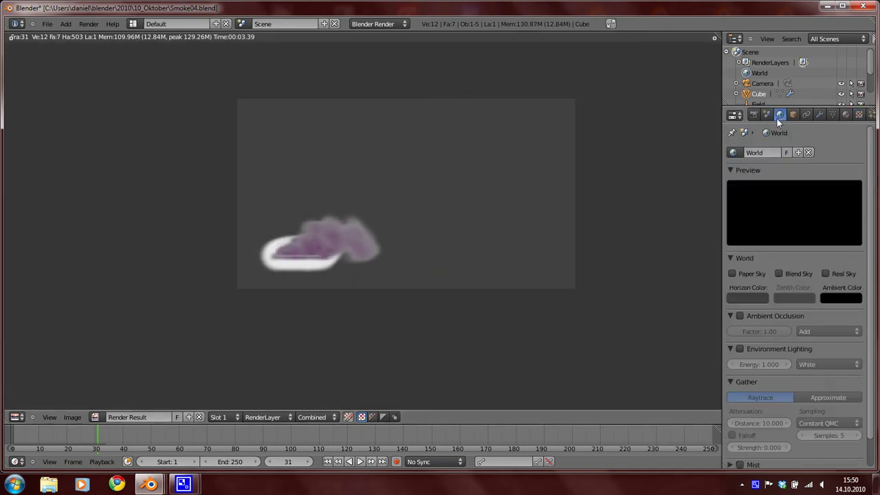
{"action": "left_click", "coordinate": [742, 297]}
{"action": "left_click_drag", "start_coordinate": [759, 213], "coordinate": [759, 230]}
{"action": "scroll", "coordinate": [677, 264], "scroll_direction": "up", "scroll_amount": 5}
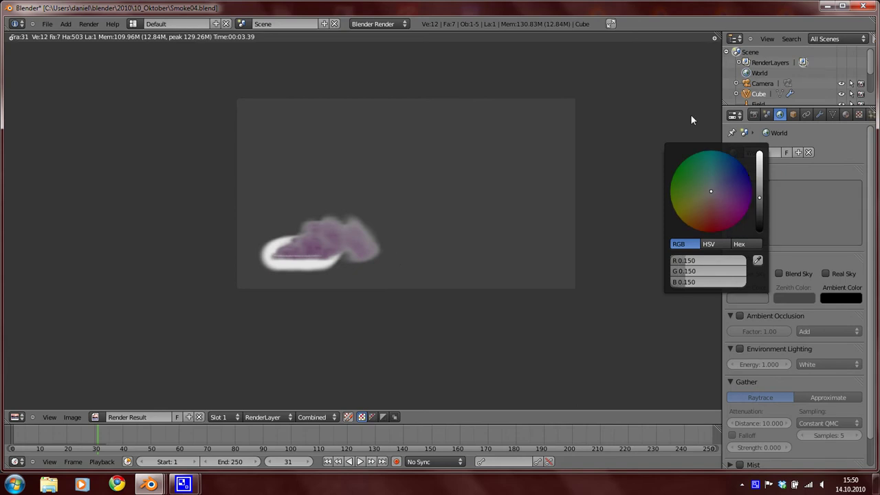
{"action": "scroll", "coordinate": [711, 207], "scroll_direction": "down", "scroll_amount": 5}
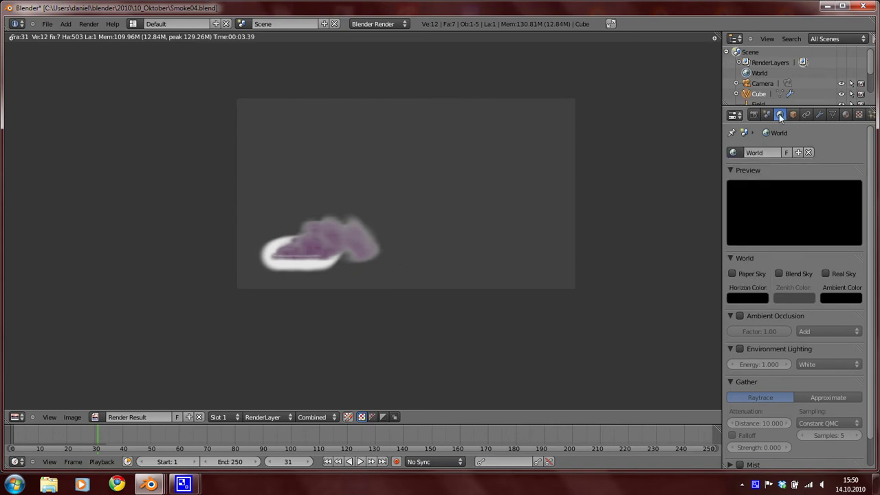
{"action": "scroll", "coordinate": [403, 278], "scroll_direction": "up", "scroll_amount": 2}
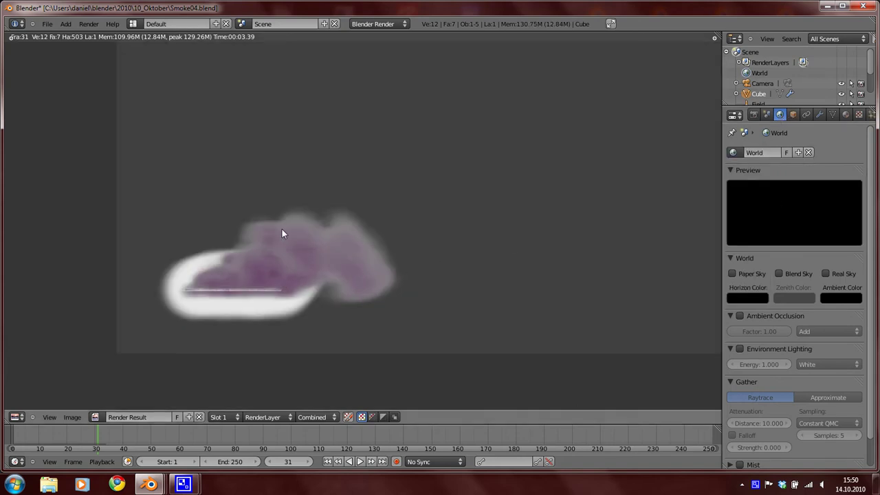
{"action": "scroll", "coordinate": [260, 297], "scroll_direction": "up", "scroll_amount": 1}
{"action": "scroll", "coordinate": [353, 283], "scroll_direction": "down", "scroll_amount": 2, "text": "shift"}
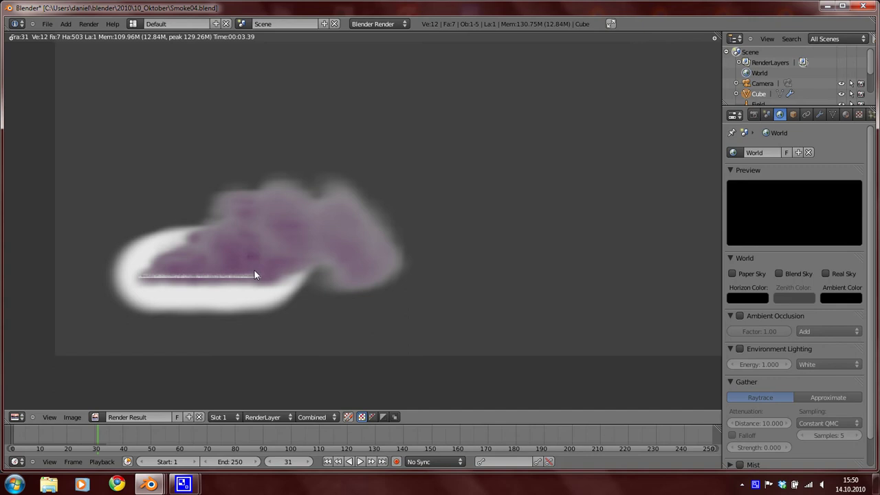
{"action": "scroll", "coordinate": [212, 272], "scroll_direction": "down", "scroll_amount": 1}
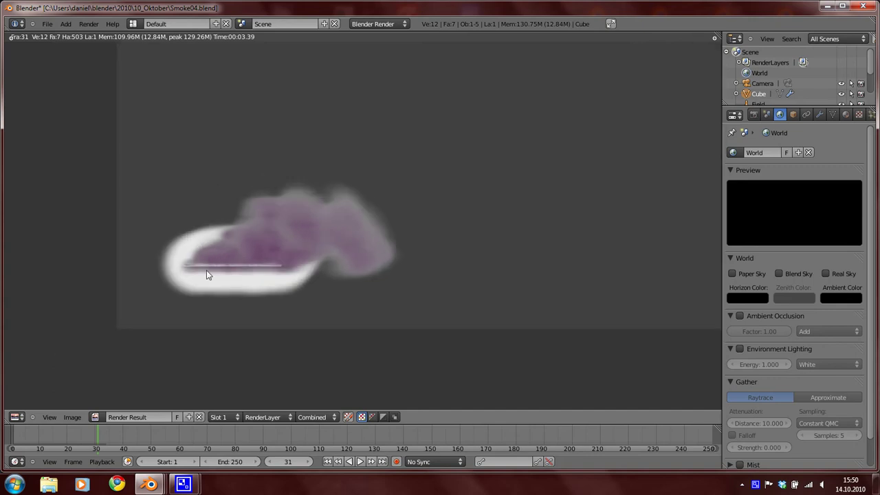
{"action": "key", "text": "Escape"}
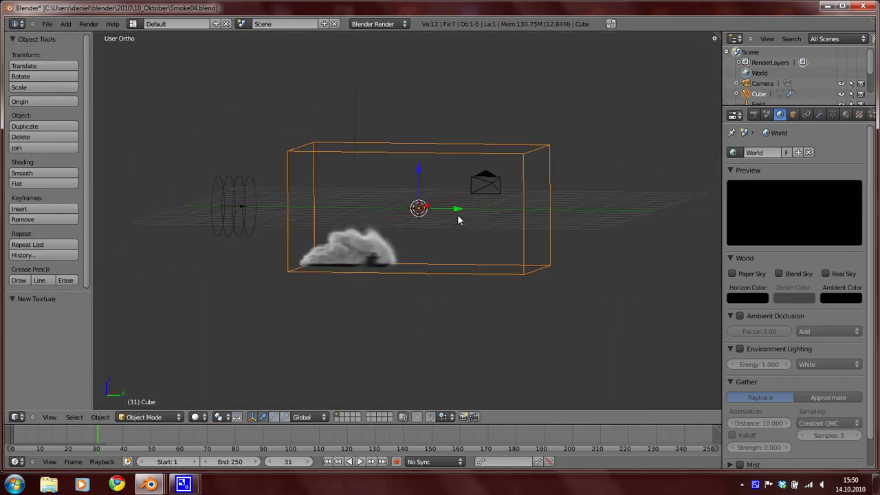
- For the plane's particles, uncheck Emitter rendering, set Render to None and Display to Point
{"action": "middle_click_drag", "start_coordinate": [459, 219], "coordinate": [454, 273]}
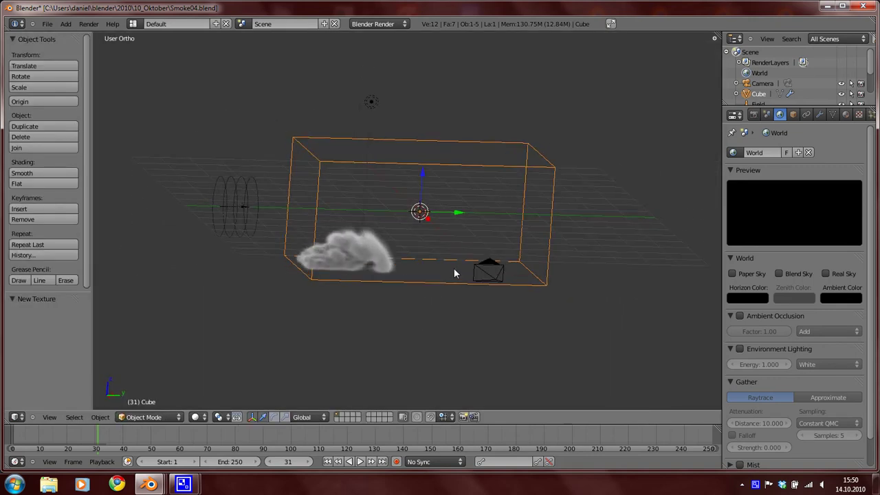
{"action": "right_click", "coordinate": [331, 265]}
{"action": "scroll", "coordinate": [870, 117], "scroll_direction": "right", "scroll_amount": 2}
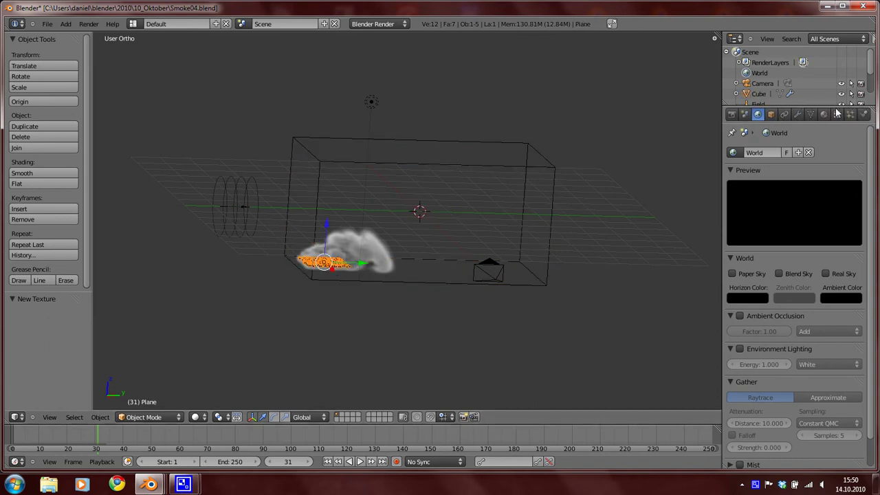
{"action": "left_click", "coordinate": [853, 116]}
{"action": "scroll", "coordinate": [844, 197], "scroll_direction": "down", "scroll_amount": 5}
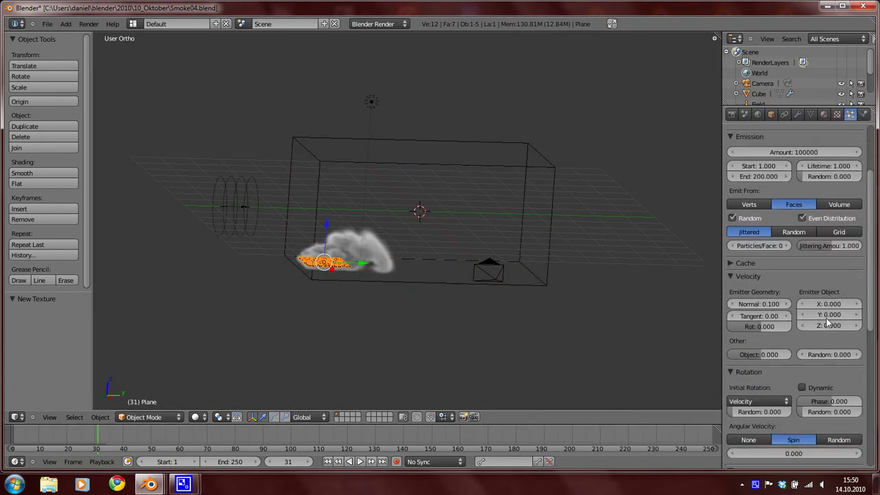
{"action": "scroll", "coordinate": [764, 403], "scroll_direction": "down", "scroll_amount": 3}
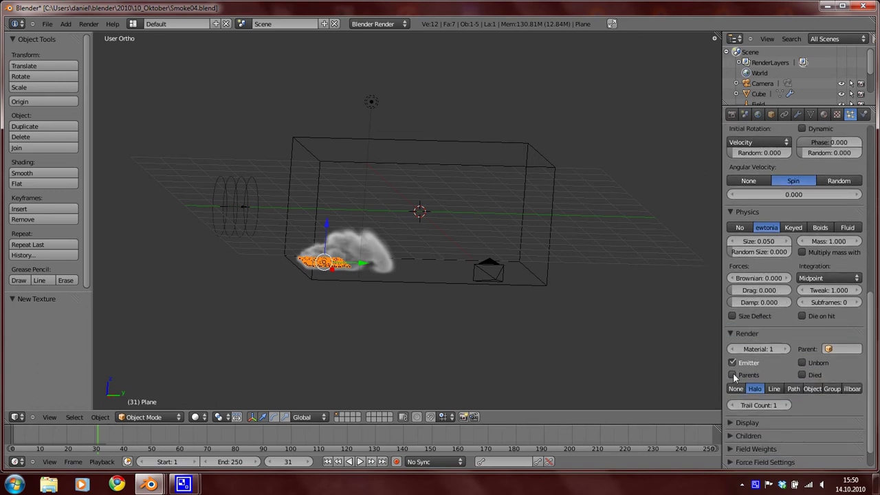
{"action": "left_click", "coordinate": [733, 363]}
{"action": "left_click", "coordinate": [736, 389]}
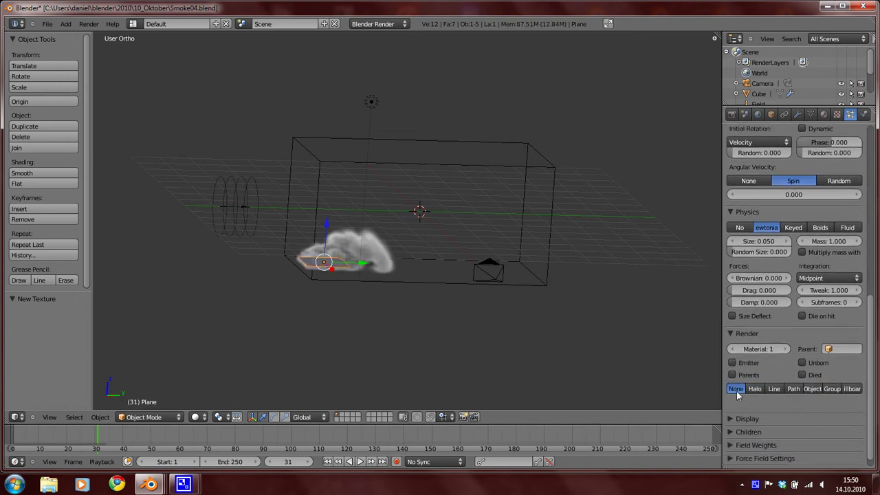
{"action": "left_click", "coordinate": [734, 408]}
{"action": "left_click", "coordinate": [781, 425]}
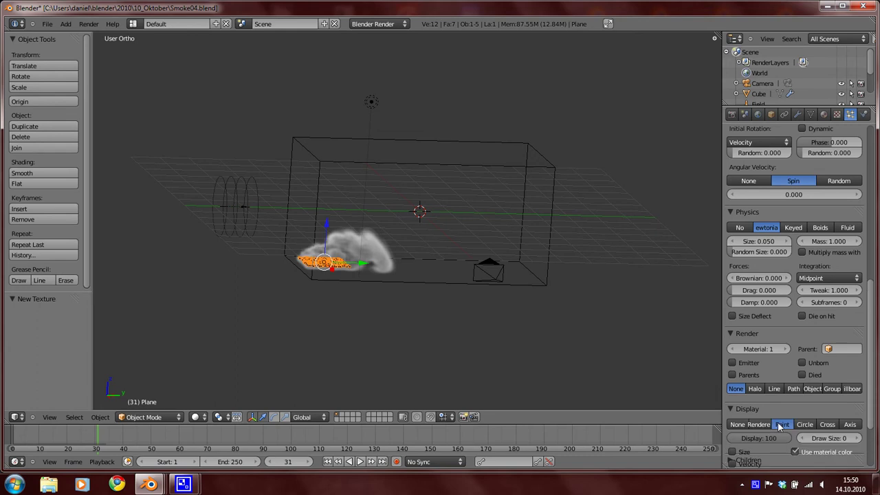
{"action": "left_click", "coordinate": [733, 410]}
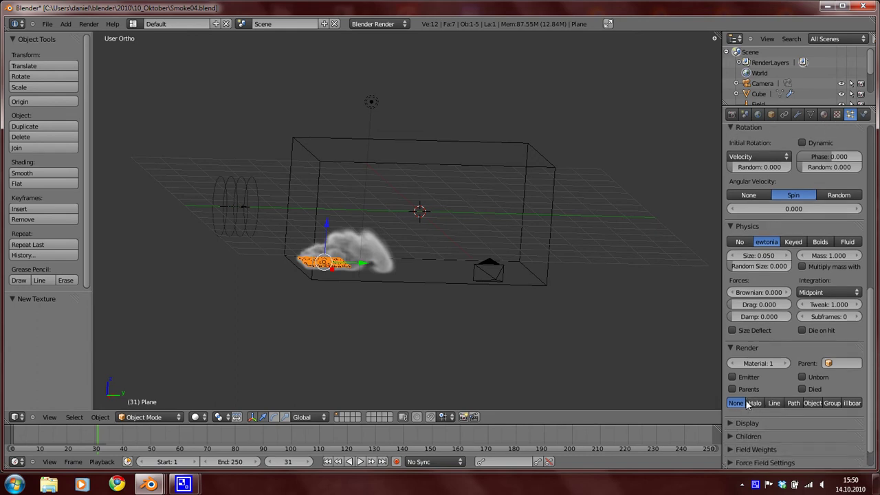
{"action": "left_click", "coordinate": [748, 423]}
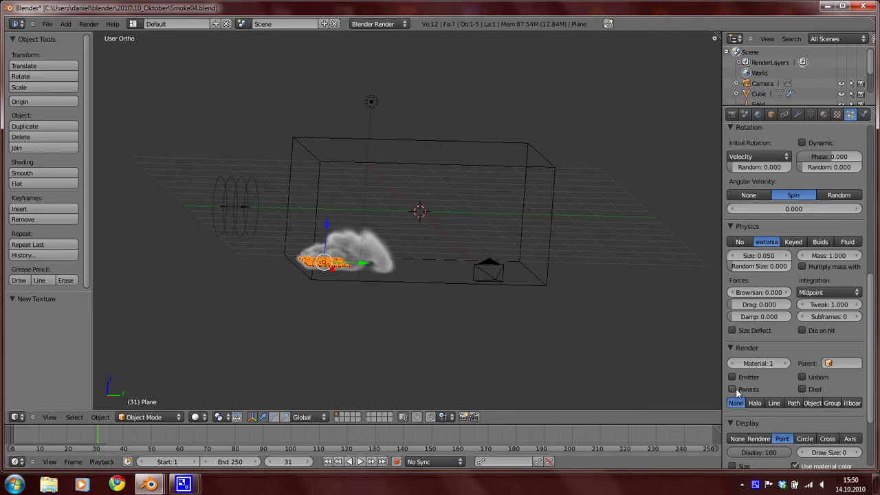
{"action": "middle_click_drag", "start_coordinate": [495, 275], "coordinate": [358, 285]}
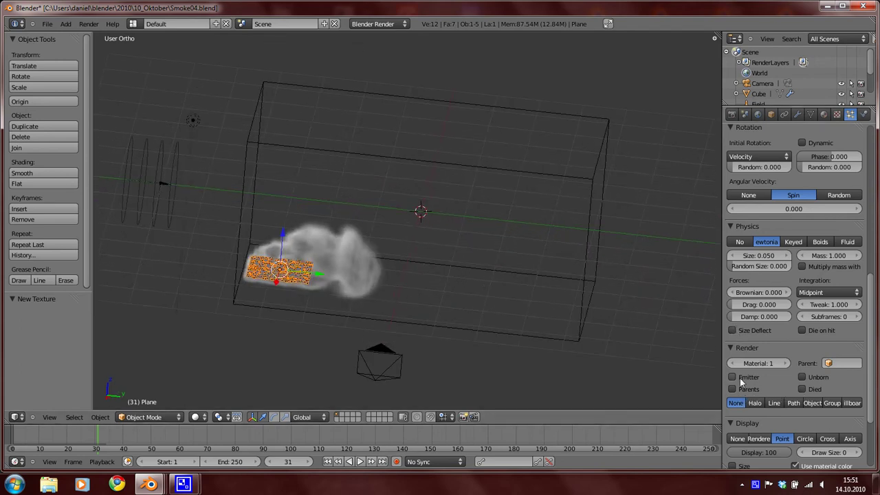
- Render frame 31 to check the purple smoke alone on black, then return to the 3D view
{"action": "middle_click_drag", "start_coordinate": [279, 342], "coordinate": [449, 323]}
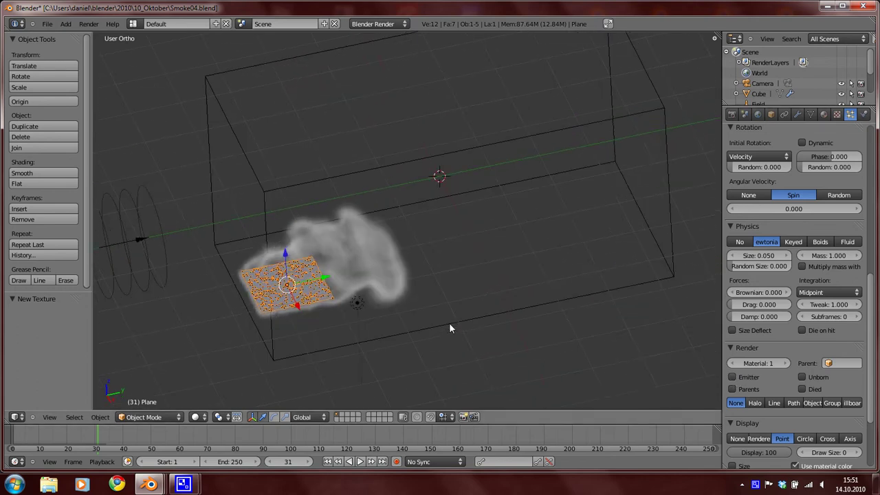
{"action": "key", "text": "F12"}
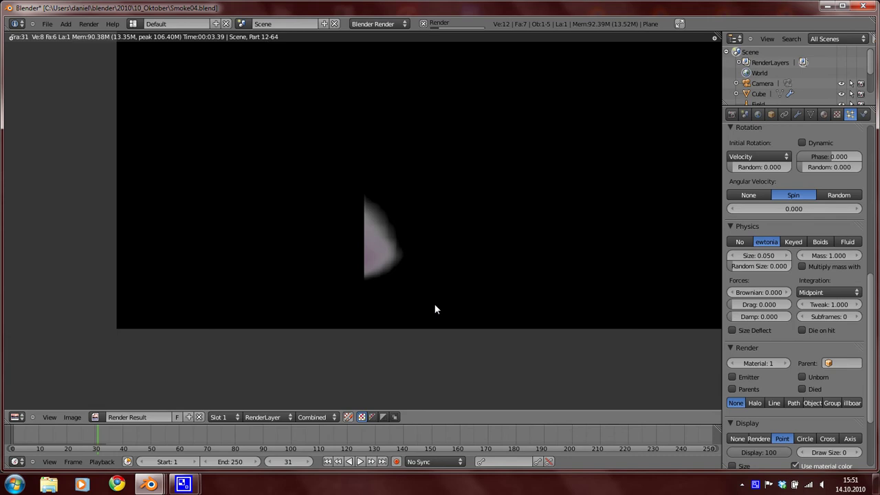
{"action": "scroll", "coordinate": [371, 289], "scroll_direction": "up", "scroll_amount": 1}
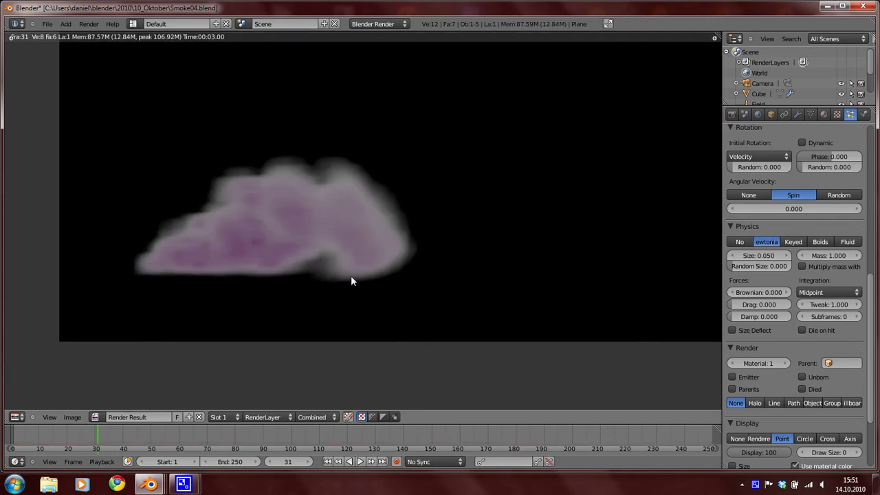
{"action": "scroll", "coordinate": [330, 292], "scroll_direction": "down", "scroll_amount": 3}
{"action": "scroll", "coordinate": [308, 321], "scroll_direction": "up", "scroll_amount": 2}
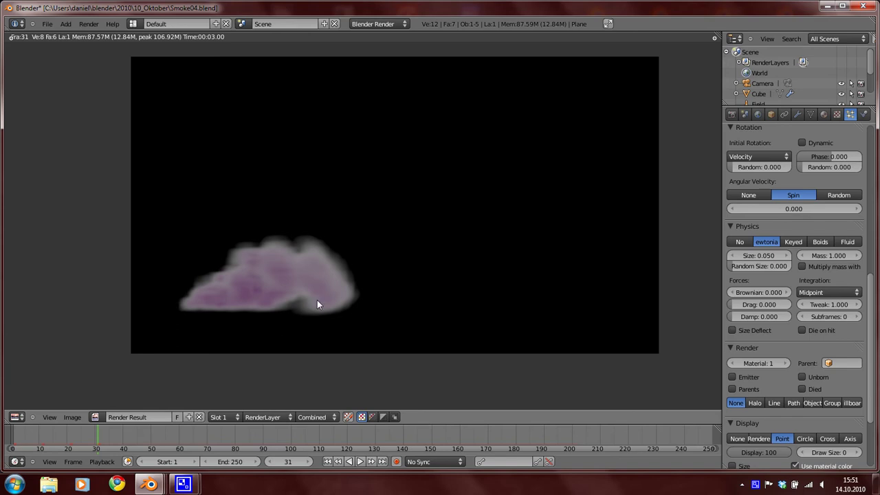
{"action": "key", "text": "Escape"}
{"action": "middle_click_drag", "start_coordinate": [333, 295], "coordinate": [309, 234]}
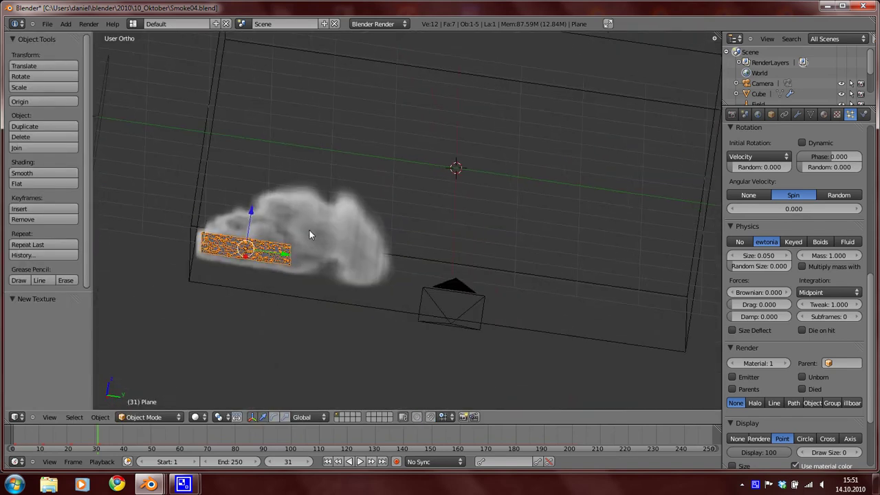
- Select the Cube domain and add a new Voxel Data texture in its empty second slot
{"action": "key", "text": "a"}
{"action": "left_click", "coordinate": [836, 115]}
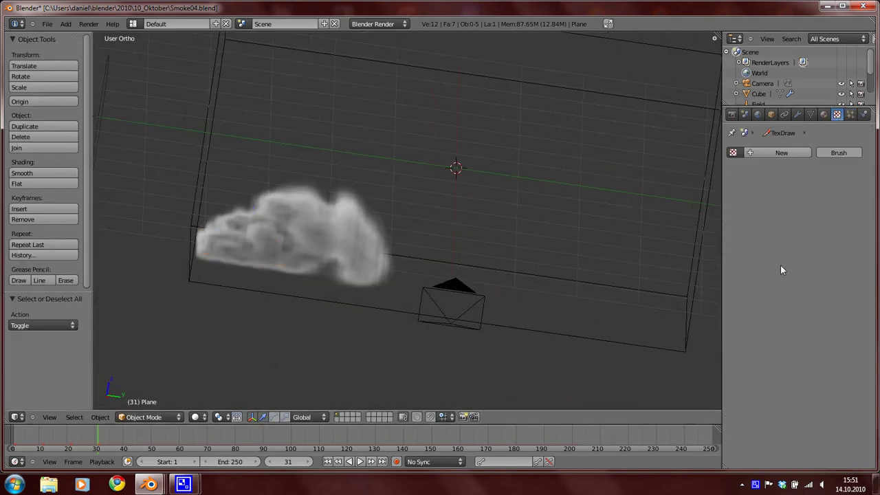
{"action": "right_click", "coordinate": [328, 298]}
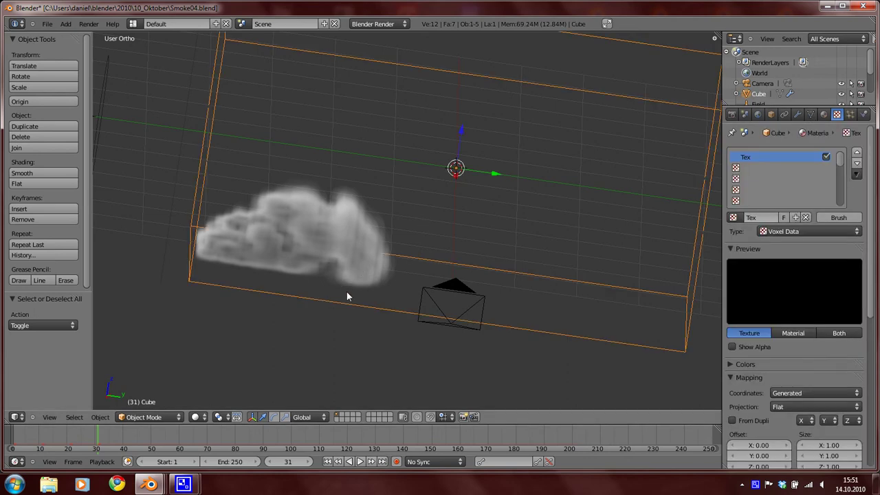
{"action": "middle_click_drag", "start_coordinate": [277, 261], "coordinate": [356, 282]}
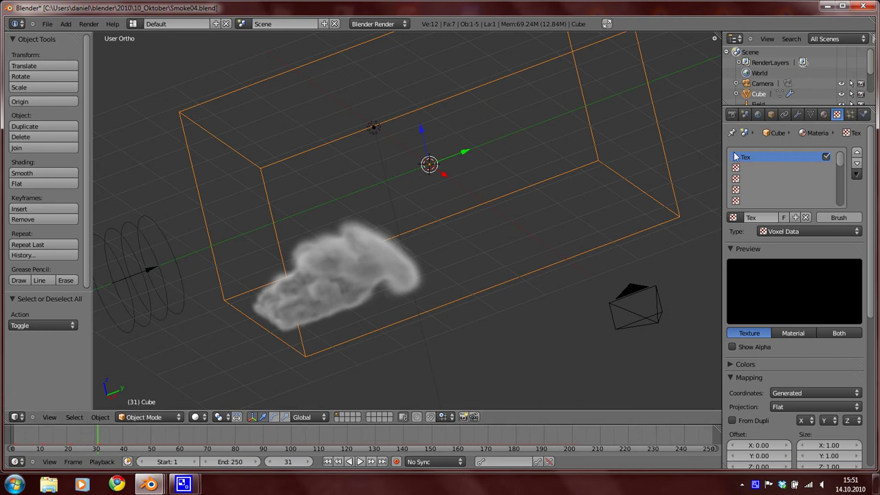
{"action": "left_click", "coordinate": [756, 168]}
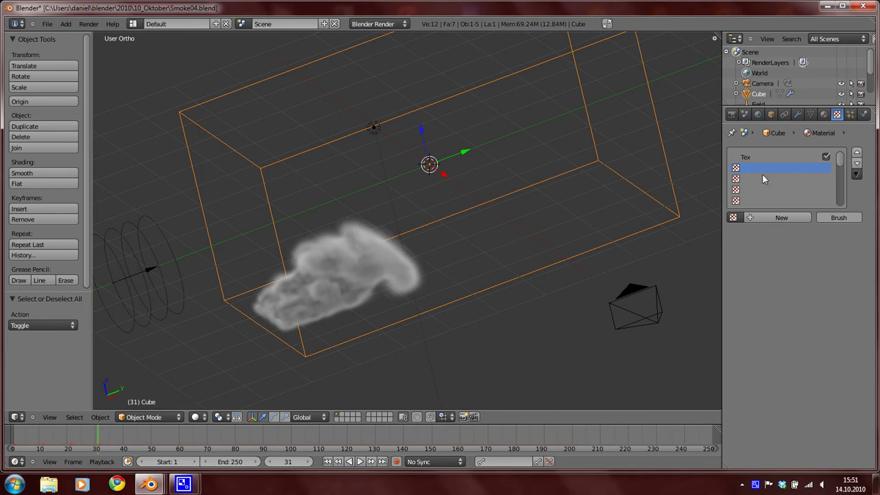
{"action": "left_click", "coordinate": [773, 217]}
{"action": "left_click", "coordinate": [777, 231]}
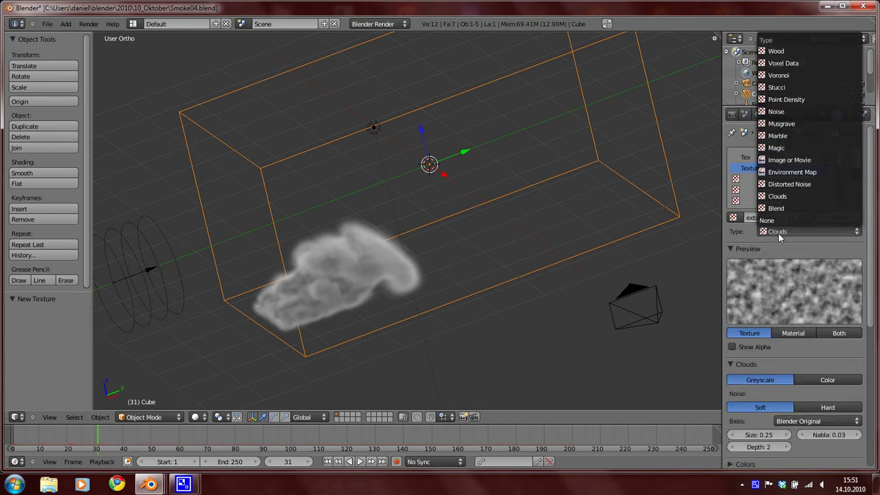
{"action": "left_click", "coordinate": [784, 63]}
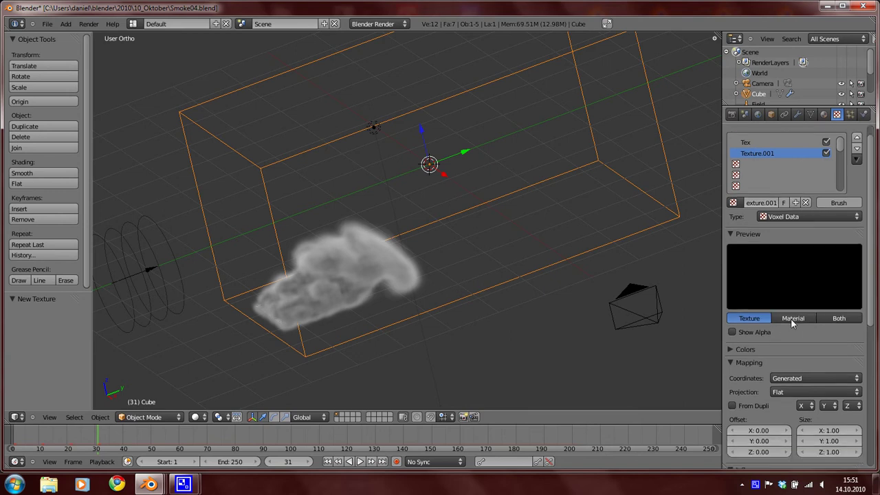
- Read the voxel data from Cube, enable Emission influence, and set intensity to 5
{"action": "scroll", "coordinate": [812, 179], "scroll_direction": "down", "scroll_amount": 8}
{"action": "left_click", "coordinate": [802, 386]}
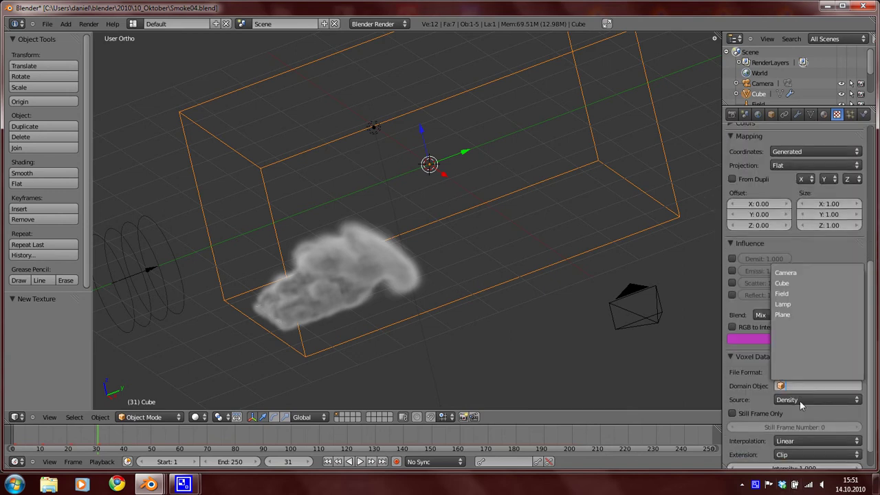
{"action": "left_click", "coordinate": [801, 282]}
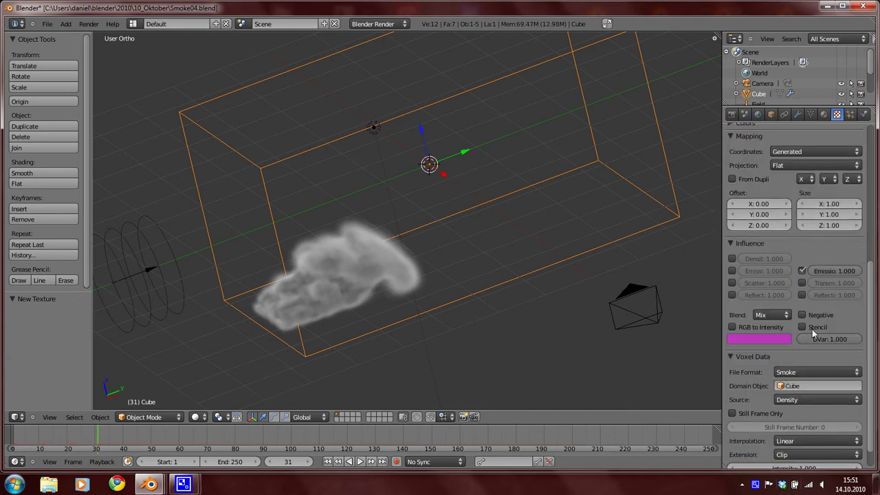
{"action": "scroll", "coordinate": [788, 368], "scroll_direction": "down", "scroll_amount": 1}
{"action": "scroll", "coordinate": [788, 367], "scroll_direction": "down", "scroll_amount": 1}
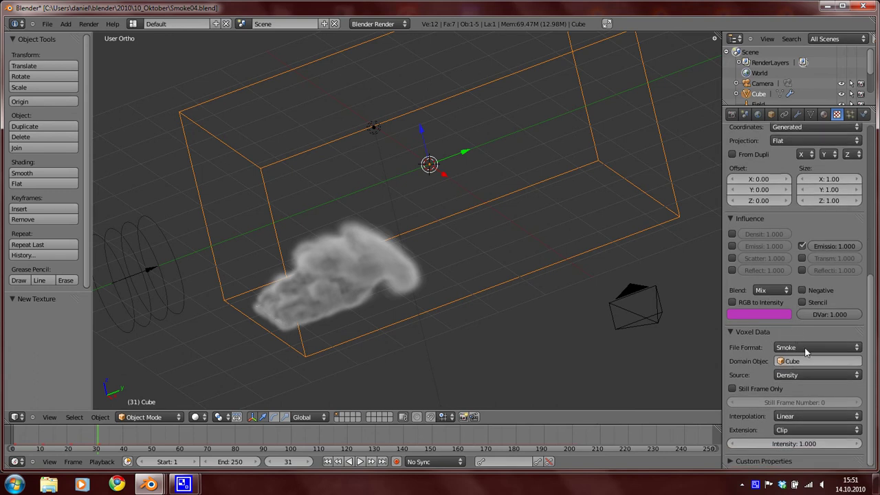
{"action": "scroll", "coordinate": [799, 253], "scroll_direction": "up", "scroll_amount": 2}
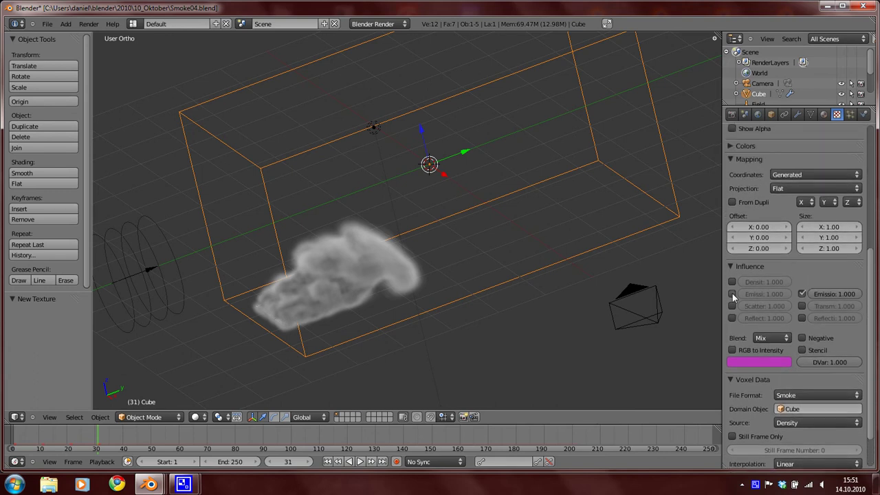
{"action": "left_click", "coordinate": [732, 294]}
{"action": "scroll", "coordinate": [813, 428], "scroll_direction": "down", "scroll_amount": 2}
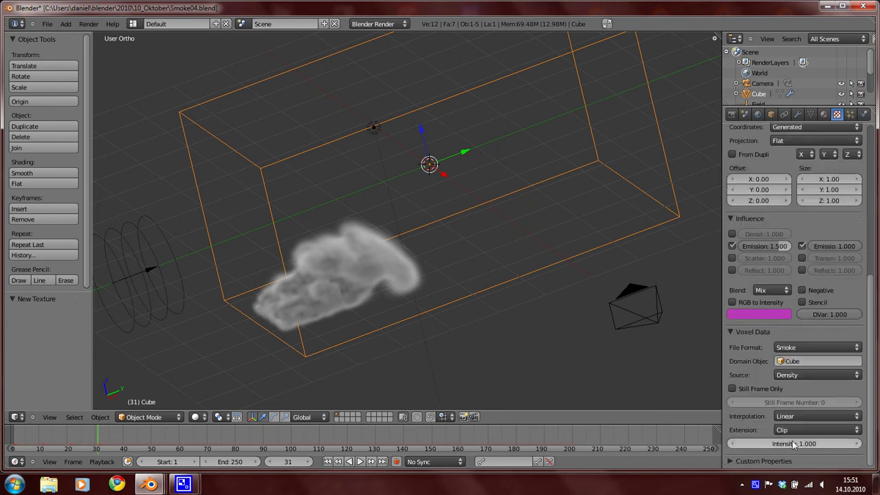
{"action": "type", "text": "5"}
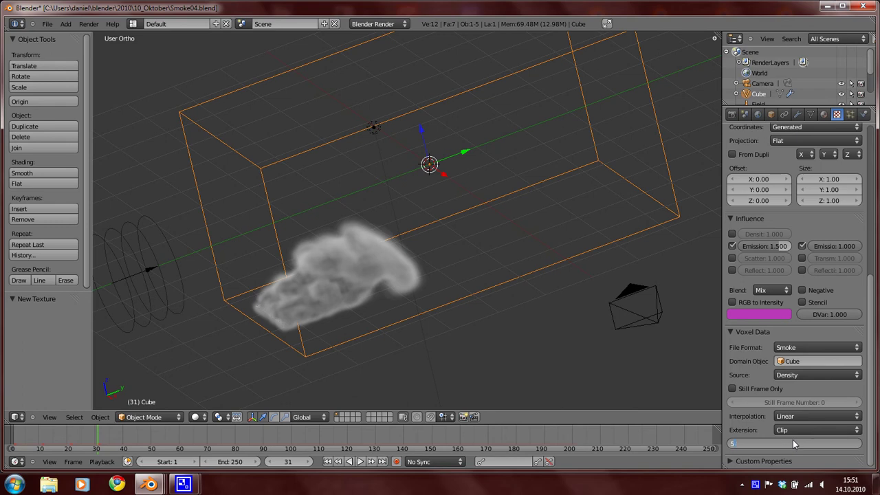
{"action": "key", "text": "Return"}
{"action": "scroll", "coordinate": [817, 316], "scroll_direction": "up", "scroll_amount": 3}
{"action": "scroll", "coordinate": [817, 373], "scroll_direction": "up", "scroll_amount": 1}
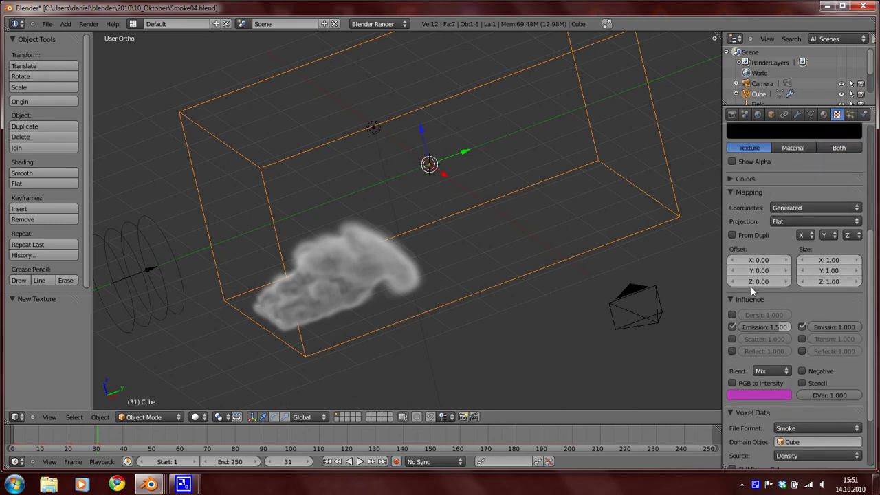
- Enable a colour ramp on the texture and add a bright, fully opaque orange stop
{"action": "left_click", "coordinate": [732, 191]}
{"action": "left_click", "coordinate": [727, 206]}
{"action": "left_click", "coordinate": [724, 207]}
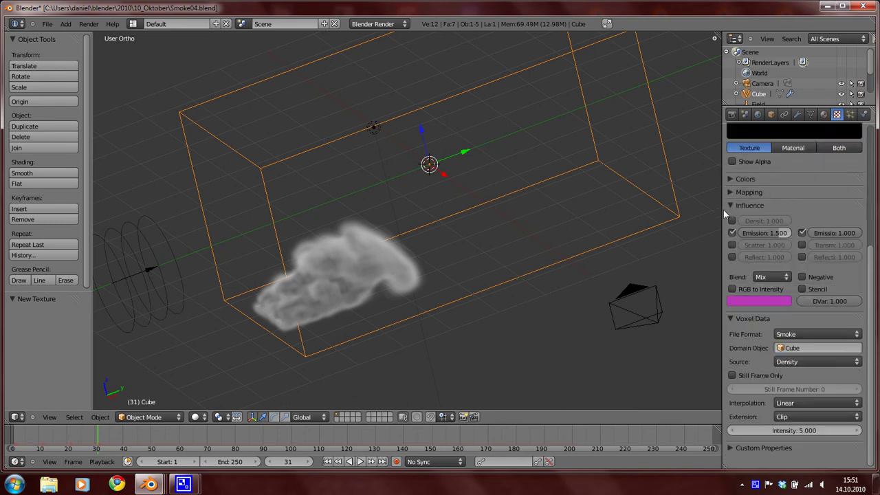
{"action": "left_click", "coordinate": [733, 209]}
{"action": "left_click", "coordinate": [733, 212]}
{"action": "left_click", "coordinate": [726, 179]}
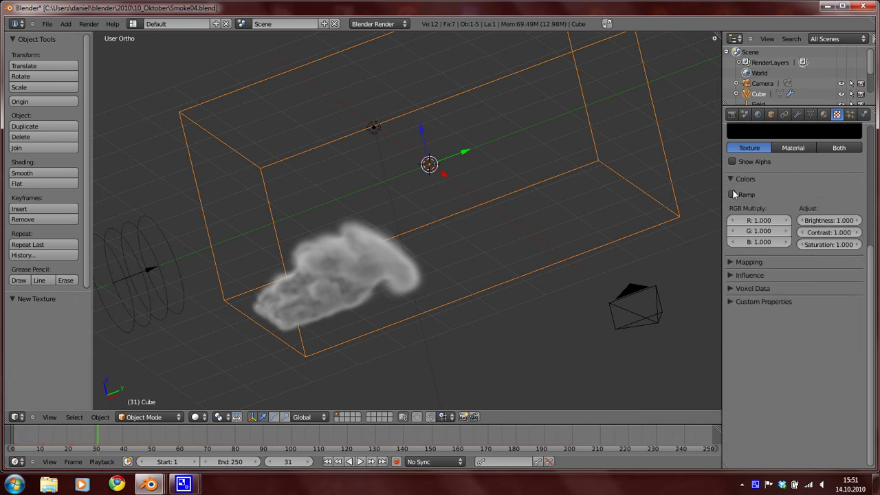
{"action": "left_click", "coordinate": [732, 195]}
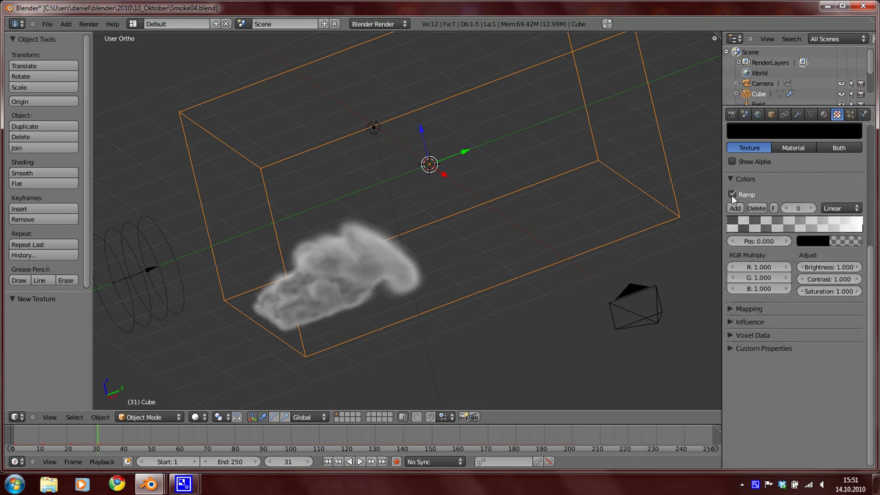
{"action": "left_click", "coordinate": [737, 208]}
{"action": "left_click", "coordinate": [815, 240]}
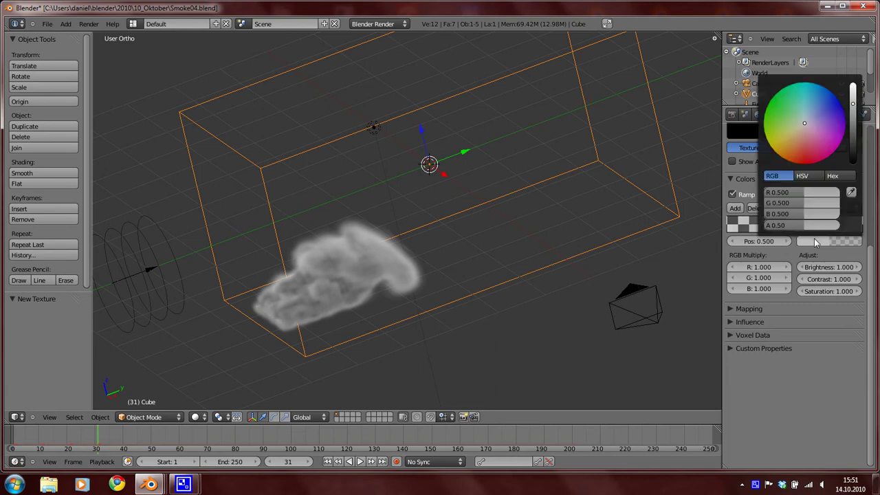
{"action": "left_click_drag", "start_coordinate": [798, 225], "coordinate": [859, 193]}
{"action": "mouse_move", "coordinate": [814, 130]}
{"action": "left_mouse_down"}
{"action": "mouse_move", "coordinate": [786, 216]}
{"action": "mouse_move", "coordinate": [759, 229]}
{"action": "left_mouse_up"}
{"action": "left_click", "coordinate": [853, 89]}
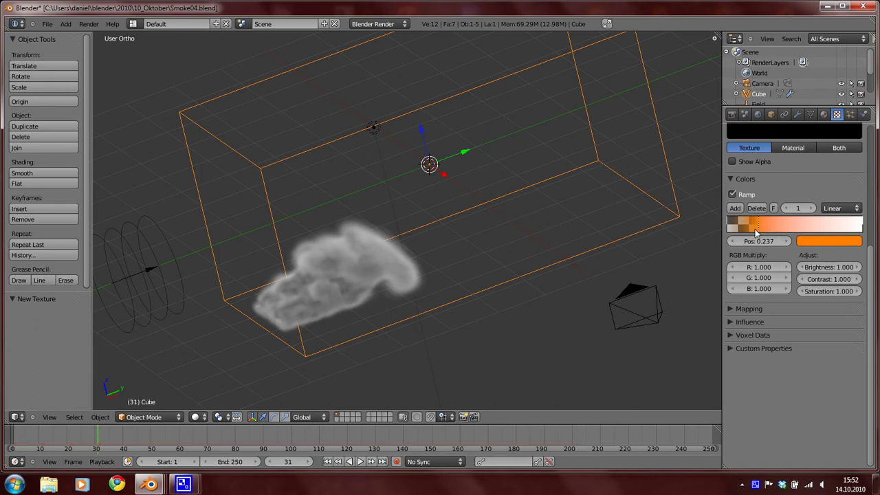
- Add a bright yellow stop at position 0.535 and reveal the Mapping settings
{"action": "left_click", "coordinate": [734, 209]}
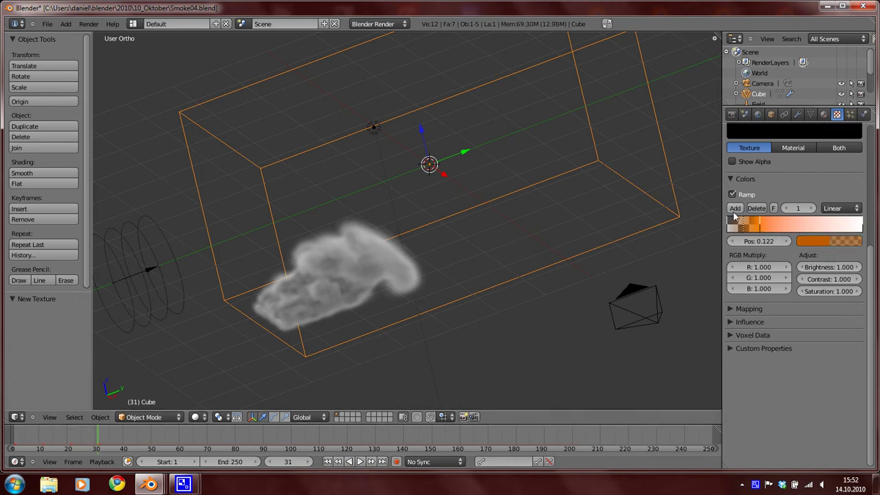
{"action": "left_click_drag", "start_coordinate": [740, 229], "coordinate": [829, 224]}
{"action": "left_click", "coordinate": [829, 241]}
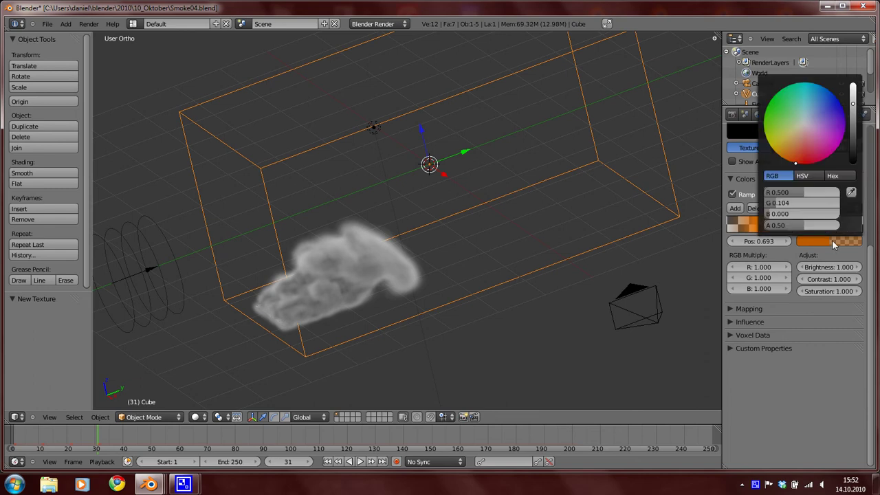
{"action": "left_click", "coordinate": [771, 165]}
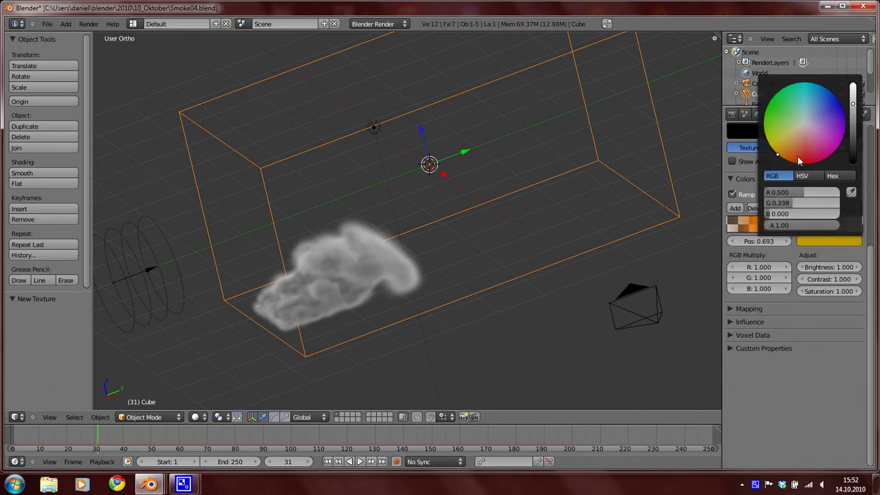
{"action": "left_click_drag", "start_coordinate": [856, 117], "coordinate": [853, 88]}
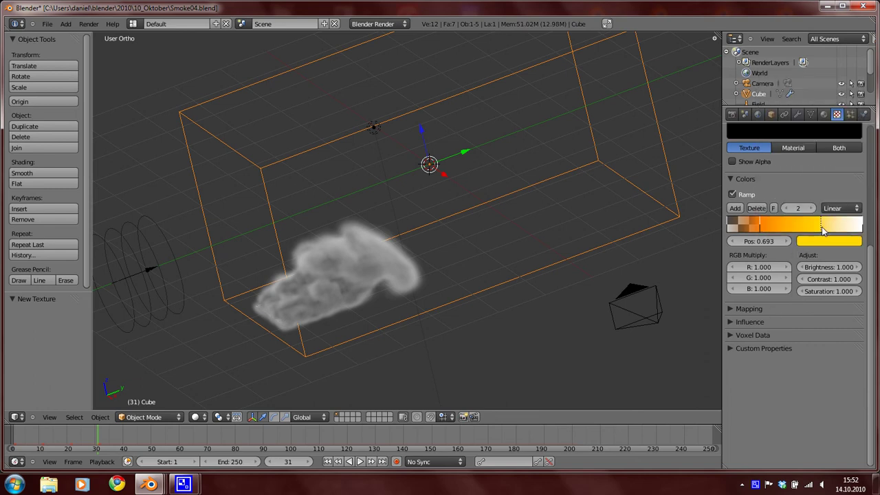
{"action": "left_click_drag", "start_coordinate": [824, 231], "coordinate": [800, 229]}
{"action": "scroll", "coordinate": [788, 281], "scroll_direction": "up", "scroll_amount": 1}
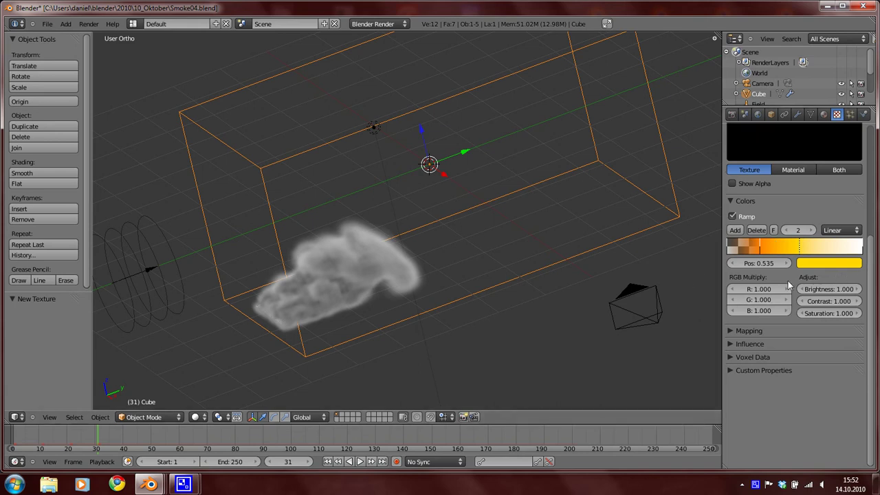
{"action": "left_click", "coordinate": [734, 331]}
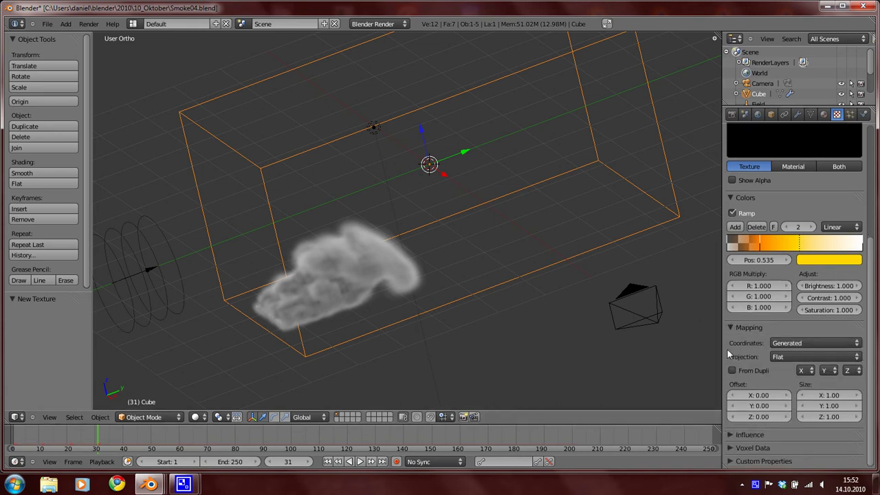
- Render the current frame with F12 to check the fire texture
{"action": "key", "text": "KP_4"}
{"action": "key", "text": "KP_4"}
{"action": "key", "text": "F12"}
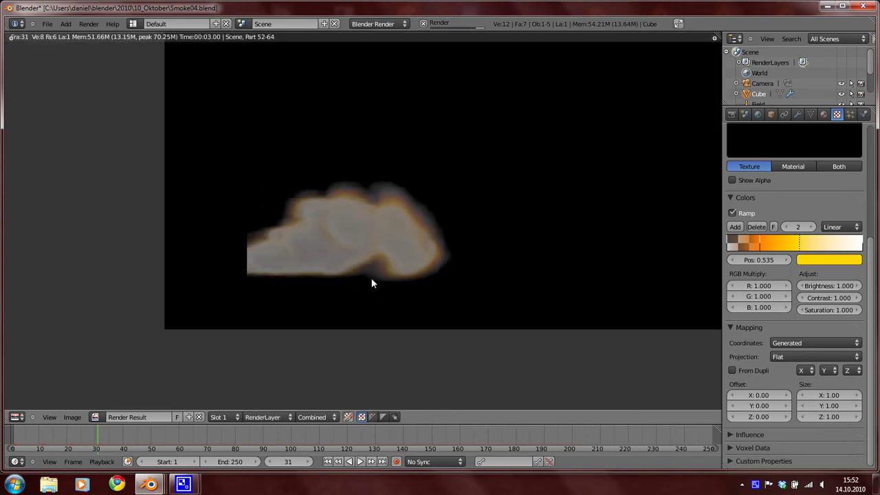
{"action": "scroll", "coordinate": [369, 256], "scroll_direction": "up", "scroll_amount": 2}
{"action": "scroll", "coordinate": [424, 176], "scroll_direction": "down", "scroll_amount": 5}
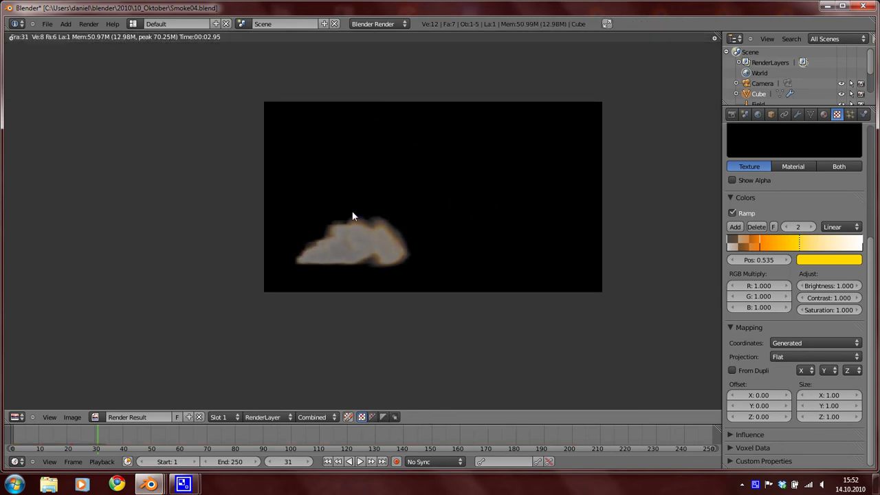
{"action": "scroll", "coordinate": [351, 223], "scroll_direction": "up", "scroll_amount": 1}
{"action": "scroll", "coordinate": [358, 229], "scroll_direction": "down", "scroll_amount": 2}
{"action": "scroll", "coordinate": [454, 254], "scroll_direction": "up", "scroll_amount": 2}
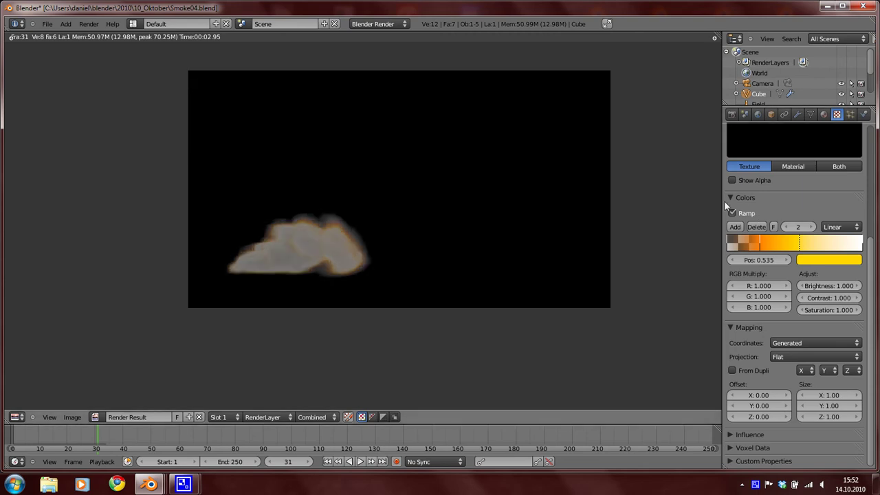
- Set the texture's influence blend to Multiply and re-render the frame
{"action": "left_click", "coordinate": [733, 330]}
{"action": "left_click", "coordinate": [733, 336]}
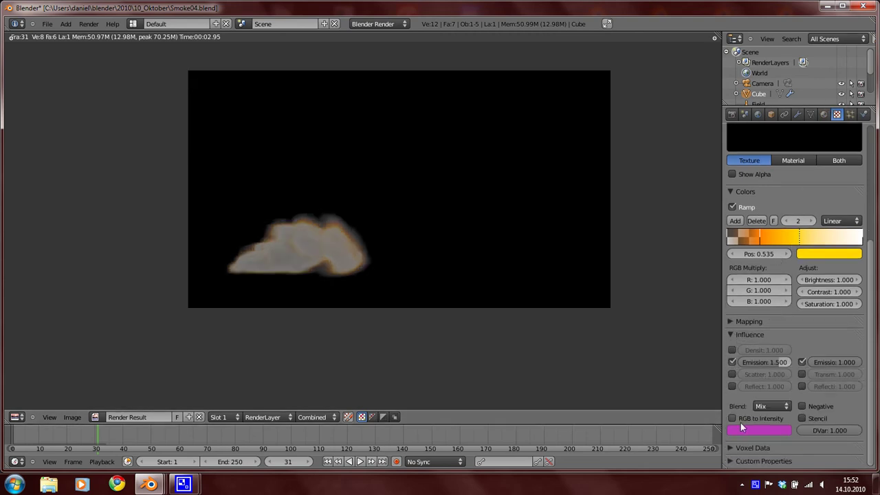
{"action": "left_click", "coordinate": [763, 406]}
{"action": "left_click", "coordinate": [777, 359]}
{"action": "key", "text": "F12"}
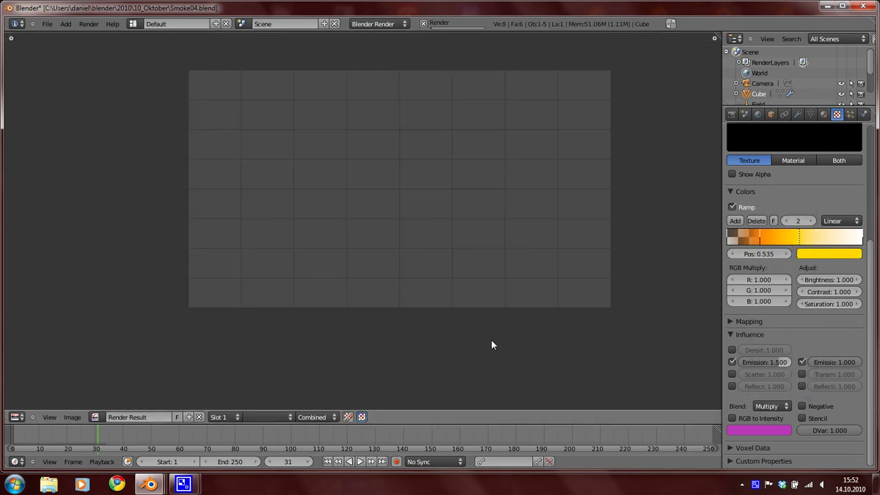
{"action": "scroll", "coordinate": [382, 228], "scroll_direction": "down", "scroll_amount": 3}
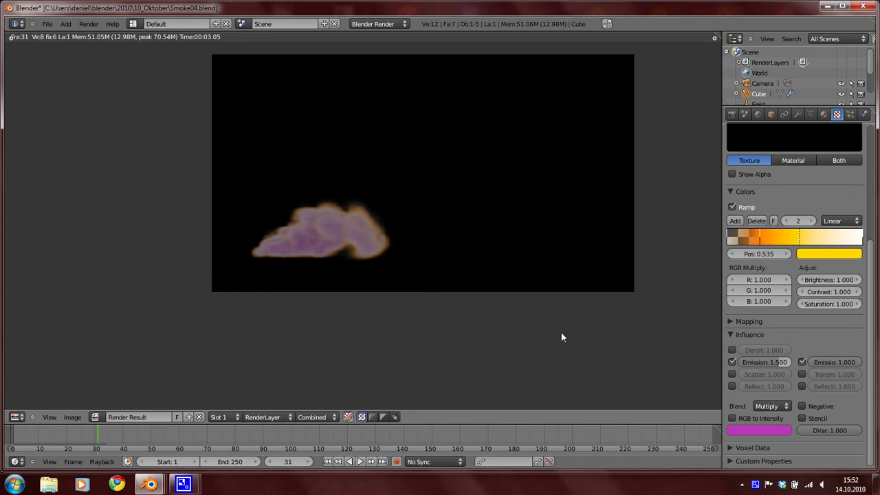
{"action": "middle_click_drag", "start_coordinate": [494, 309], "coordinate": [436, 365]}
{"action": "scroll", "coordinate": [433, 352], "scroll_direction": "down", "scroll_amount": 2}
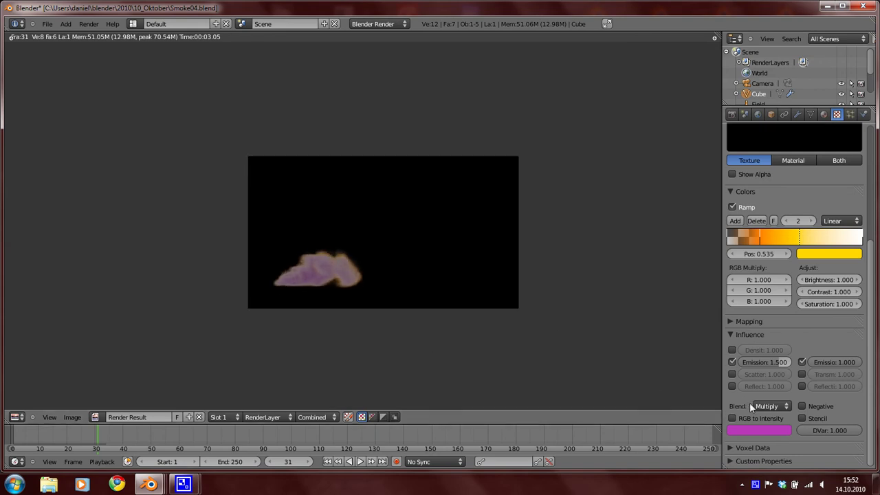
- Return to the viewport, play the smoke simulation, and orbit around the domain
{"action": "key", "text": "Escape"}
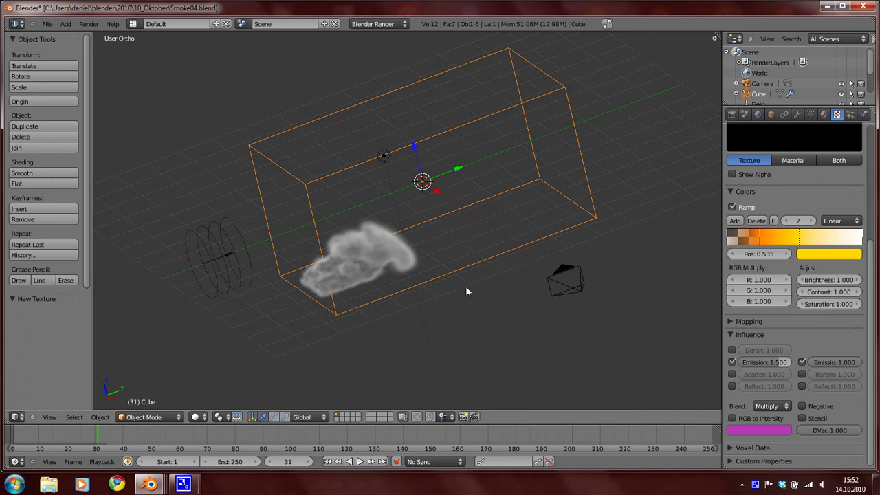
{"action": "key", "text": "alt+a"}
{"action": "middle_click_drag", "start_coordinate": [320, 301], "coordinate": [295, 275]}
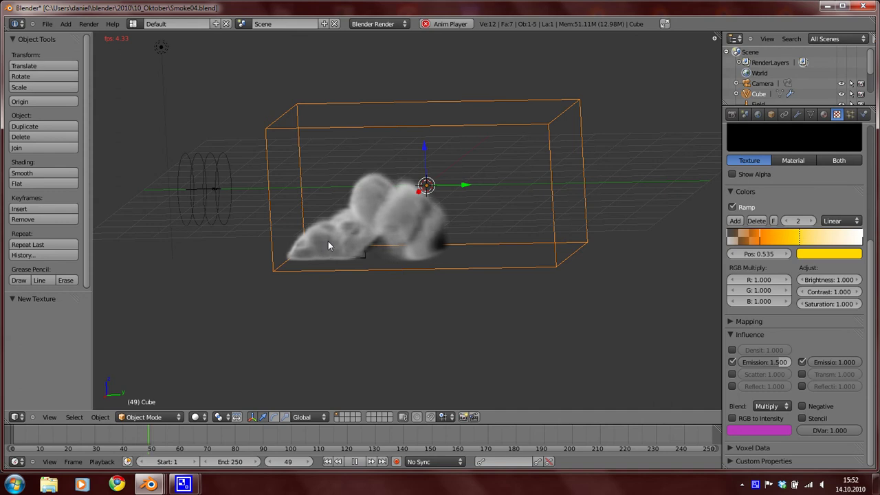
{"action": "middle_click_drag", "start_coordinate": [377, 264], "coordinate": [341, 251]}
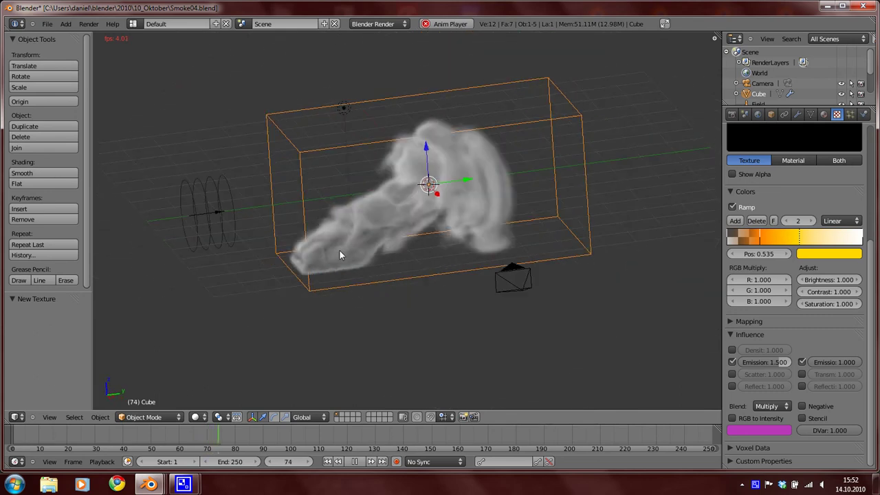
{"action": "middle_click_drag", "start_coordinate": [403, 230], "coordinate": [386, 215]}
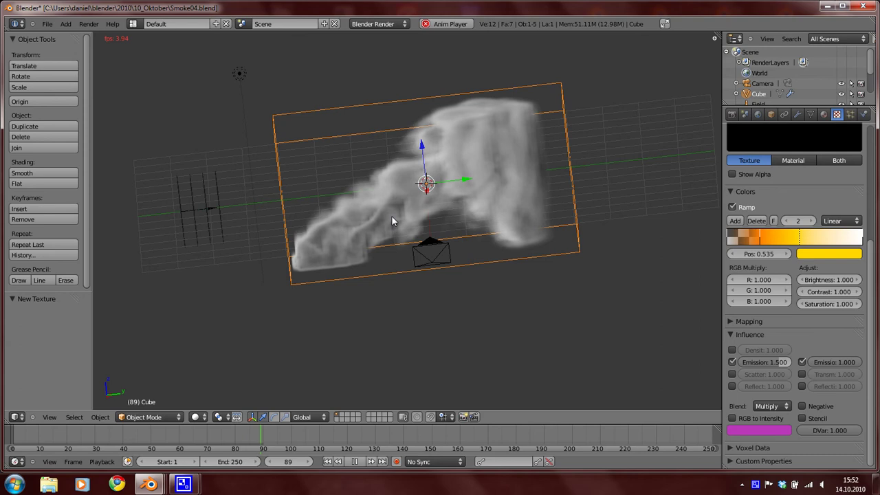
- Switch to the camera view and stop playback at frame 81
{"action": "key", "text": "KP_0"}
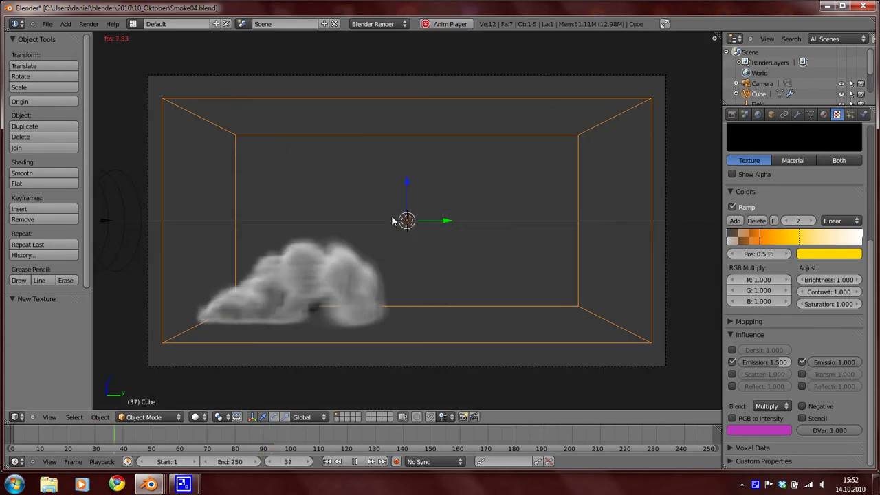
{"action": "key", "text": "alt+a"}
{"action": "key", "text": "Up"}
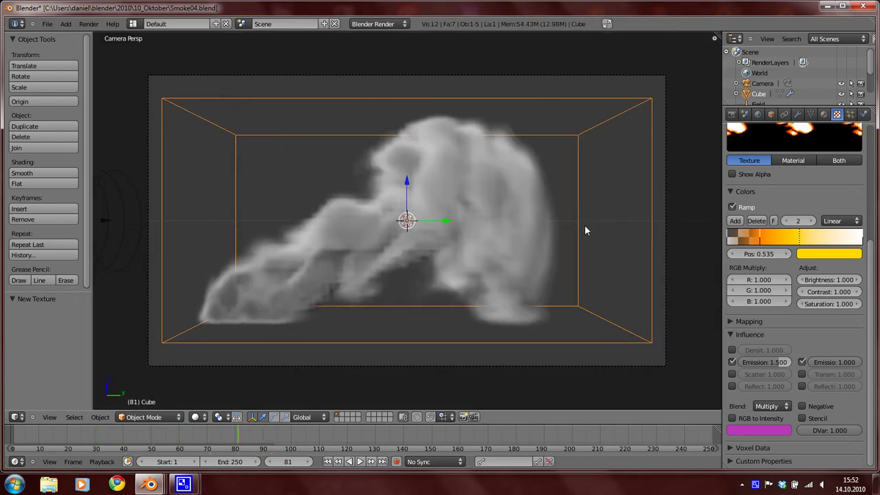
{"action": "scroll", "coordinate": [794, 261], "scroll_direction": "up", "scroll_amount": 3}
- Render frame 81, zoom around the purple-and-orange smoke plume, then return to the 3D view
{"action": "key", "text": "F12"}
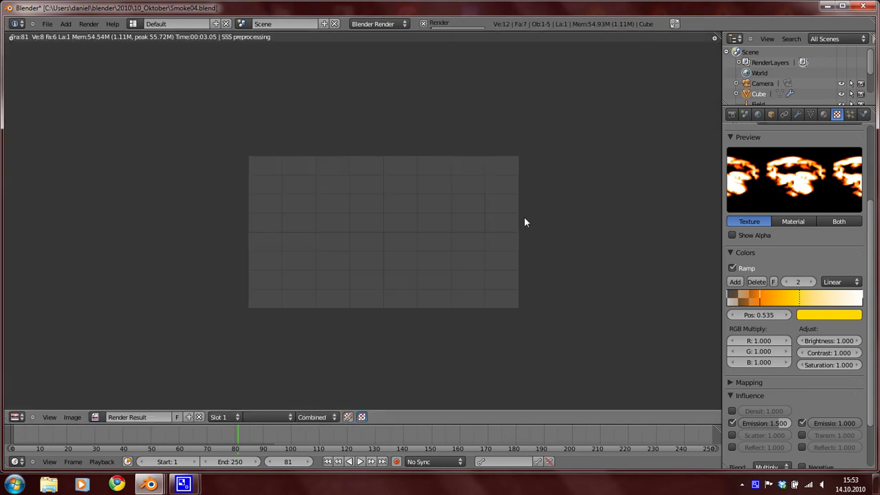
{"action": "scroll", "coordinate": [416, 244], "scroll_direction": "up", "scroll_amount": 2}
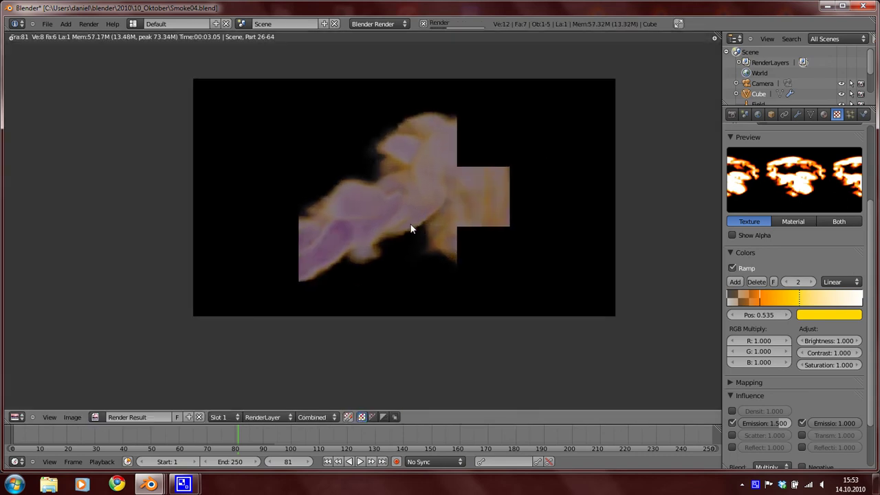
{"action": "scroll", "coordinate": [410, 228], "scroll_direction": "down", "scroll_amount": 3}
{"action": "scroll", "coordinate": [405, 235], "scroll_direction": "up", "scroll_amount": 3}
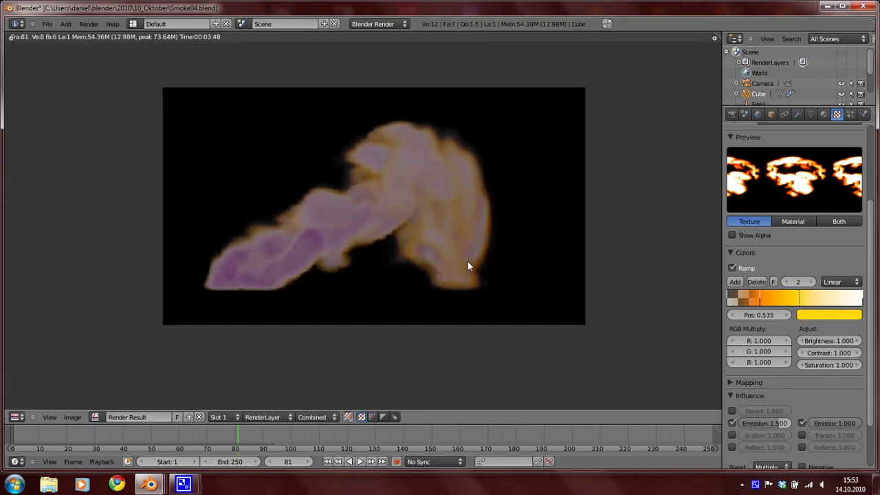
{"action": "scroll", "coordinate": [457, 254], "scroll_direction": "up", "scroll_amount": 1}
{"action": "scroll", "coordinate": [455, 250], "scroll_direction": "down", "scroll_amount": 2}
{"action": "scroll", "coordinate": [405, 269], "scroll_direction": "up", "scroll_amount": 2}
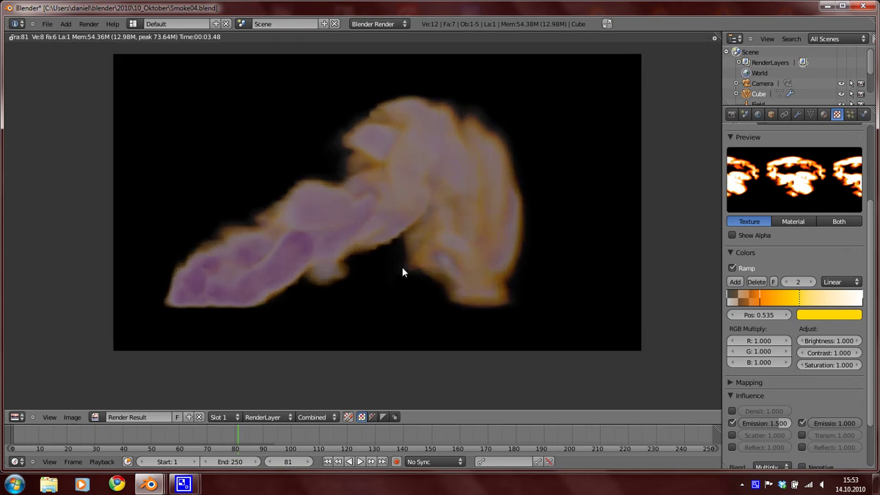
{"action": "scroll", "coordinate": [406, 241], "scroll_direction": "down", "scroll_amount": 1}
{"action": "scroll", "coordinate": [416, 262], "scroll_direction": "up", "scroll_amount": 1}
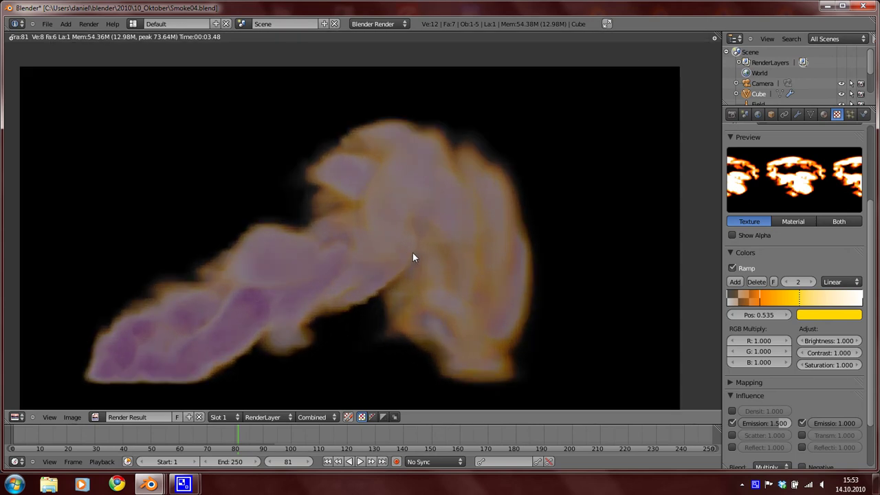
{"action": "scroll", "coordinate": [385, 247], "scroll_direction": "down", "scroll_amount": 1}
{"action": "scroll", "coordinate": [356, 206], "scroll_direction": "down", "scroll_amount": 2}
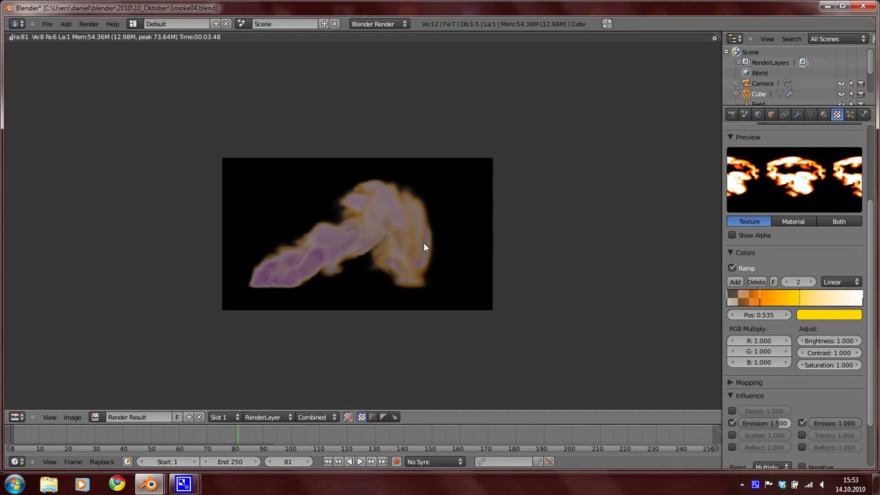
{"action": "key", "text": "Escape"}
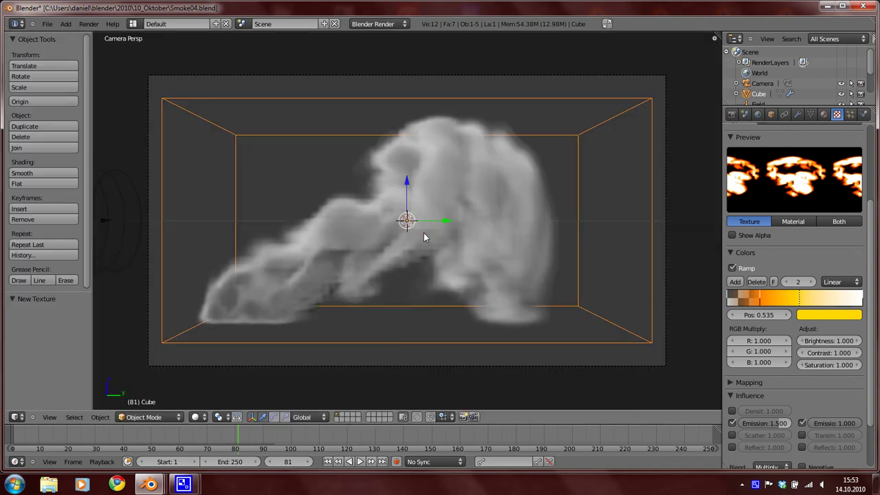
- Enable Dissolve on the smoke domain with time 25, then render frame 81 again
{"action": "left_click", "coordinate": [864, 114]}
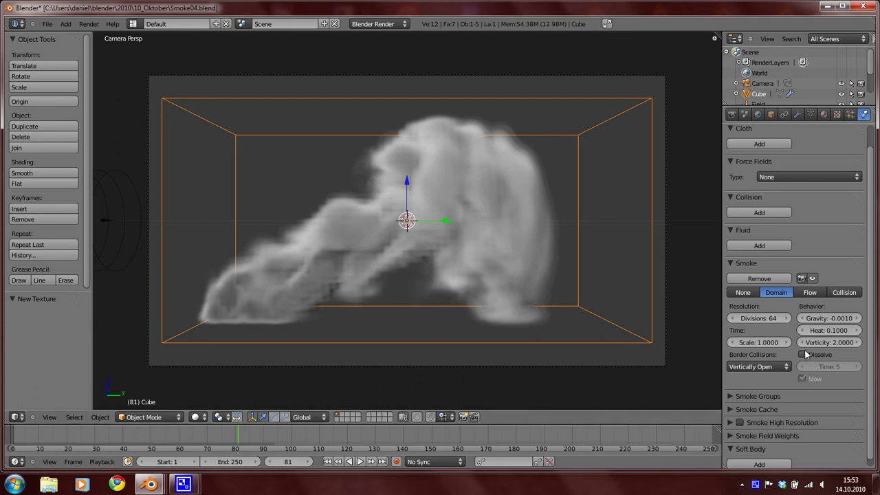
{"action": "left_click", "coordinate": [803, 355]}
{"action": "type", "text": "25"}
{"action": "key", "text": "Return"}
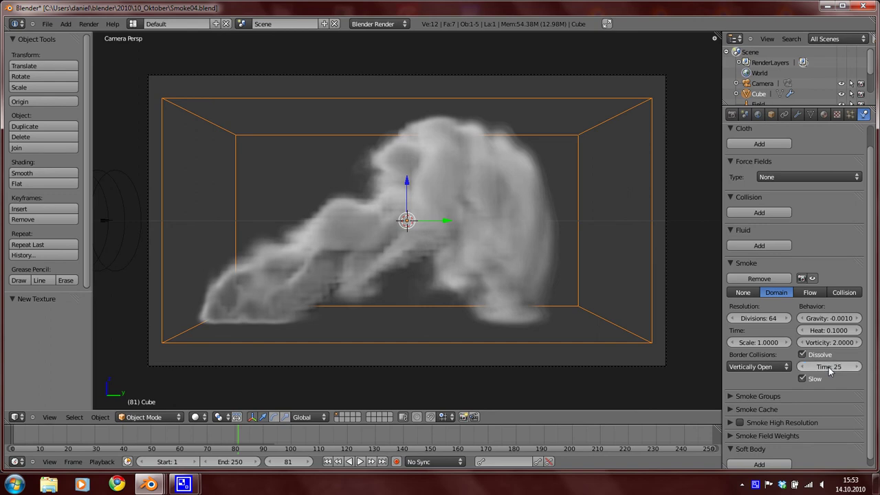
{"action": "scroll", "coordinate": [556, 317], "scroll_direction": "down", "scroll_amount": 2}
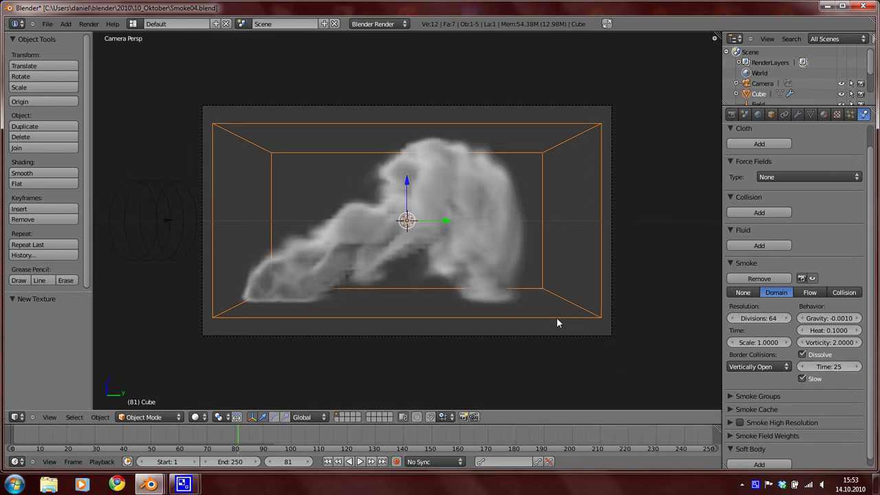
{"action": "scroll", "coordinate": [544, 318], "scroll_direction": "up", "scroll_amount": 2}
{"action": "key", "text": "F12"}
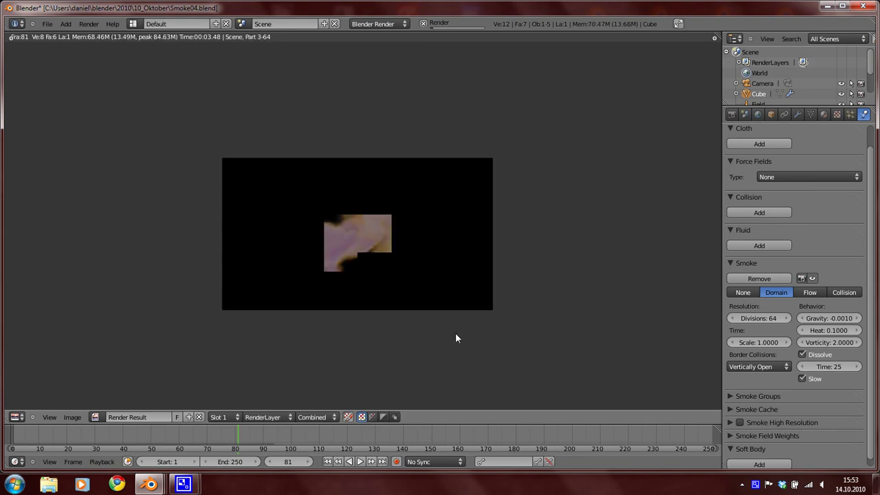
- Leave the render, rewind to frame 1, and replay the dissolving smoke in camera view
{"action": "scroll", "coordinate": [386, 345], "scroll_direction": "up", "scroll_amount": 3}
{"action": "scroll", "coordinate": [357, 334], "scroll_direction": "down", "scroll_amount": 2}
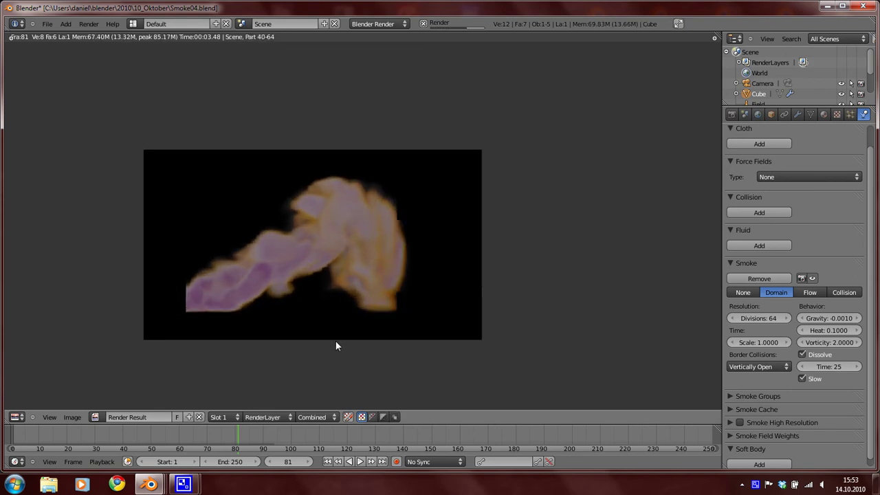
{"action": "key", "text": "Escape"}
{"action": "scroll", "coordinate": [513, 298], "scroll_direction": "up", "scroll_amount": 2}
{"action": "scroll", "coordinate": [512, 299], "scroll_direction": "down", "scroll_amount": 2}
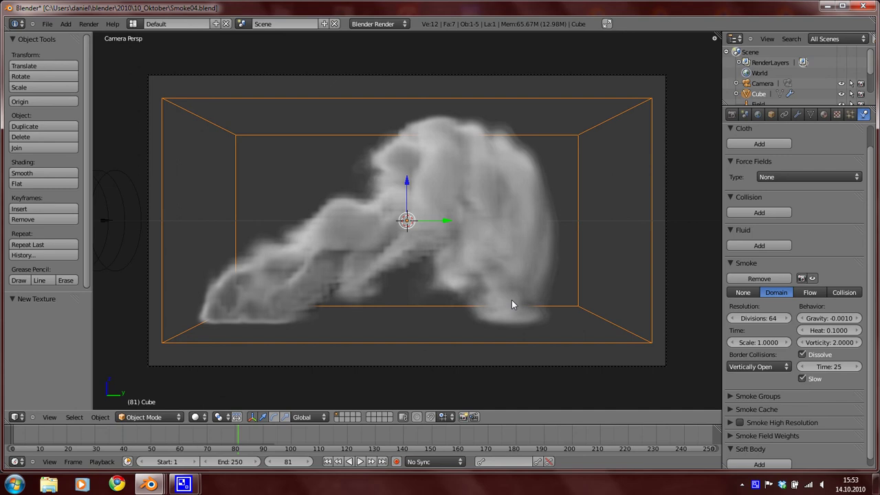
{"action": "key", "text": "shift+Left"}
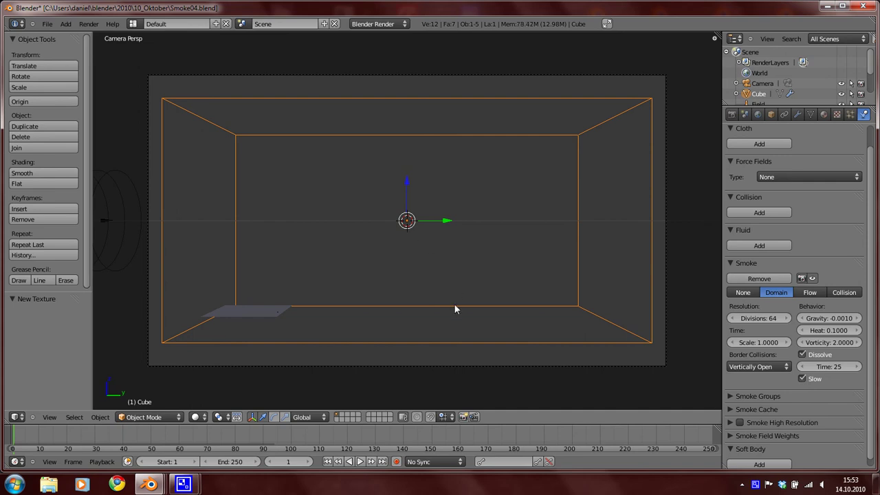
{"action": "key", "text": "g"}
{"action": "right_click", "coordinate": [486, 283]}
{"action": "key", "text": "alt+a"}
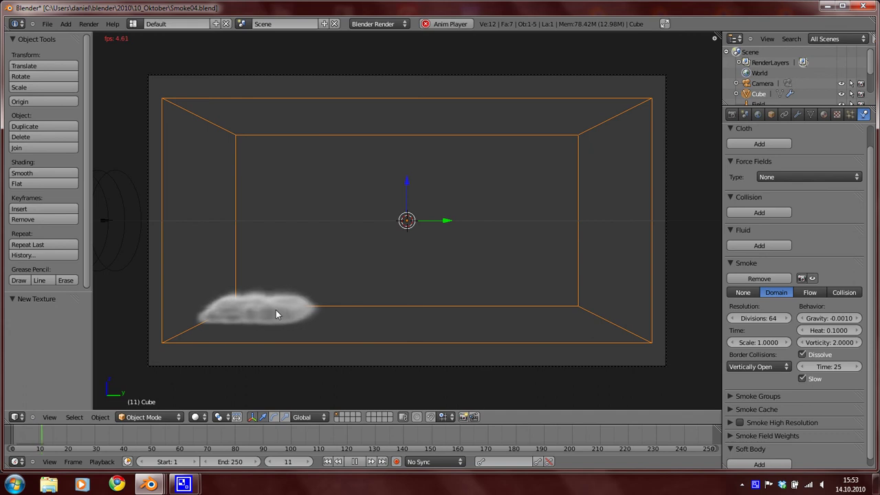
- Expand Smoke Cache (frames 1–250), fold the Smoke panel, and stop playback at frame 1
{"action": "left_click", "coordinate": [730, 409]}
{"action": "left_click", "coordinate": [742, 263]}
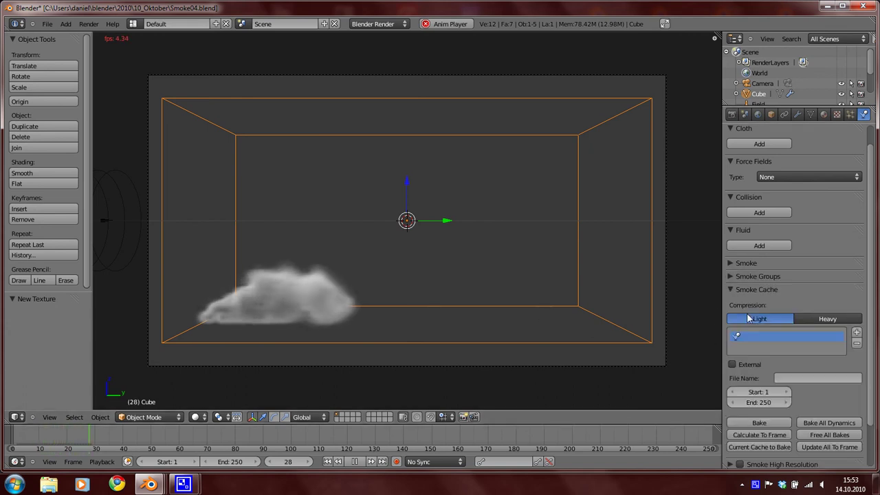
{"action": "scroll", "coordinate": [768, 290], "scroll_direction": "down", "scroll_amount": 2}
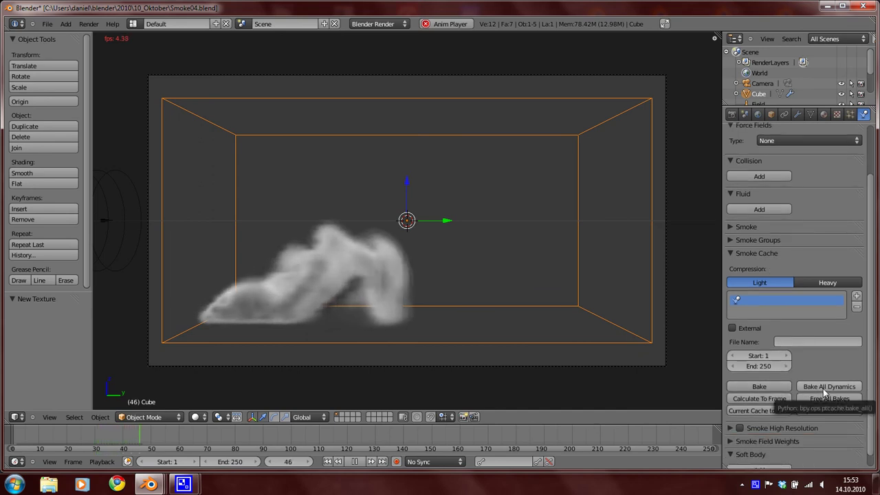
{"action": "key", "text": "Escape"}
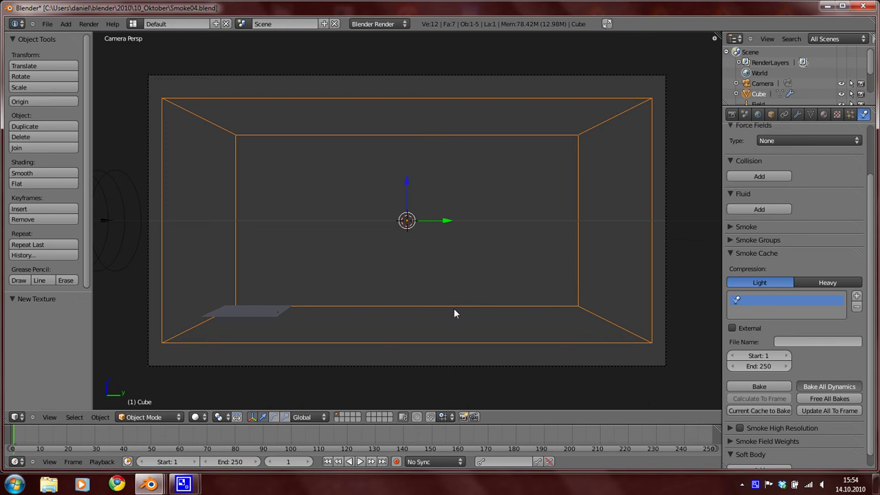
- Play the baked smoke animation and step back to frame 66
{"action": "scroll", "coordinate": [437, 309], "scroll_direction": "down", "scroll_amount": 1}
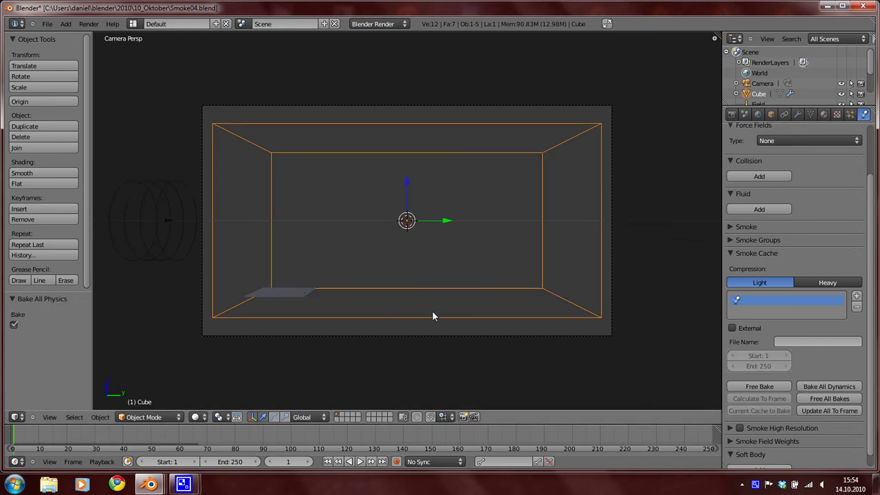
{"action": "key", "text": "Up"}
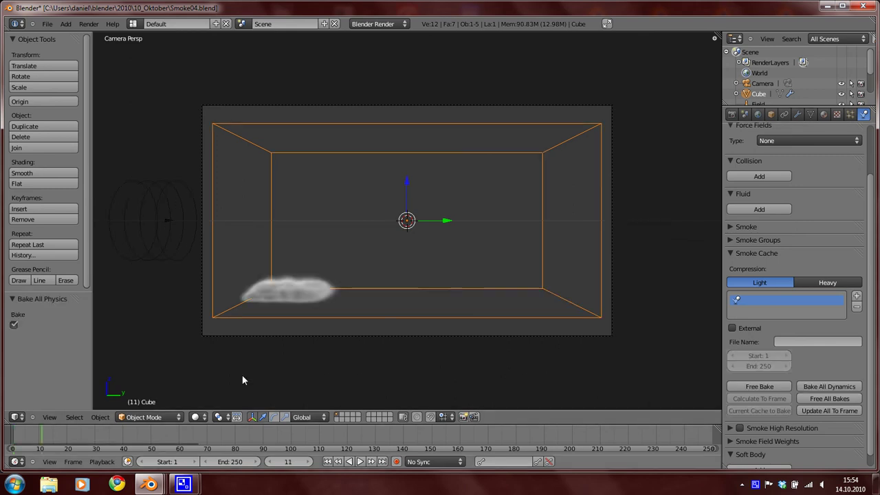
{"action": "key", "text": "Up"}
{"action": "key", "text": "Up"}
{"action": "key", "text": "Up"}
{"action": "key", "text": "Up"}
{"action": "key", "text": "Up"}
{"action": "key", "text": "Up"}
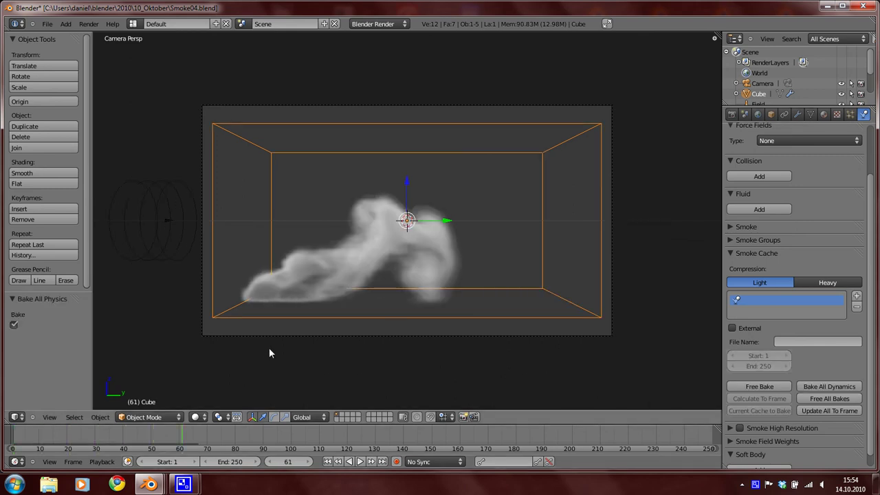
{"action": "key", "text": "Left"}
{"action": "key", "text": "Left"}
{"action": "key", "text": "Left"}
{"action": "key", "text": "Left"}
{"action": "key", "text": "Left"}
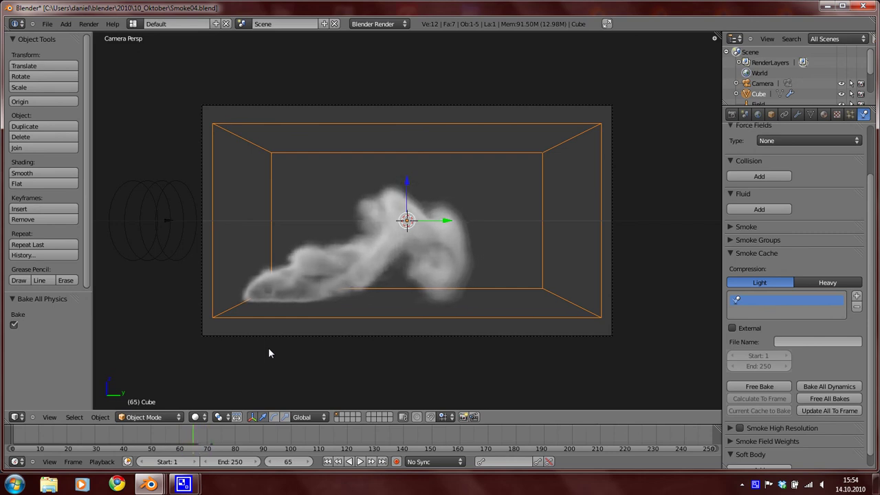
- Render frame 66, inspect the purple smoke with orange edges, and return to the 3D view
{"action": "key", "text": "F12"}
{"action": "scroll", "coordinate": [319, 320], "scroll_direction": "up", "scroll_amount": 4}
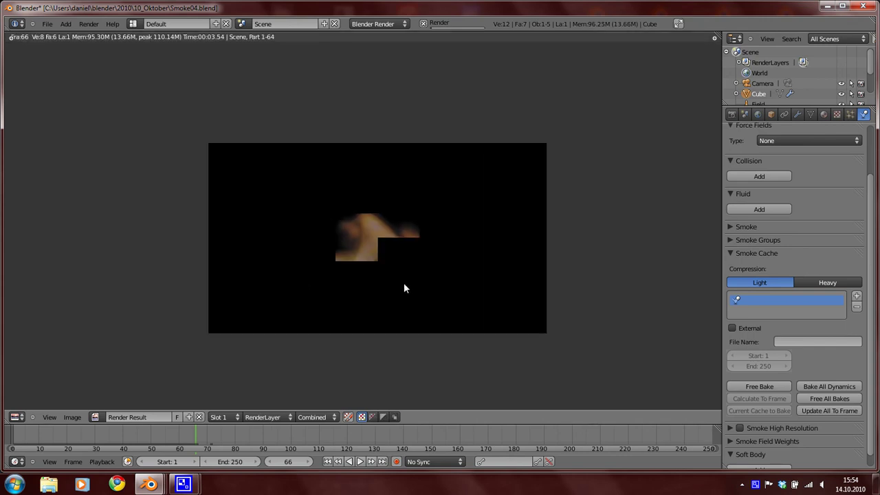
{"action": "scroll", "coordinate": [412, 316], "scroll_direction": "down", "scroll_amount": 3}
{"action": "scroll", "coordinate": [413, 330], "scroll_direction": "up", "scroll_amount": 4}
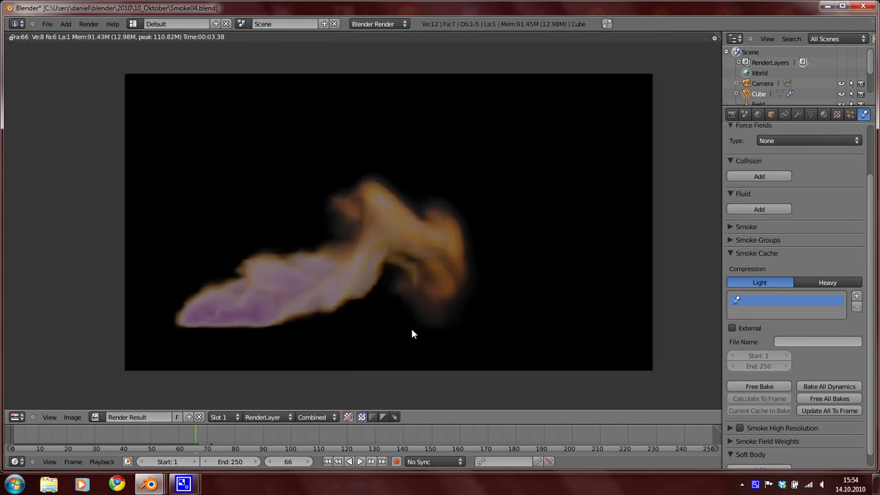
{"action": "scroll", "coordinate": [417, 273], "scroll_direction": "down", "scroll_amount": 2}
{"action": "scroll", "coordinate": [399, 277], "scroll_direction": "down", "scroll_amount": 1}
{"action": "scroll", "coordinate": [382, 262], "scroll_direction": "up", "scroll_amount": 4}
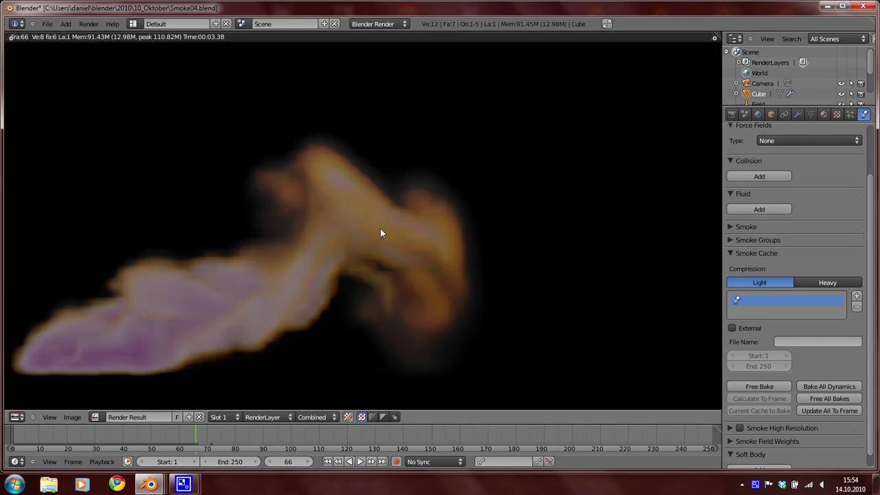
{"action": "scroll", "coordinate": [394, 243], "scroll_direction": "down", "scroll_amount": 2}
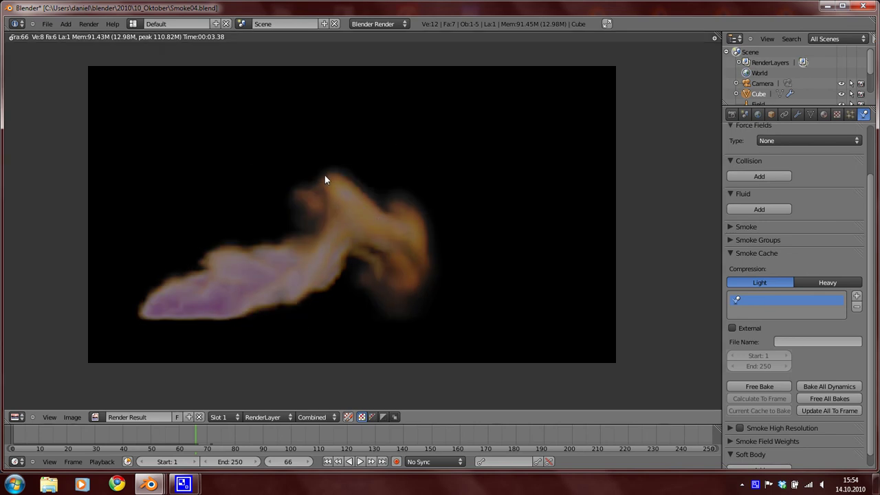
{"action": "key", "text": "Escape"}
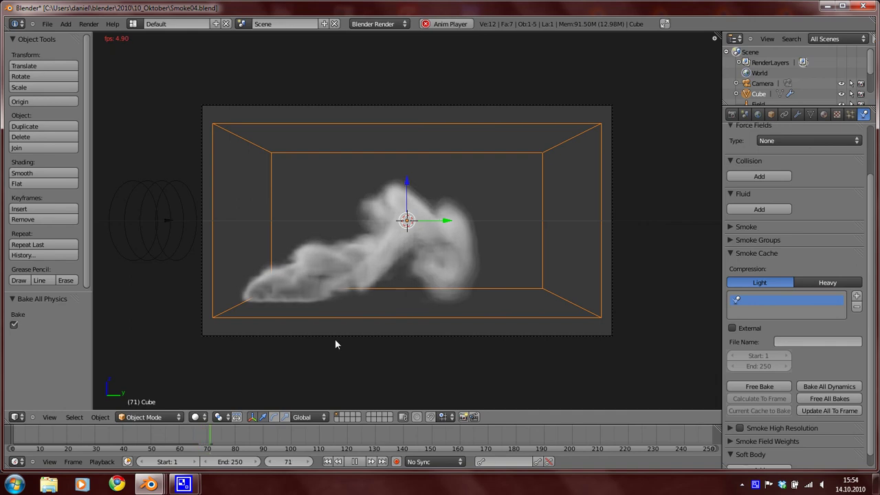
- Replay the smoke, stop at frame 108, and inspect its render before returning to the viewport
{"action": "key", "text": "shift+alt+a"}
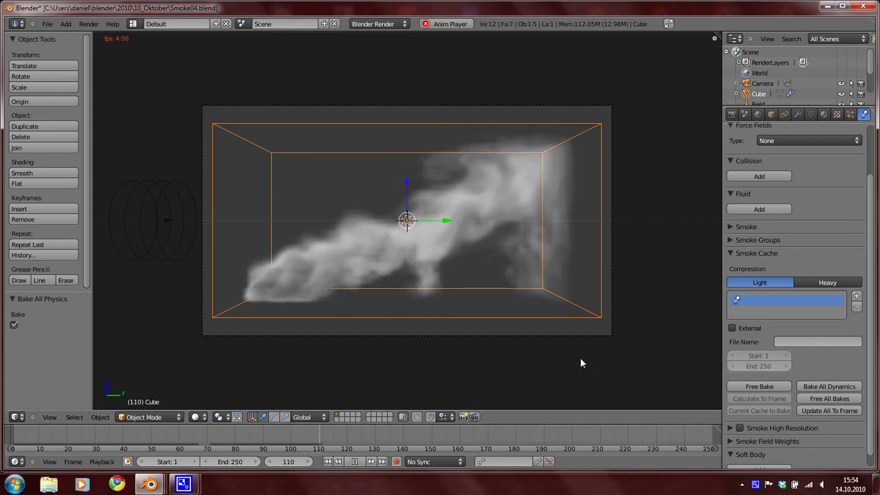
{"action": "key", "text": "Escape"}
{"action": "left_click_drag", "start_coordinate": [290, 435], "coordinate": [314, 434]}
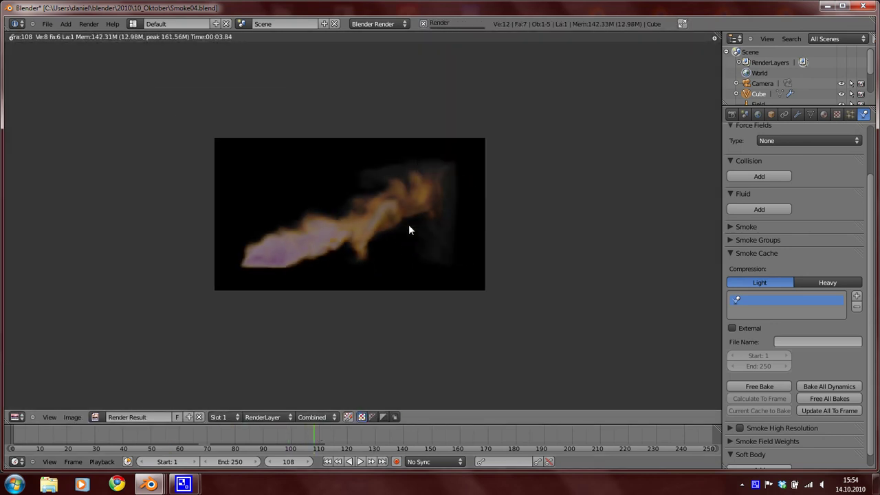
{"action": "scroll", "coordinate": [408, 224], "scroll_direction": "up", "scroll_amount": 3}
{"action": "middle_click_drag", "start_coordinate": [408, 224], "coordinate": [387, 221]}
{"action": "scroll", "coordinate": [456, 315], "scroll_direction": "down", "scroll_amount": 2}
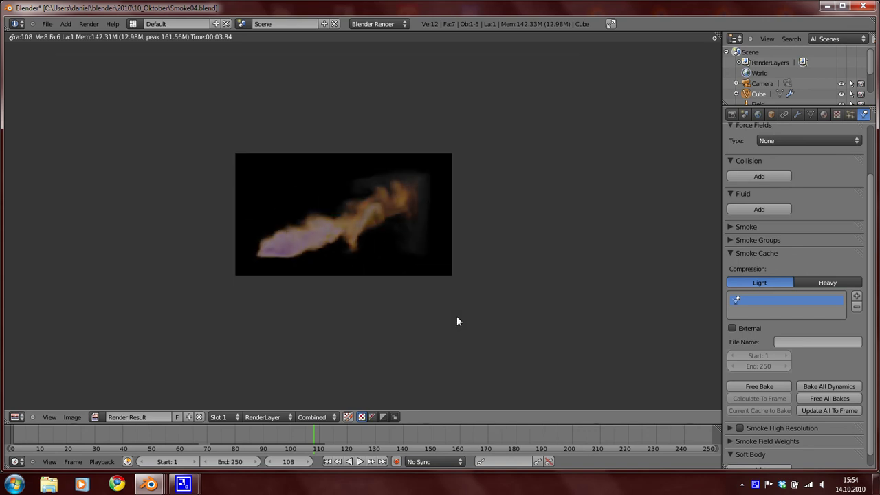
{"action": "key", "text": "Escape"}
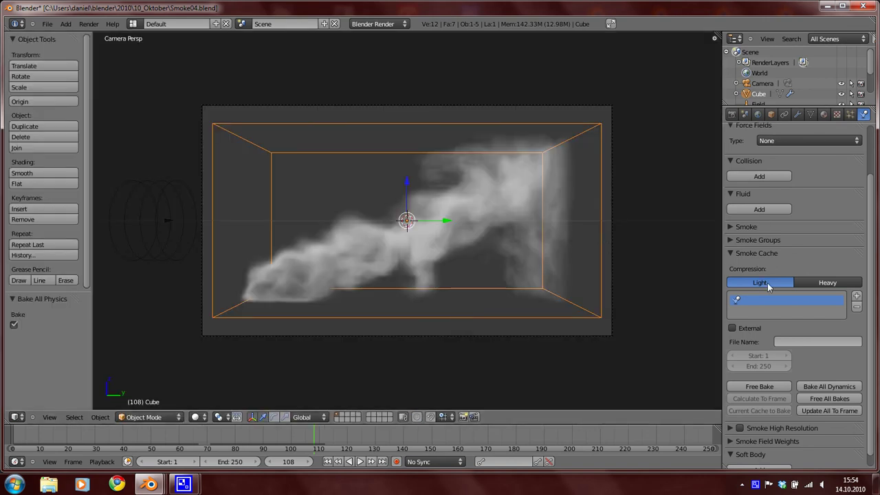
{"action": "scroll", "coordinate": [772, 300], "scroll_direction": "down", "scroll_amount": 1}
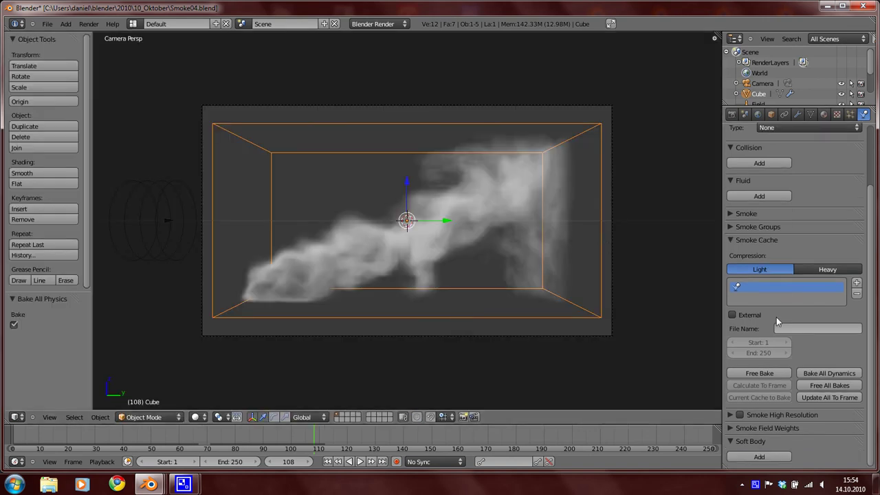
- Set the smoke domain's Resolution Divisions to 100
{"action": "left_click", "coordinate": [740, 214]}
{"action": "left_click", "coordinate": [747, 271]}
{"action": "type", "text": "1"}
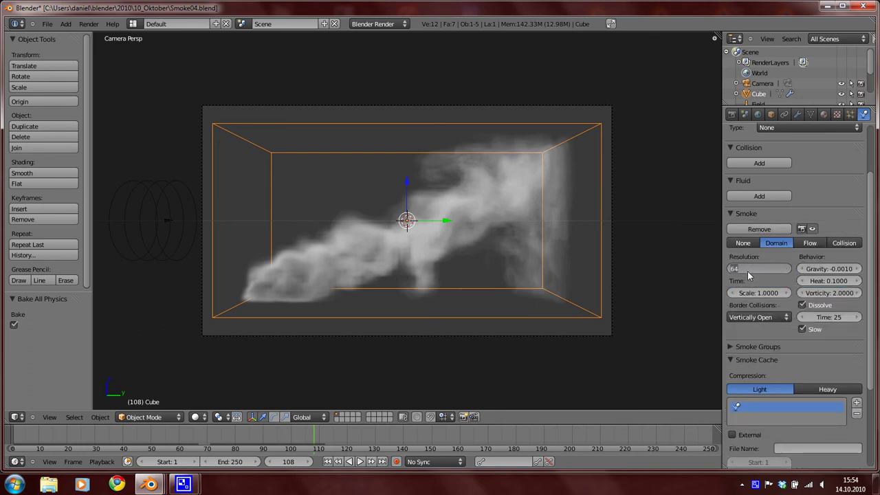
{"action": "type", "text": "00"}
{"action": "key", "text": "Return"}
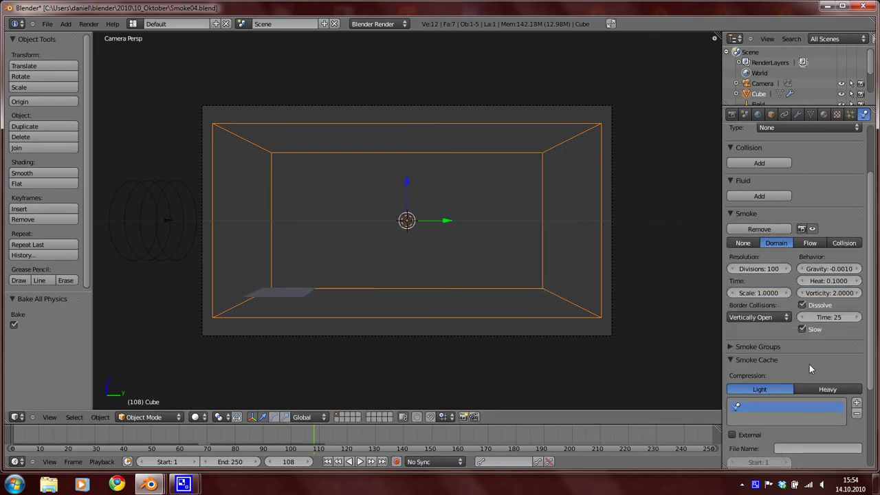
- Try baking the smoke simulation at the new resolution
{"action": "scroll", "coordinate": [809, 364], "scroll_direction": "down", "scroll_amount": 5}
{"action": "left_click", "coordinate": [833, 377]}
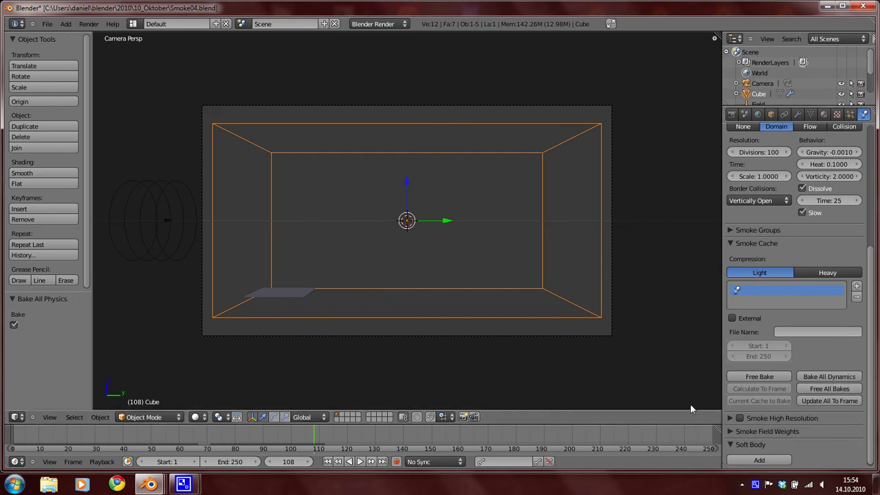
{"action": "scroll", "coordinate": [792, 255], "scroll_direction": "up", "scroll_amount": 4}
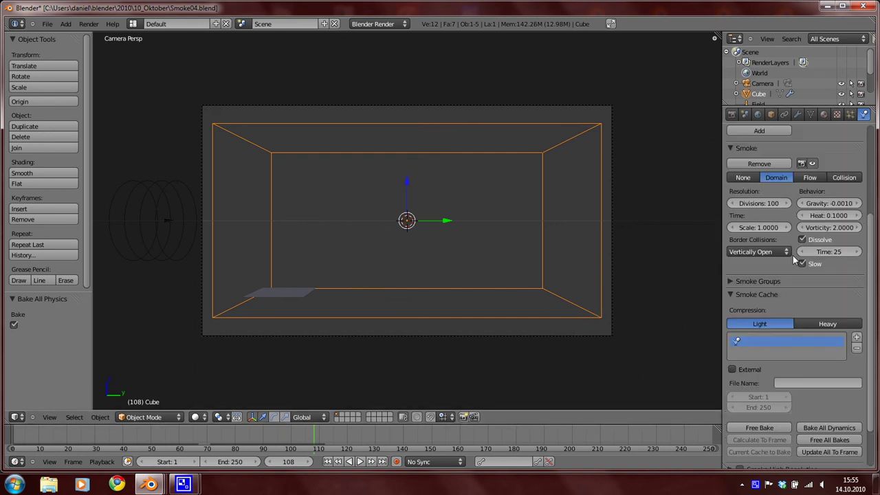
{"action": "scroll", "coordinate": [823, 355], "scroll_direction": "down", "scroll_amount": 4}
{"action": "left_click", "coordinate": [831, 373]}
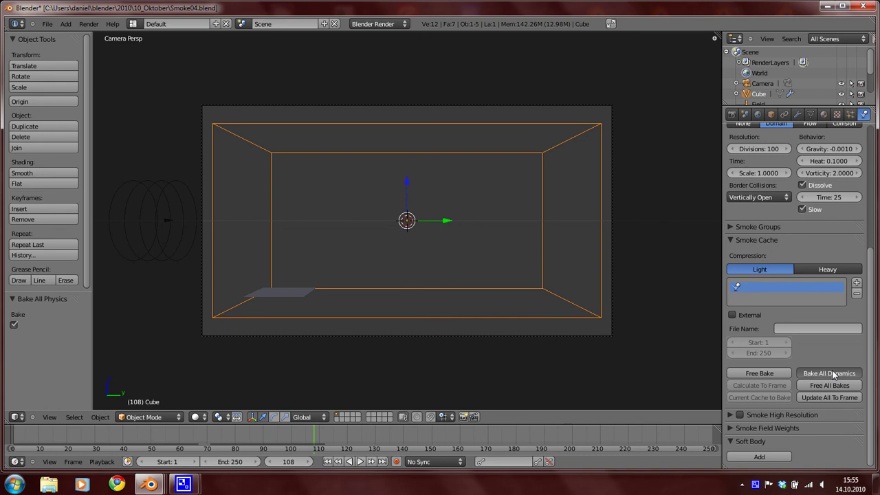
- Free all existing bakes, rewind to frame 1, and start a fresh bake
{"action": "left_click", "coordinate": [828, 386]}
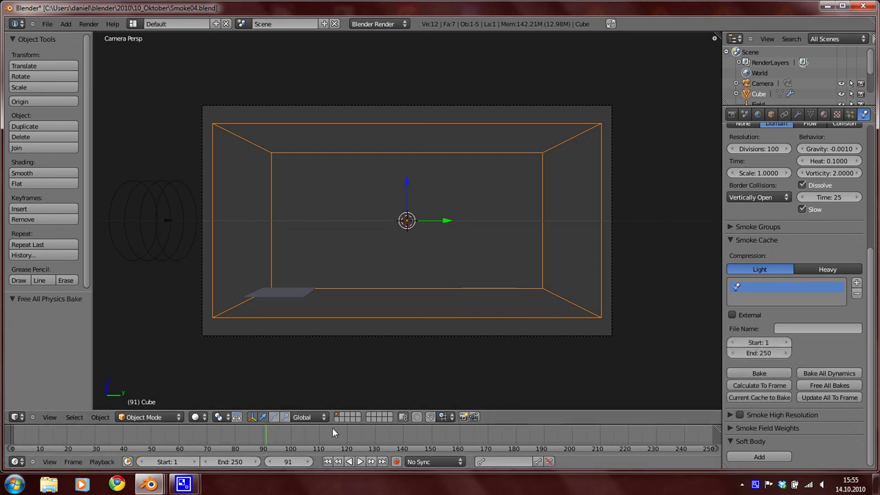
{"action": "key", "text": "shift+Left"}
{"action": "left_click", "coordinate": [833, 373]}
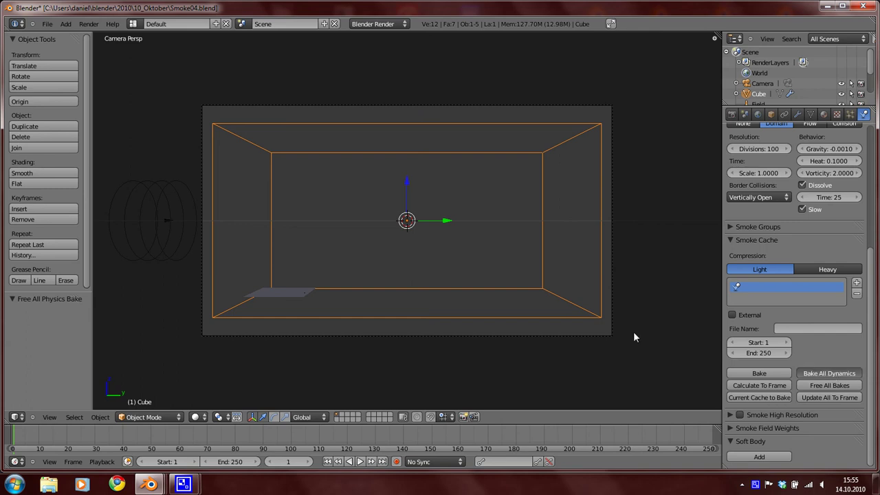
{"action": "right_click", "coordinate": [768, 486]}
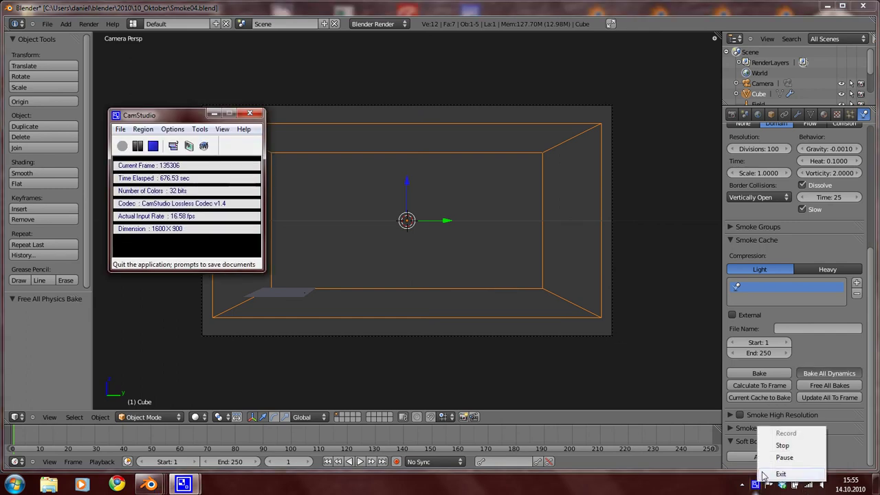